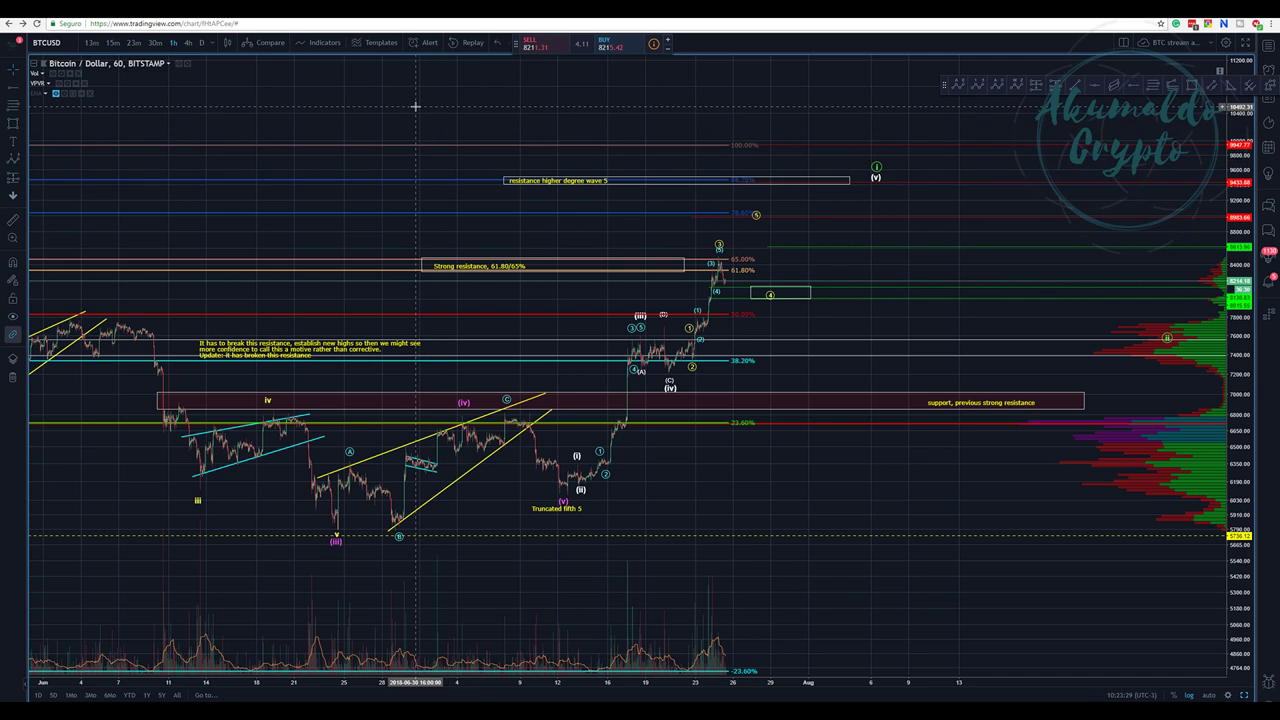
Bring up the daily Bitfinex BTCUSD chart, show its full price history since 2013 and select the white 1–5 wave count
drag(415, 106, 379, 104)
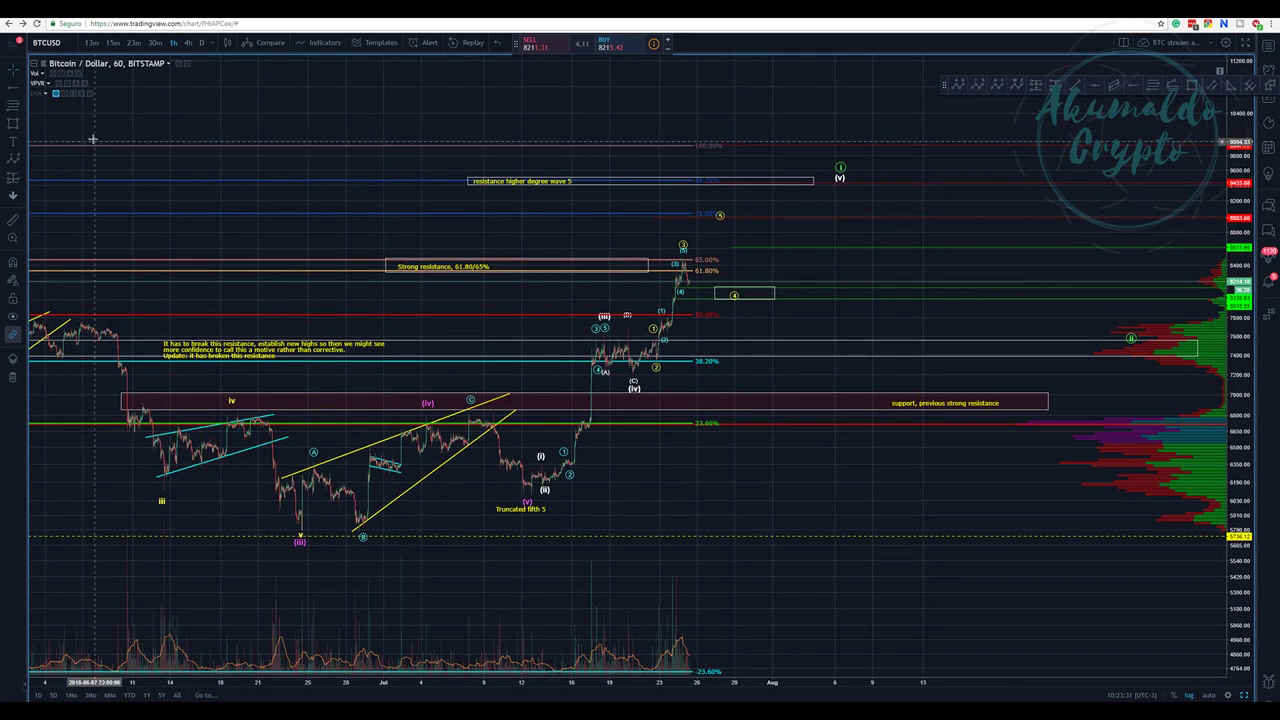
drag(386, 126, 334, 111)
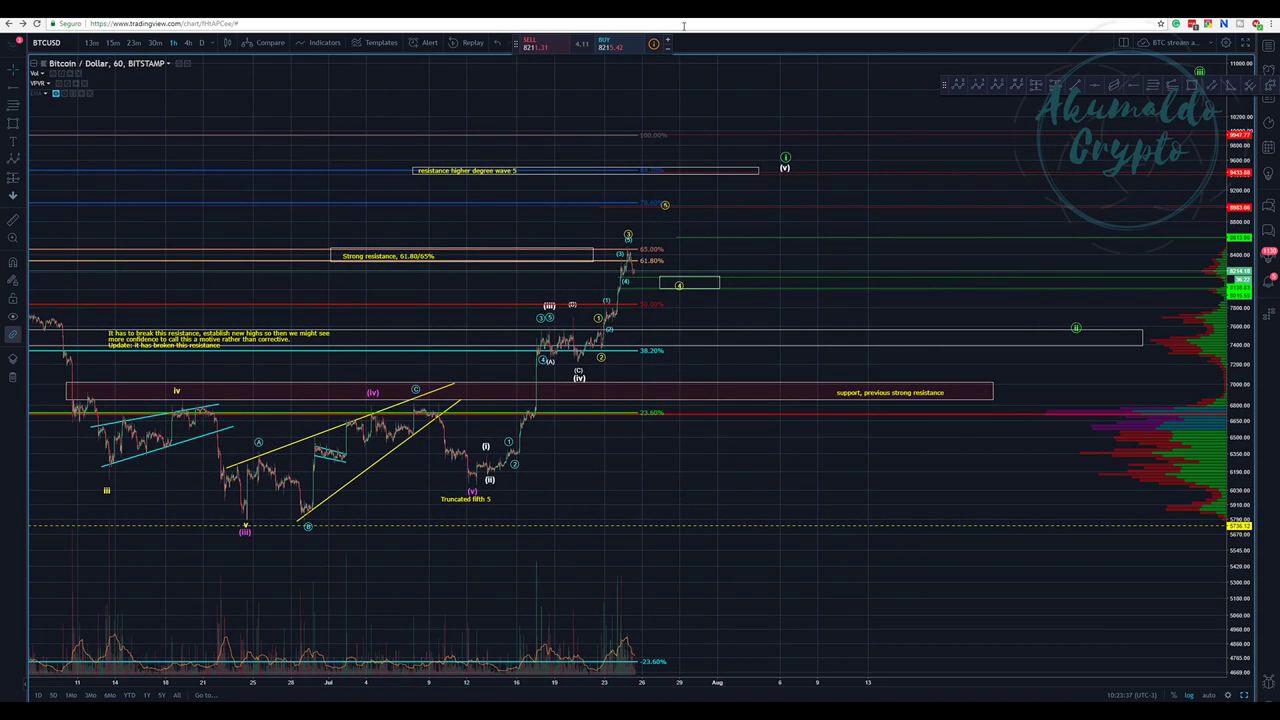
key(ctrl+Tab)
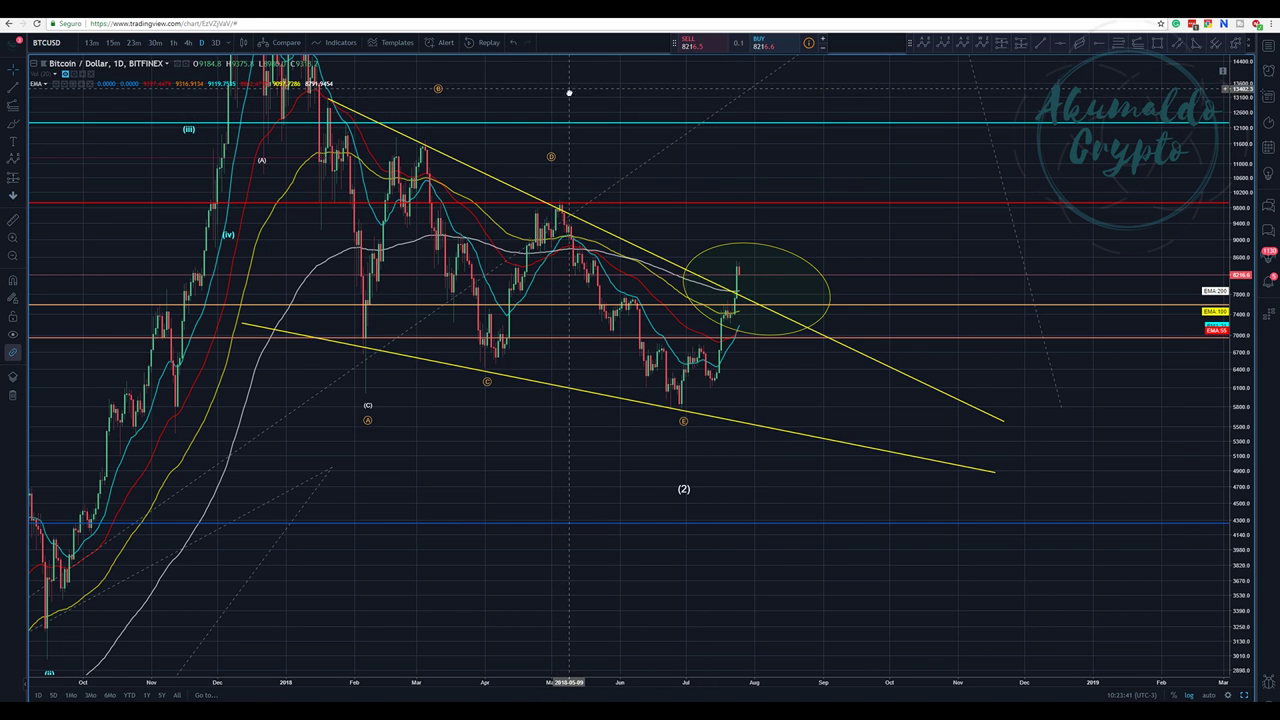
click(12, 258)
scroll(640, 260, up, 3)
drag(791, 89, 455, 73)
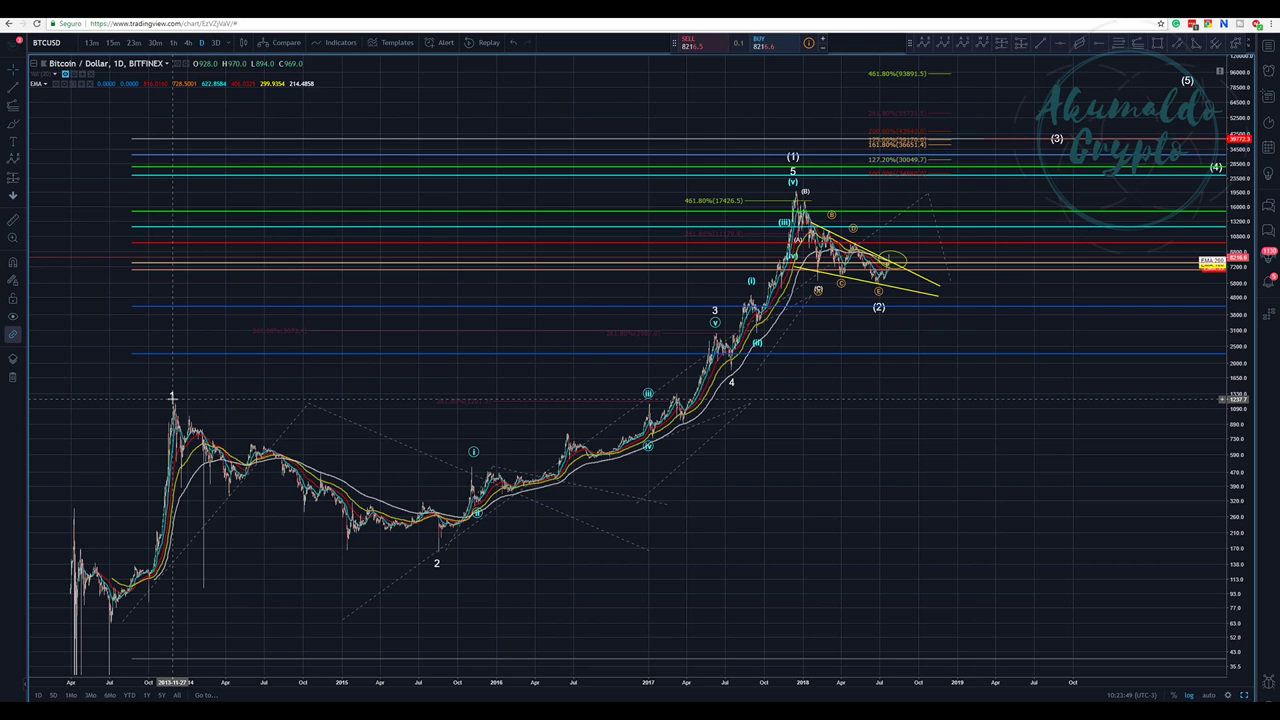
click(172, 398)
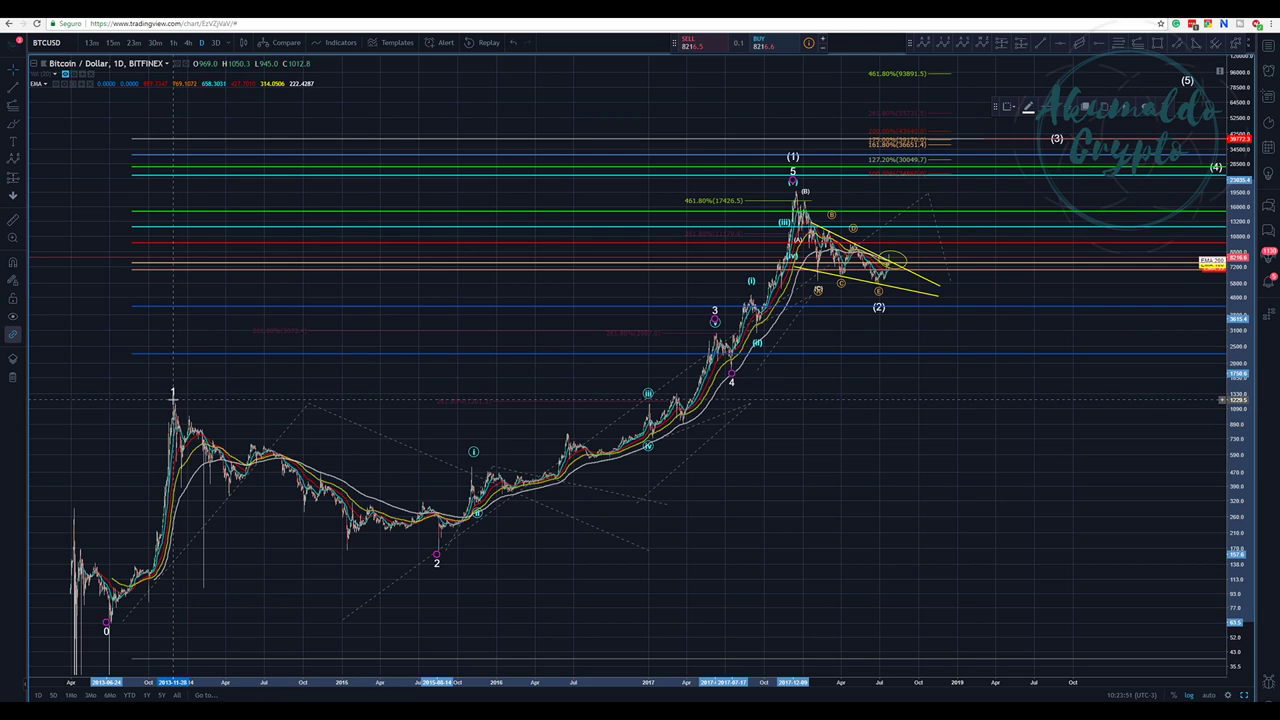
drag(174, 401, 172, 401)
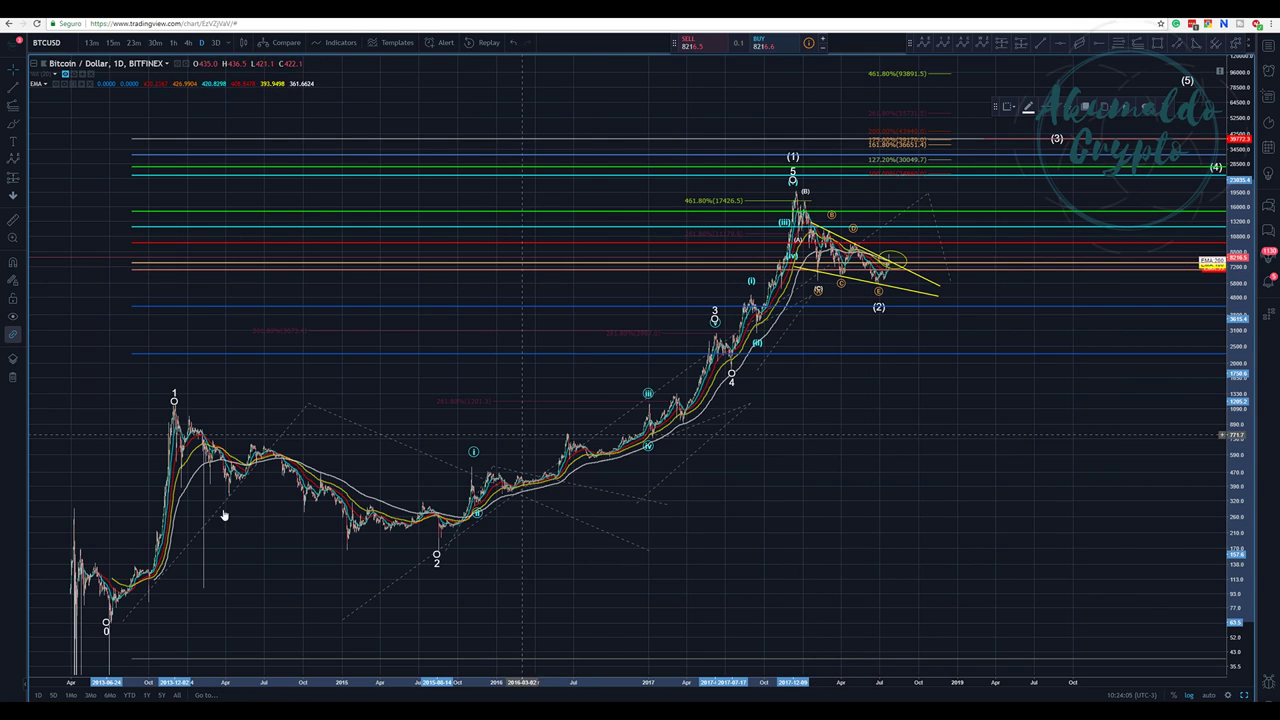
Switch to the e-book reader, examine the sharp and sideways alternation diagrams in Figure 2-1, and return to the daily chart
key(alt+Tab)
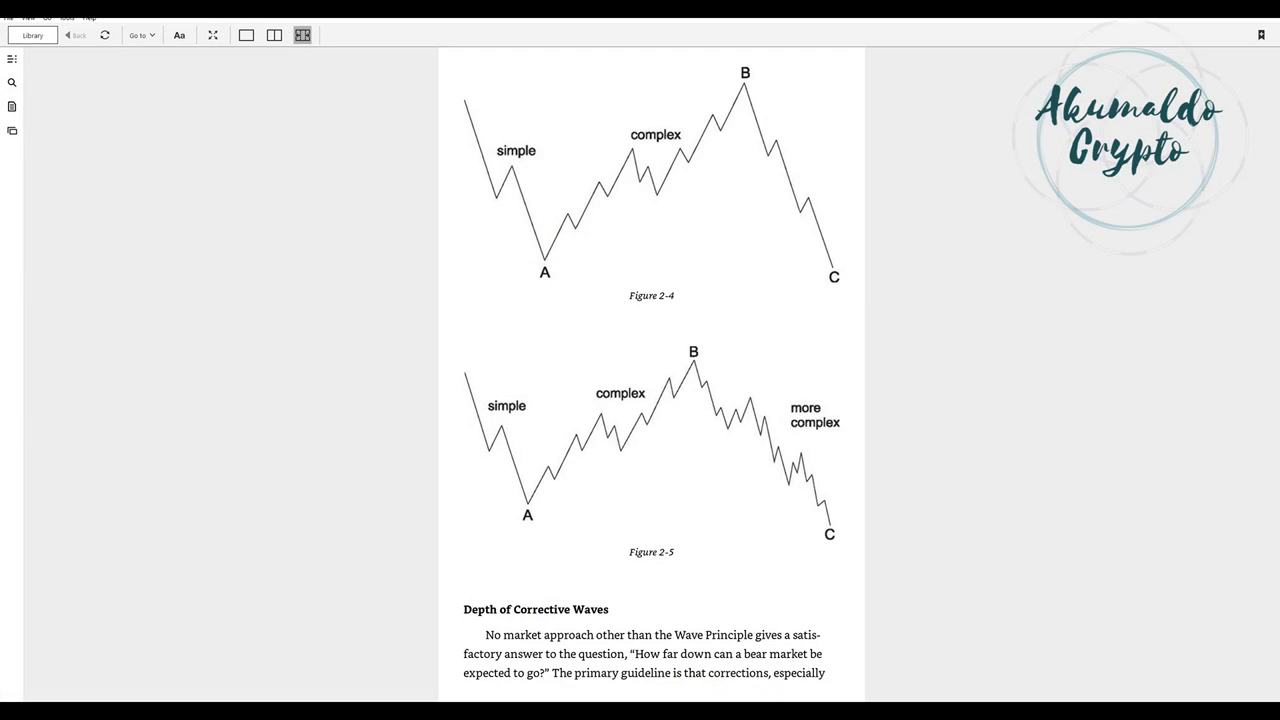
scroll(213, 344, up, 10)
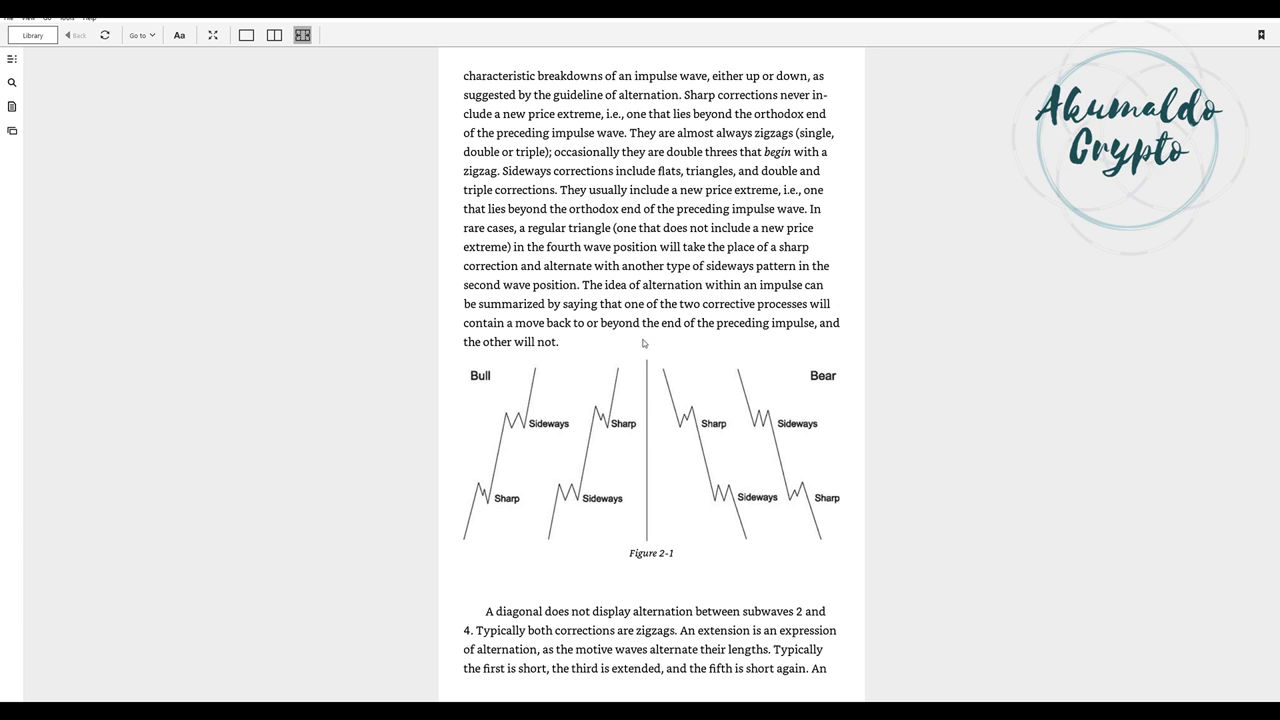
click(291, 432)
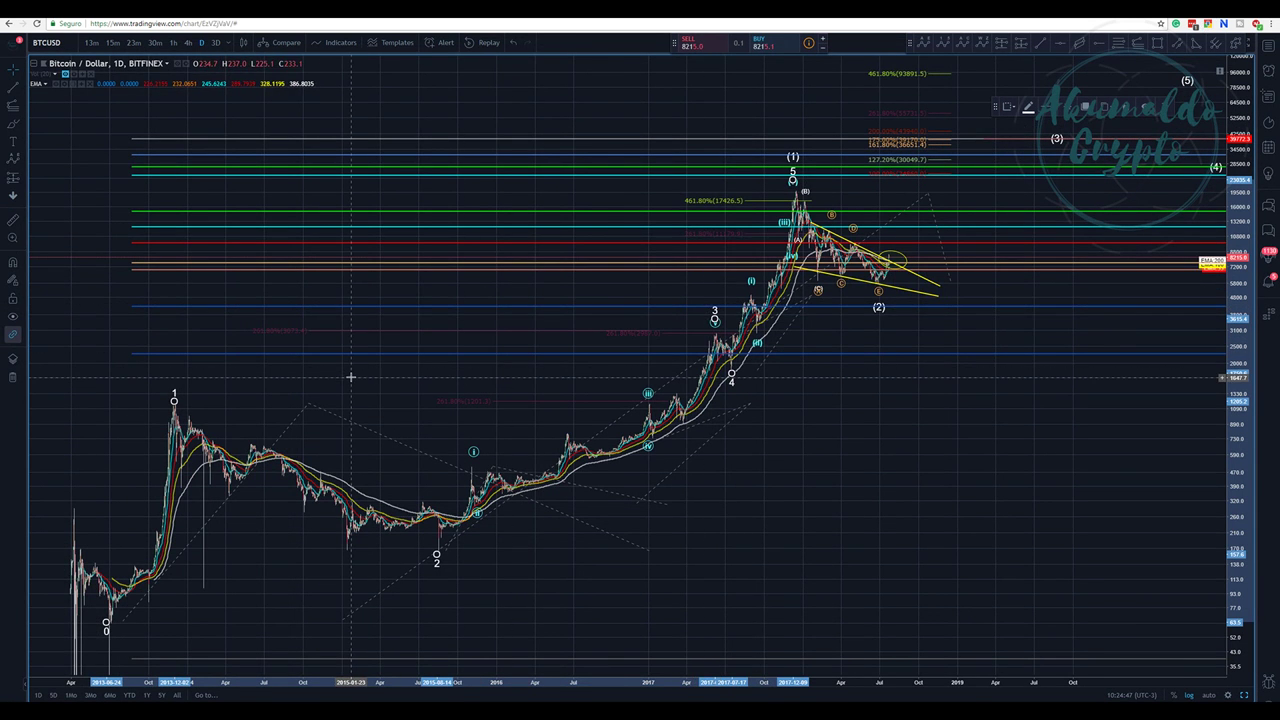
Review the available degree options for the (1)–(5) Elliott wave drawing without changing its degree
scroll(350, 377, down, 2)
drag(737, 568, 645, 546)
drag(904, 416, 825, 439)
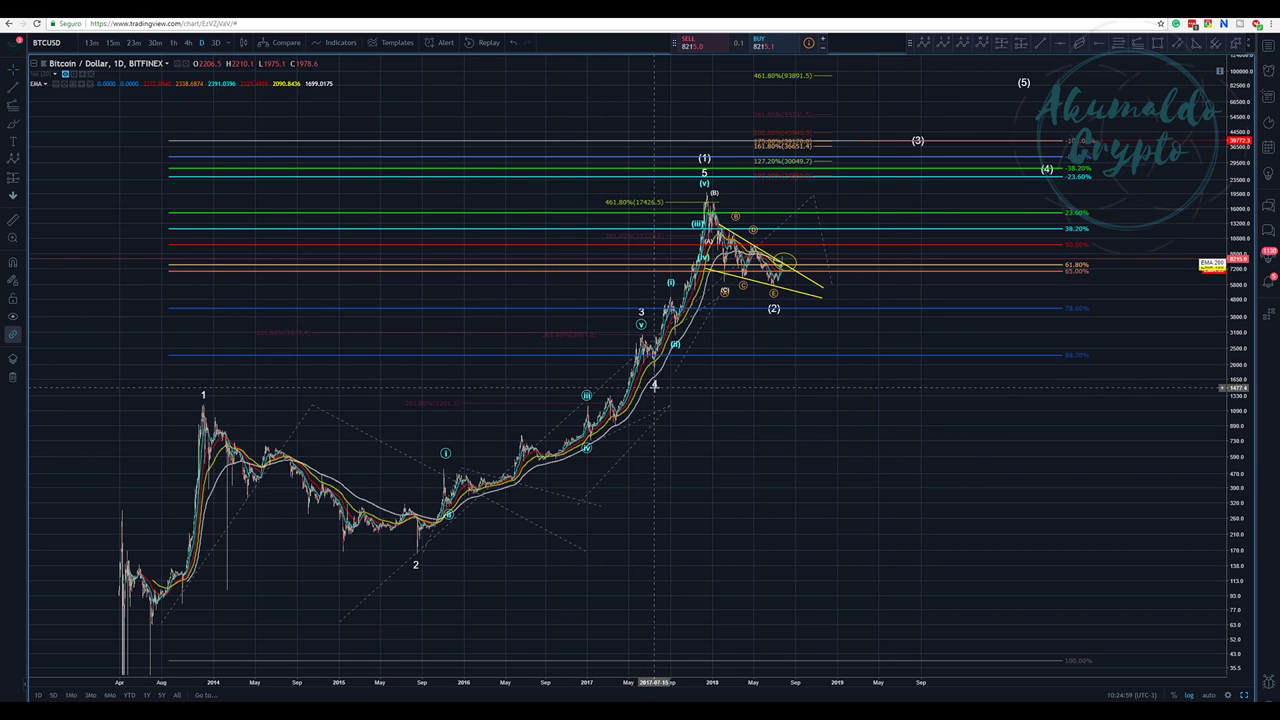
right_click(705, 160)
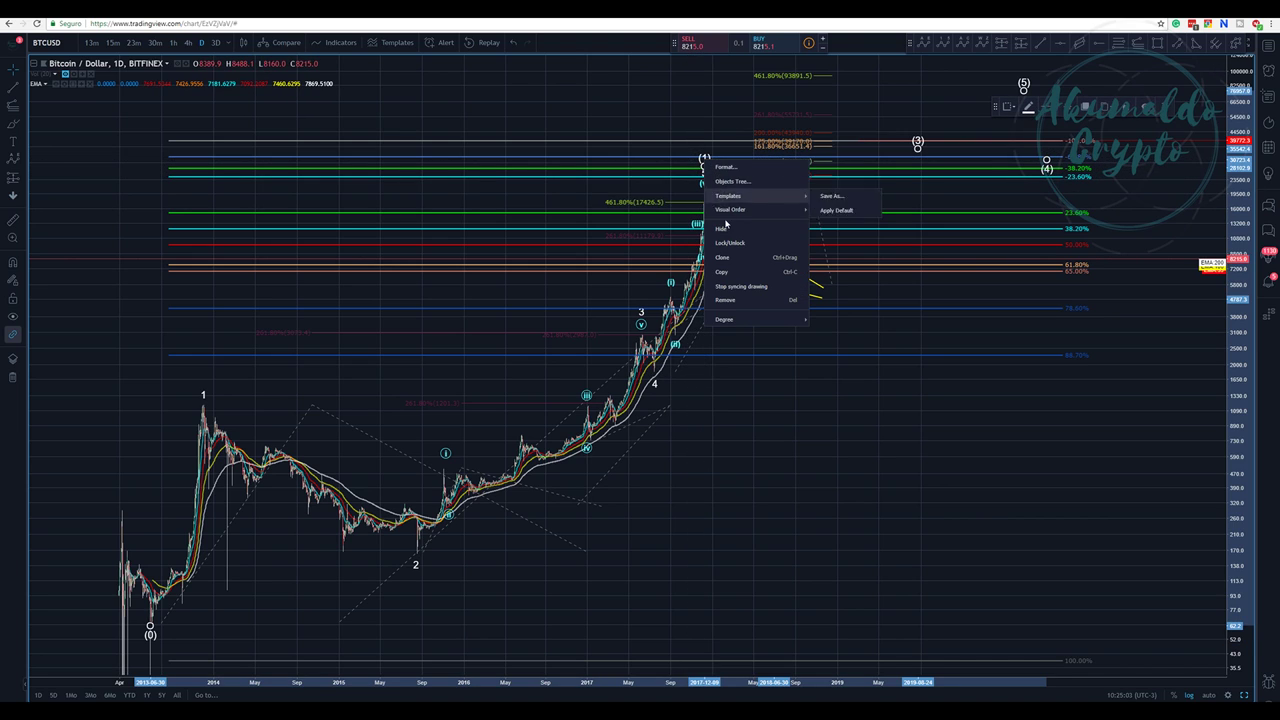
mouse_move(735, 321)
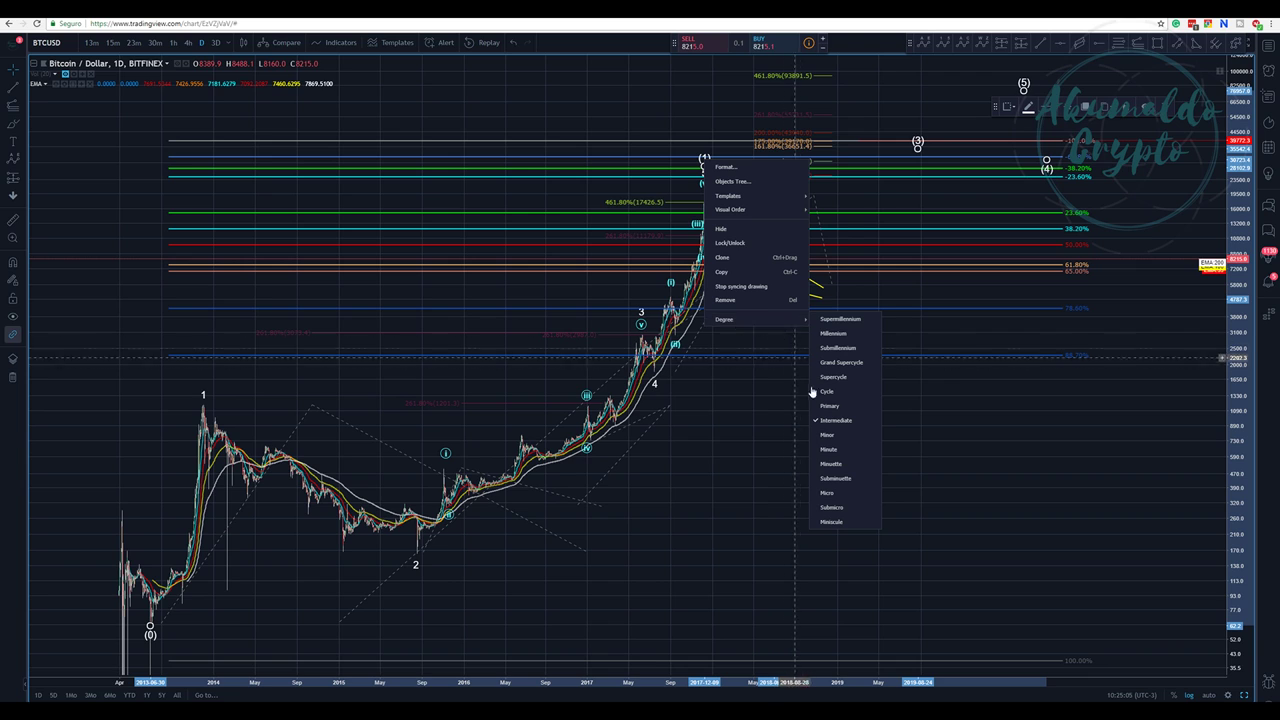
key(Escape)
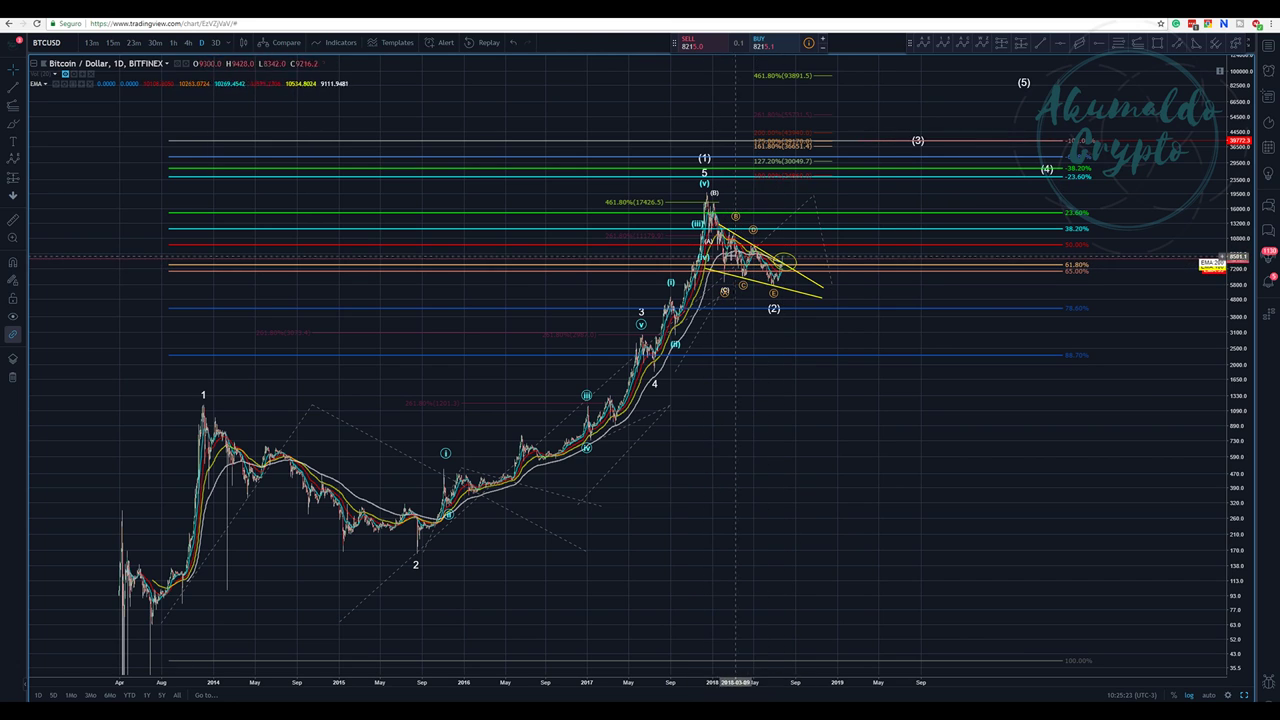
Examine the July 2018 breakout above the upper yellow trendline closely and highlight the EMA lines around it
scroll(731, 257, up, 5)
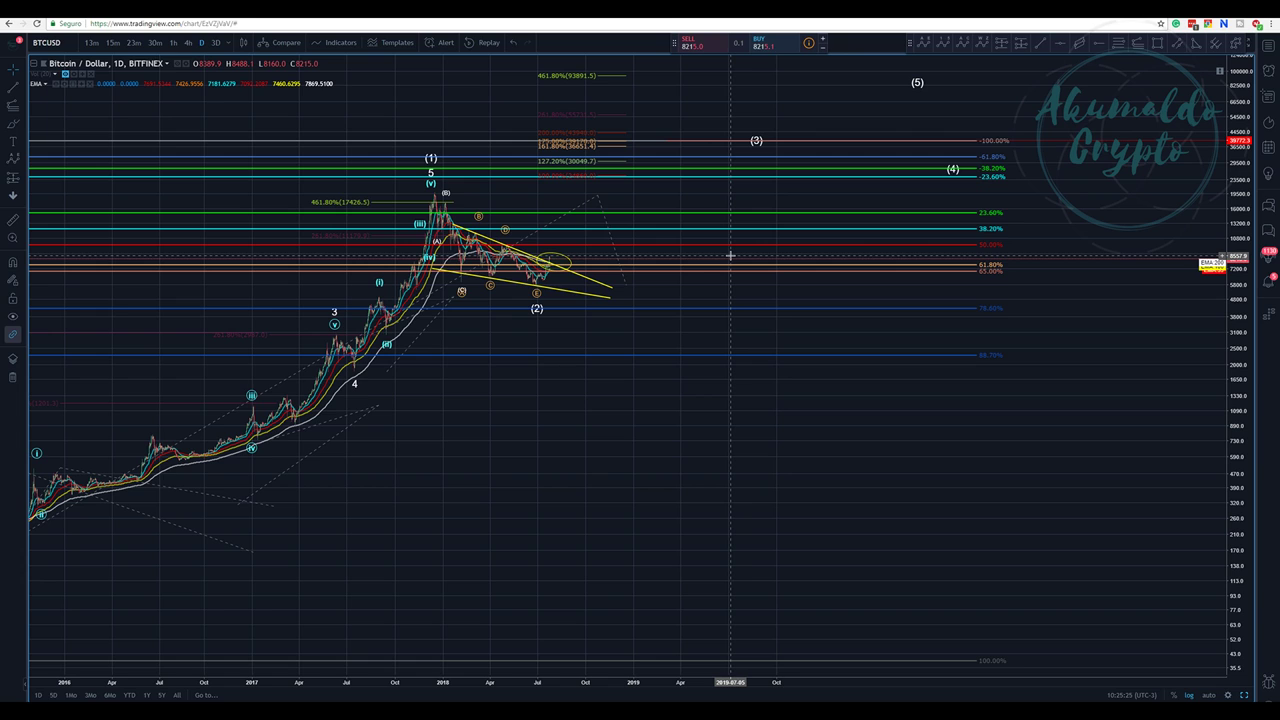
click(13, 236)
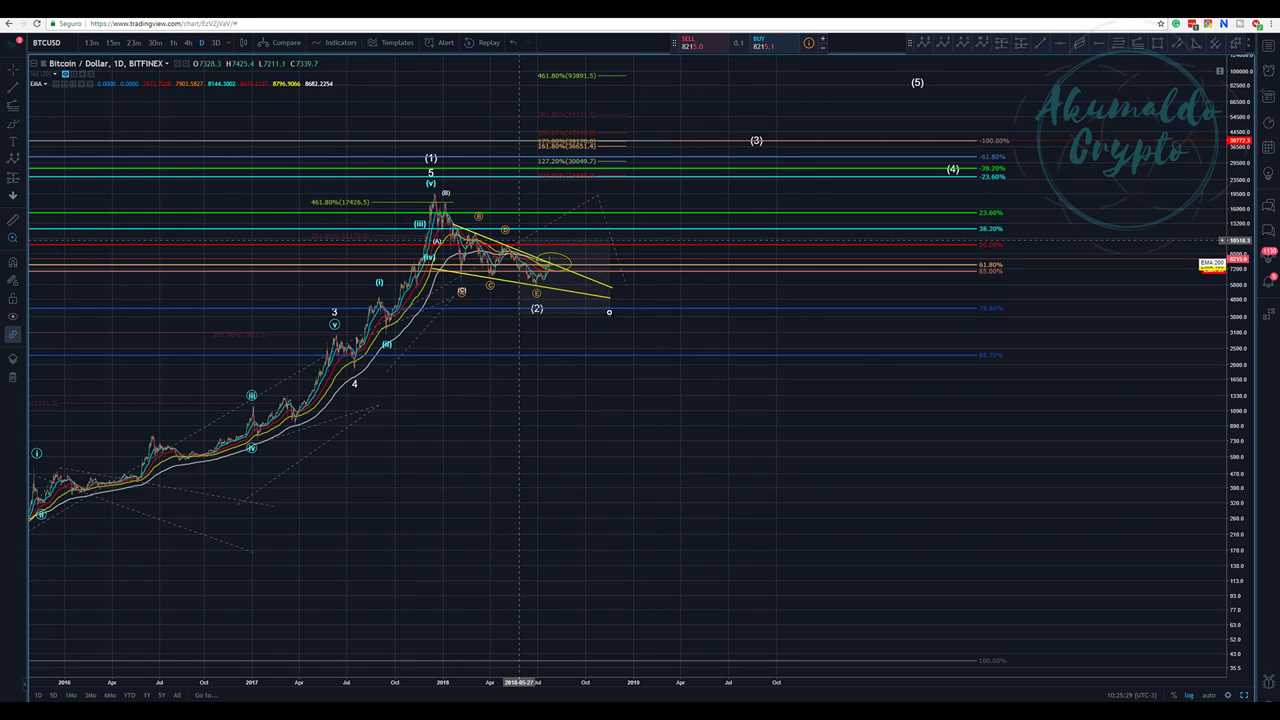
drag(608, 312, 610, 314)
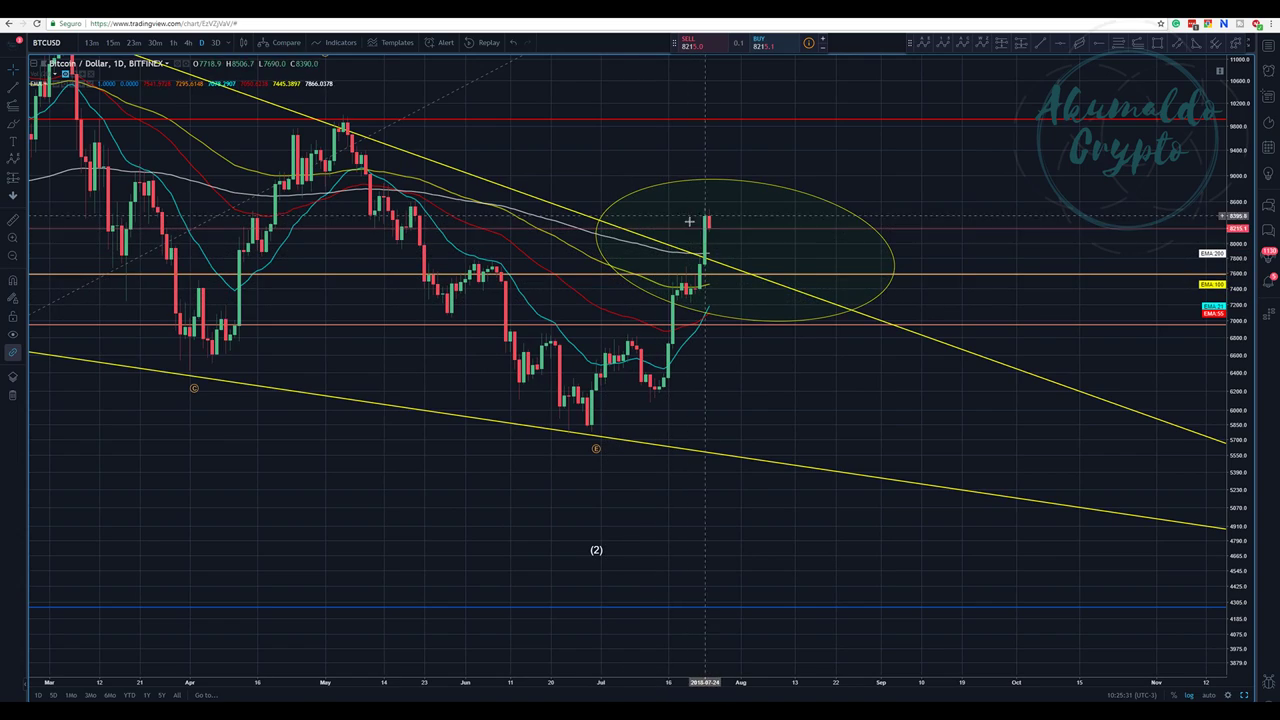
scroll(689, 220, down, 3)
drag(677, 166, 579, 186)
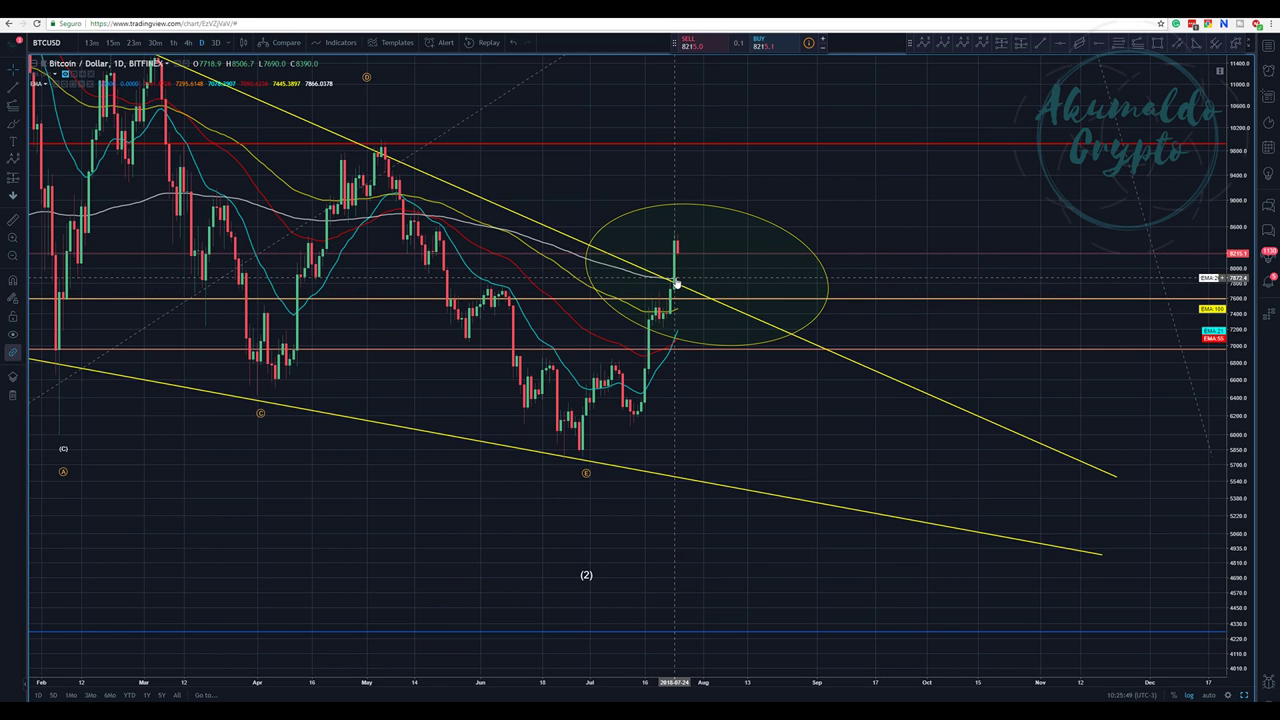
click(630, 275)
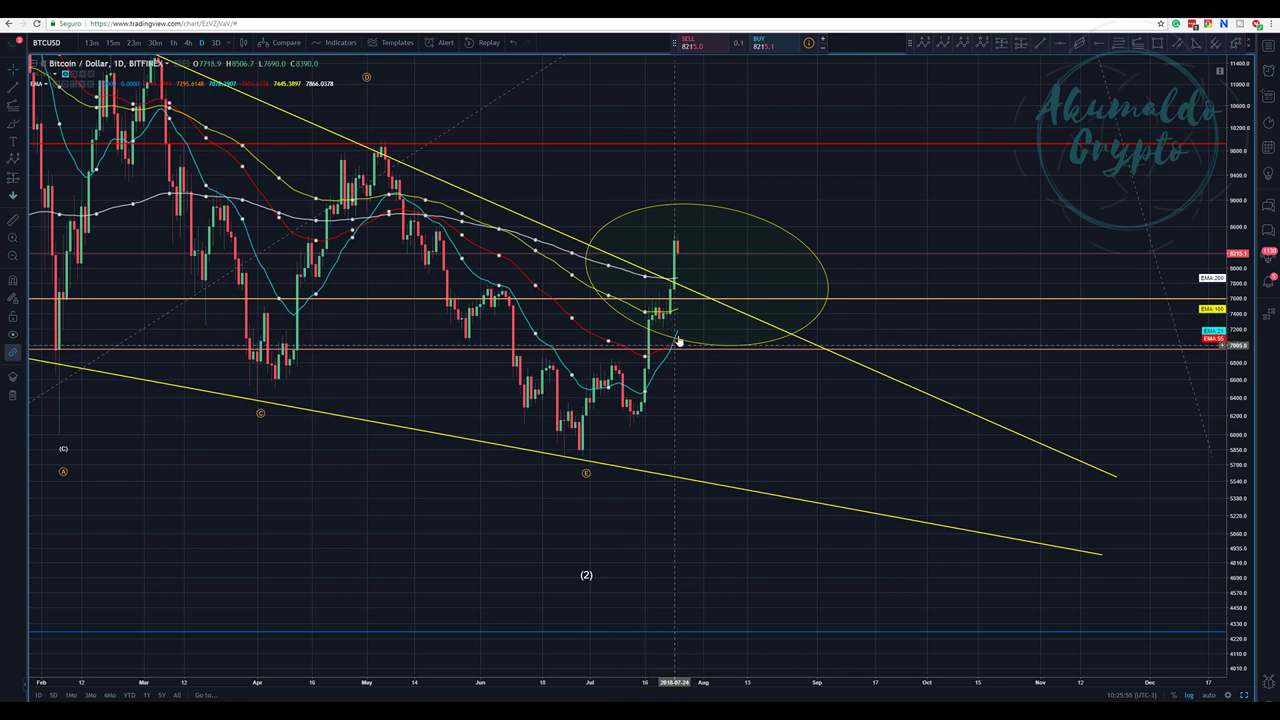
Narrow the ellipse around the July 2018 breakout so its far edge reaches about mid-August
click(741, 190)
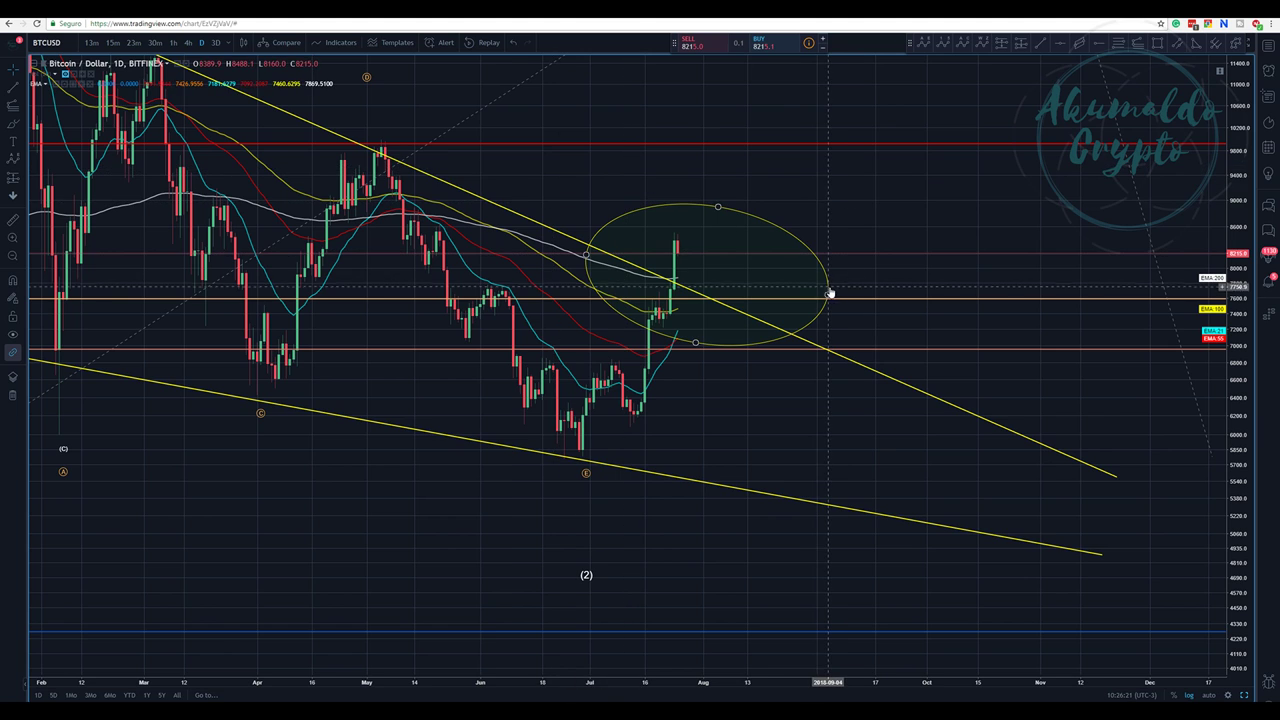
drag(826, 290, 757, 285)
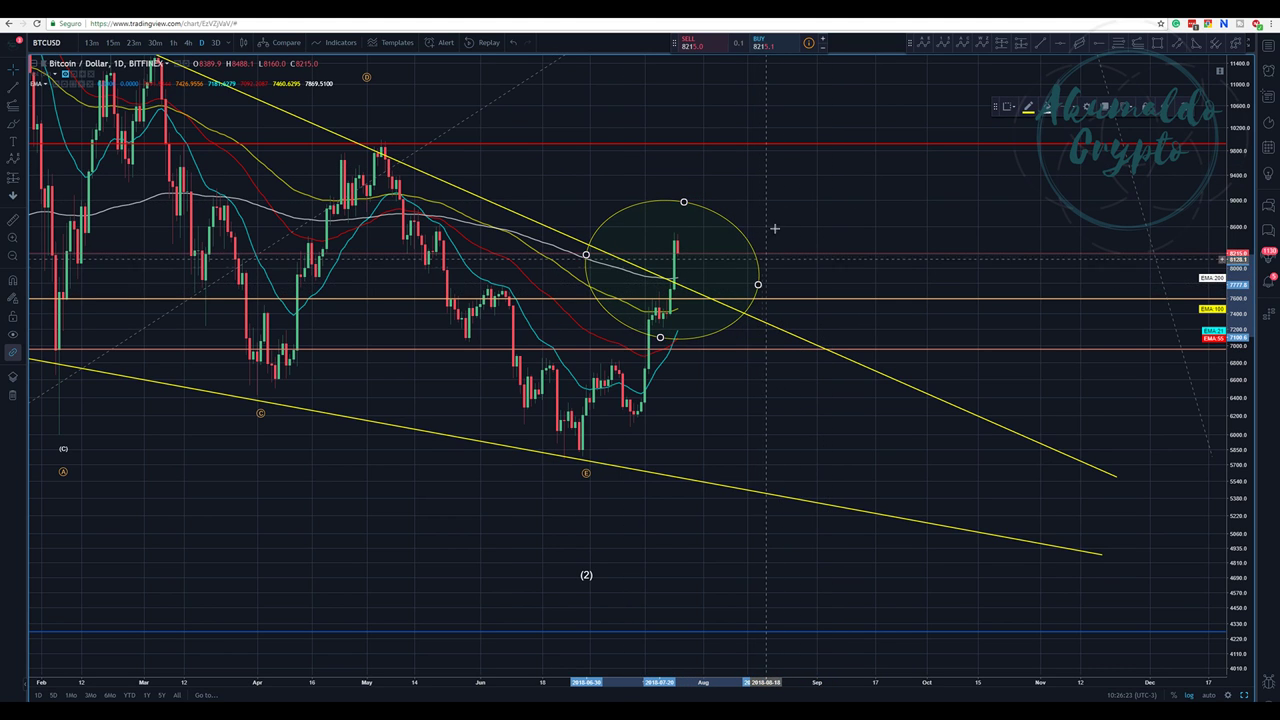
Realign the upper yellow trendline with the price highs, moving its start in mid-January 2018 and its end to late November 2018
drag(554, 175, 591, 271)
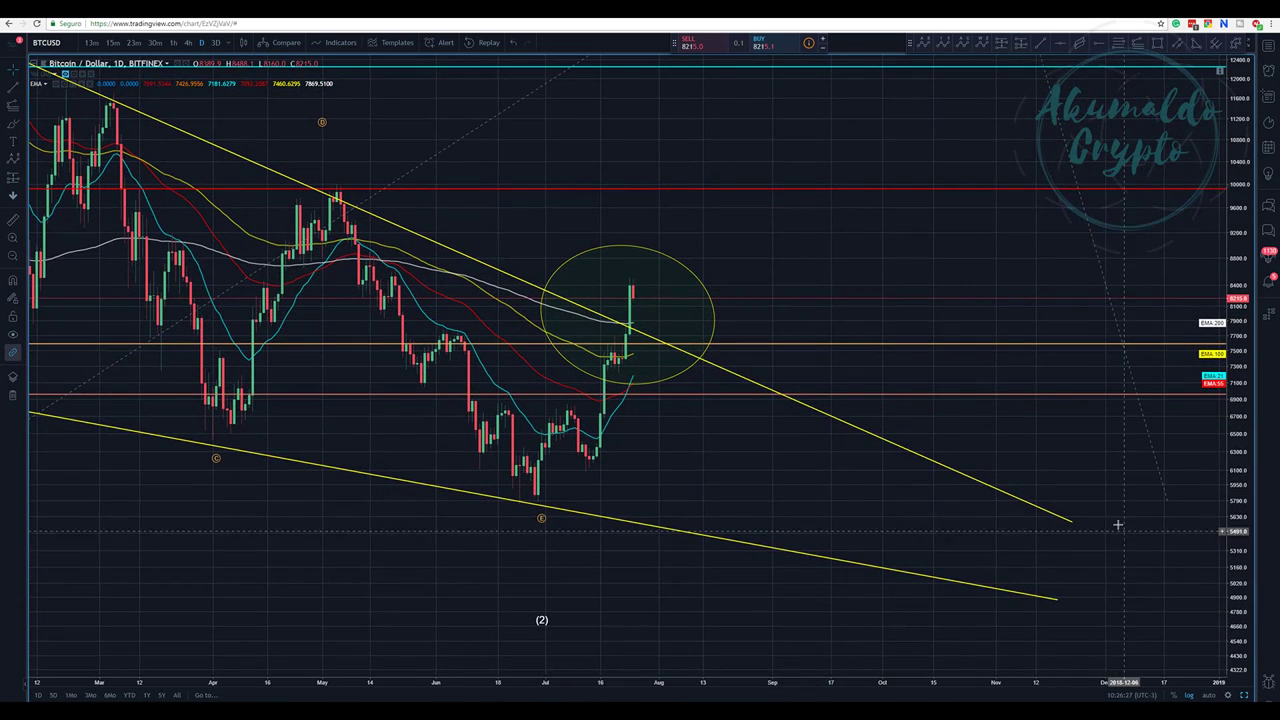
drag(1071, 523, 1094, 508)
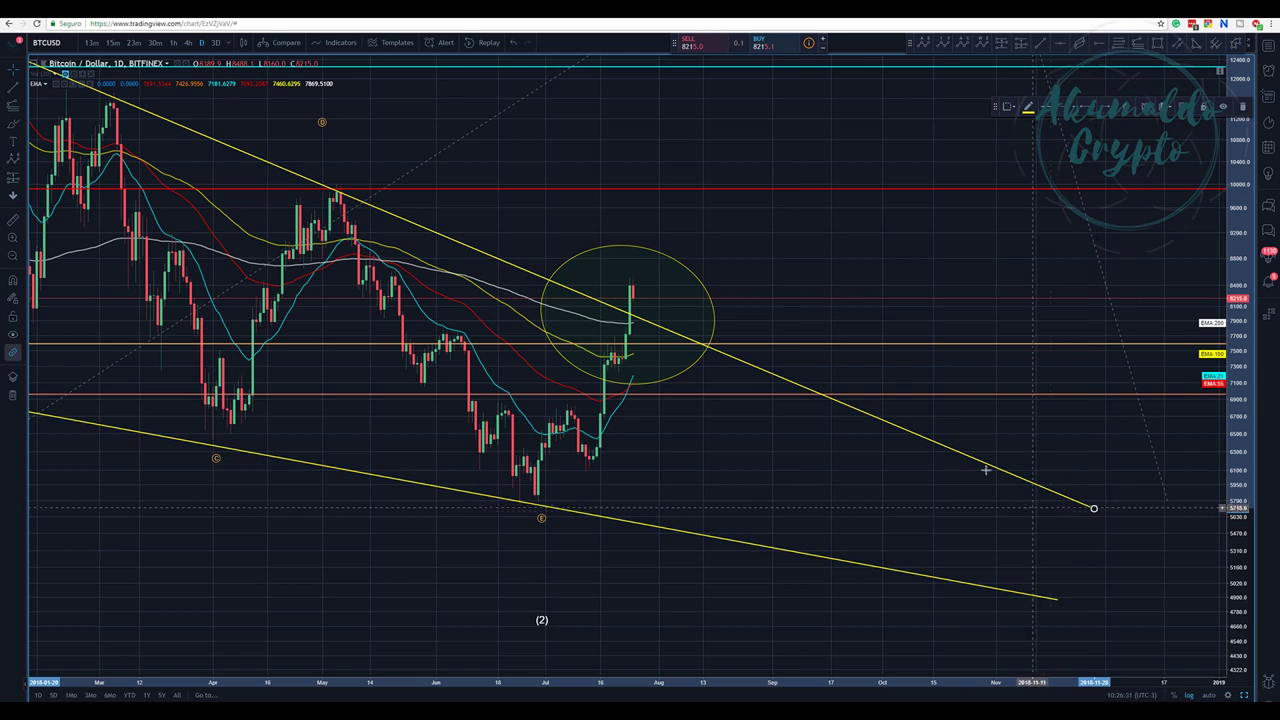
drag(390, 160, 640, 305)
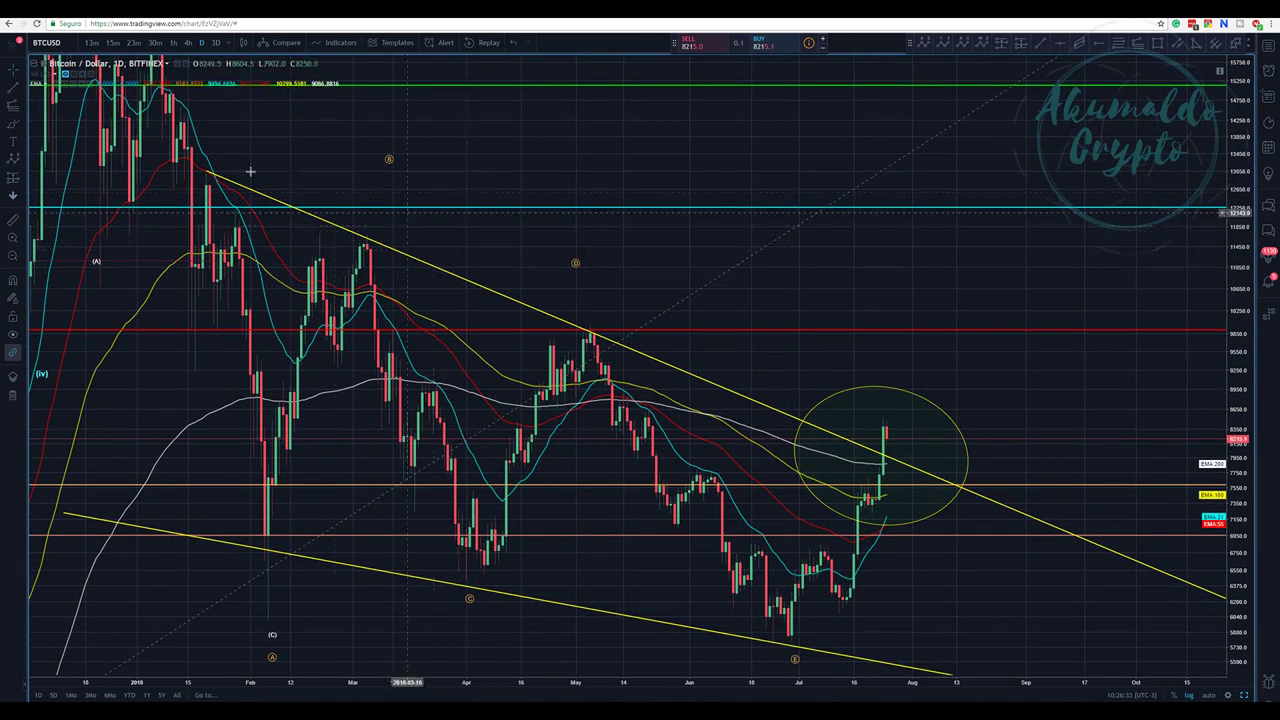
click(205, 172)
drag(205, 172, 202, 174)
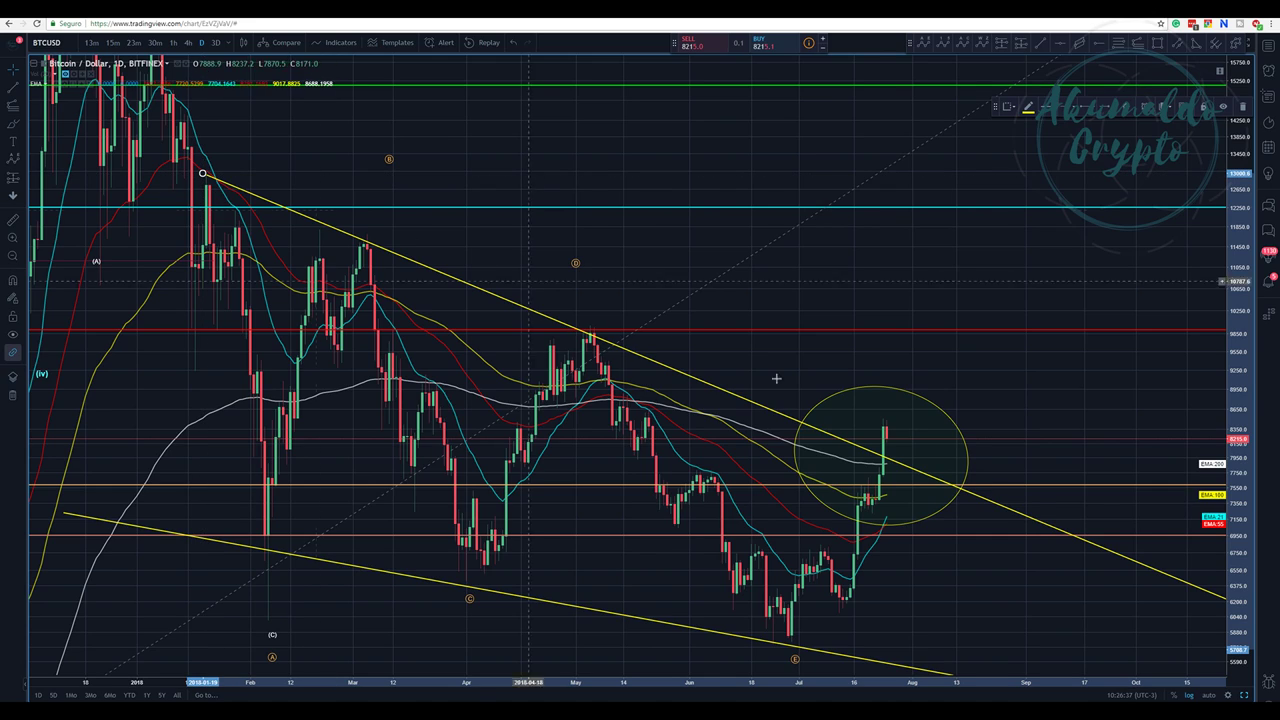
drag(1043, 449, 913, 372)
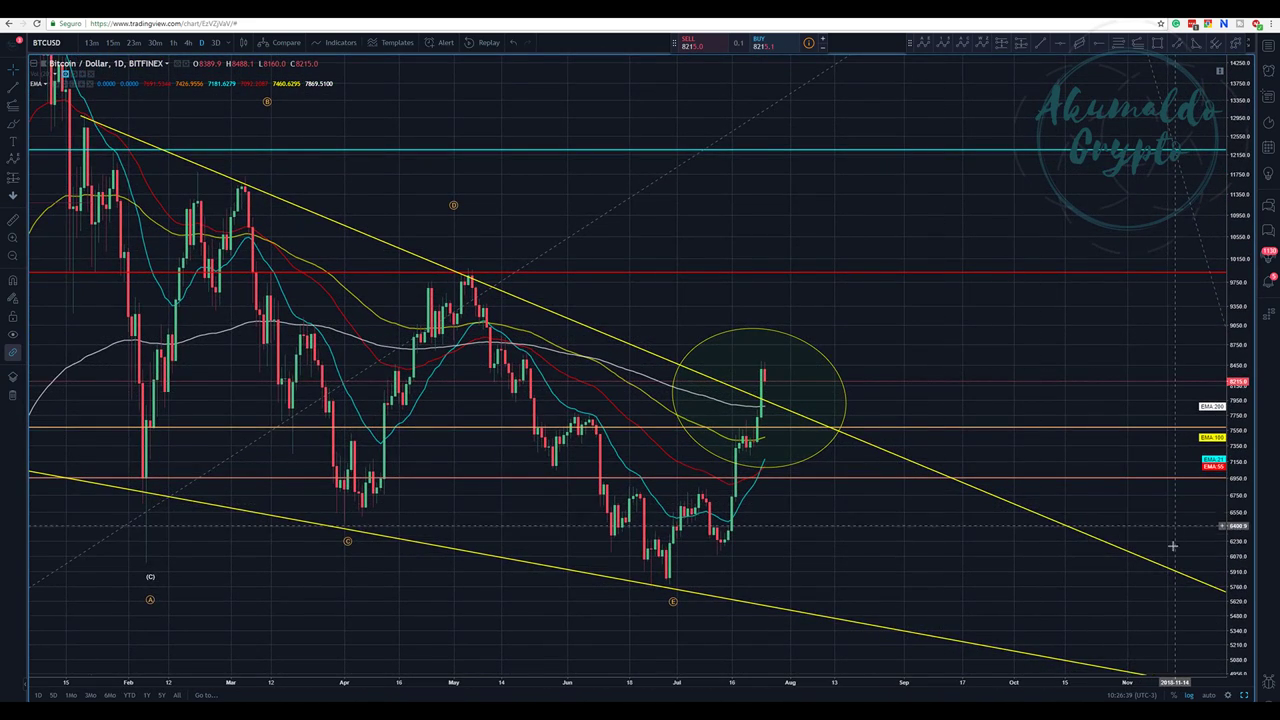
drag(1100, 543, 934, 449)
drag(1090, 523, 1093, 510)
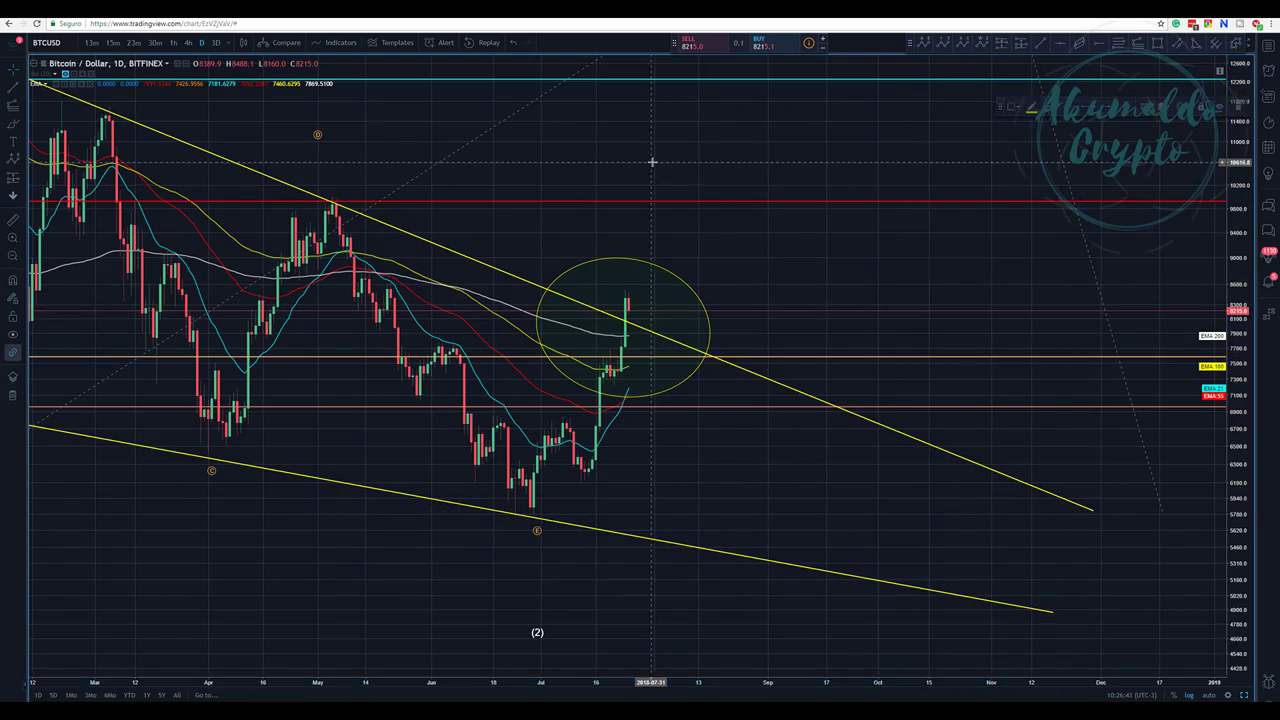
Fine-tune the lower yellow trendline by moving its end to about mid-November 2018, just under the wave E low
scroll(740, 200, up, 5)
scroll(617, 134, up, 4)
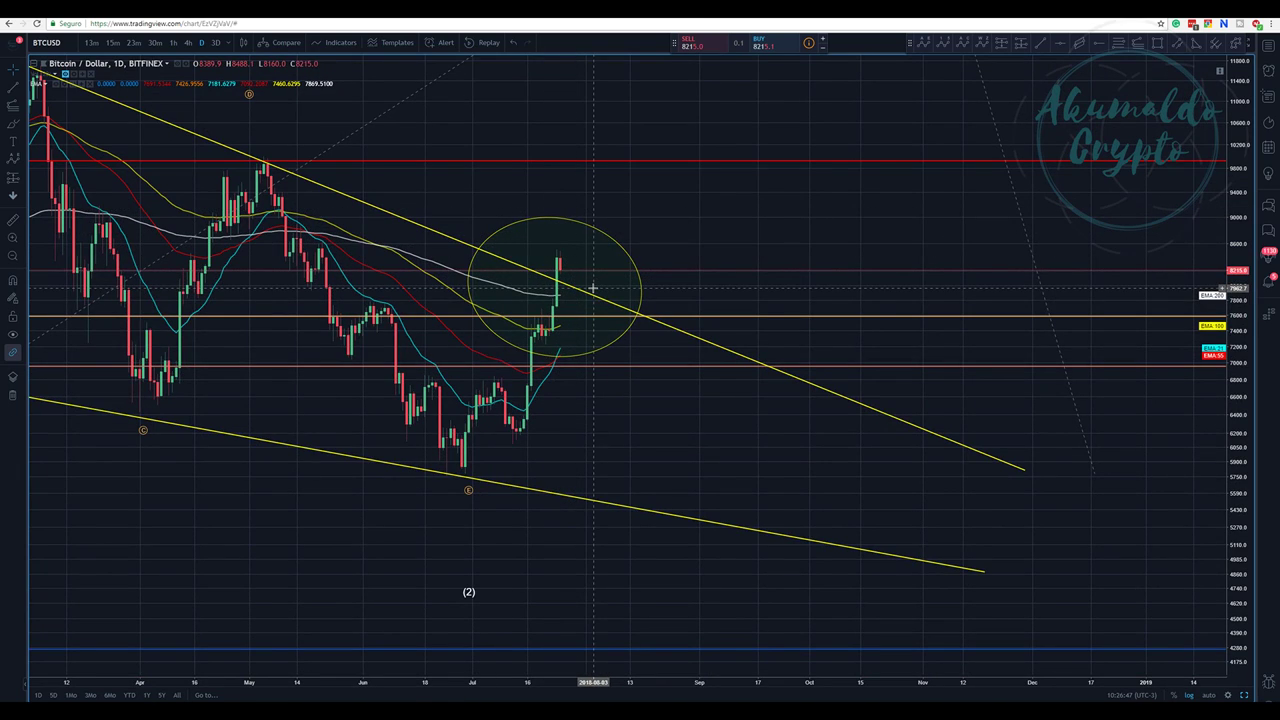
drag(666, 489, 946, 466)
drag(871, 514, 663, 426)
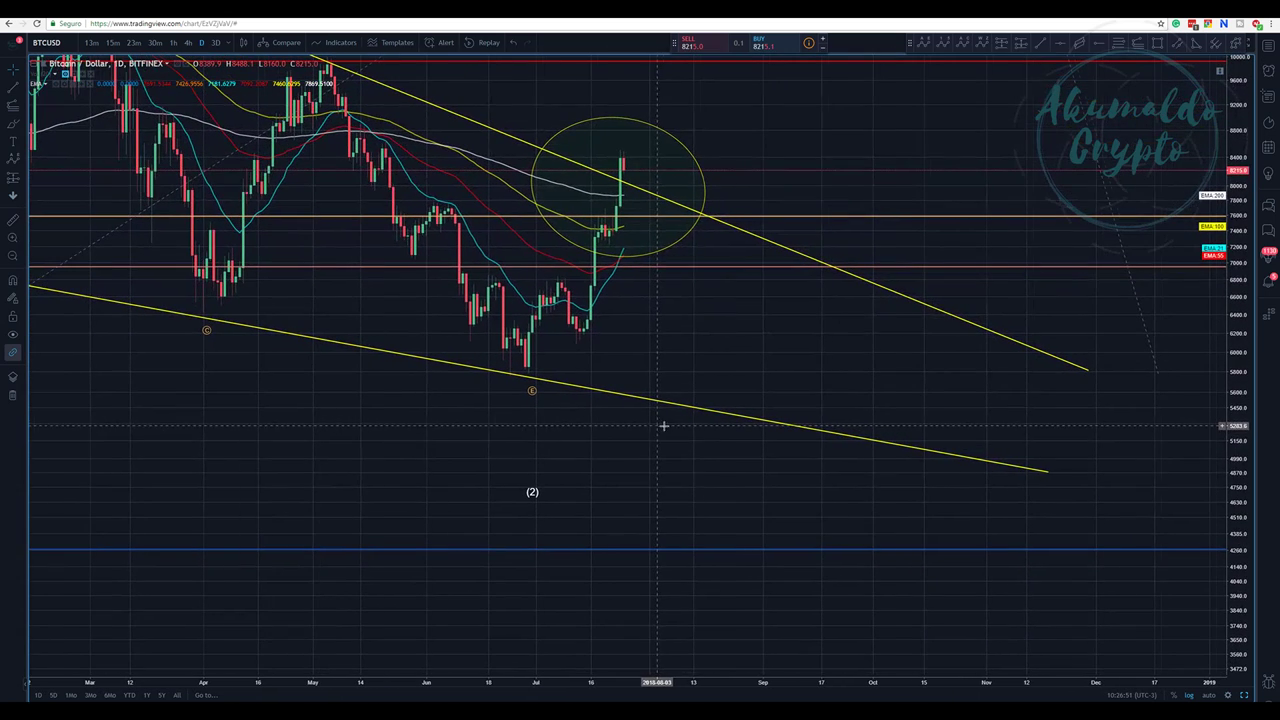
drag(1047, 478, 1043, 470)
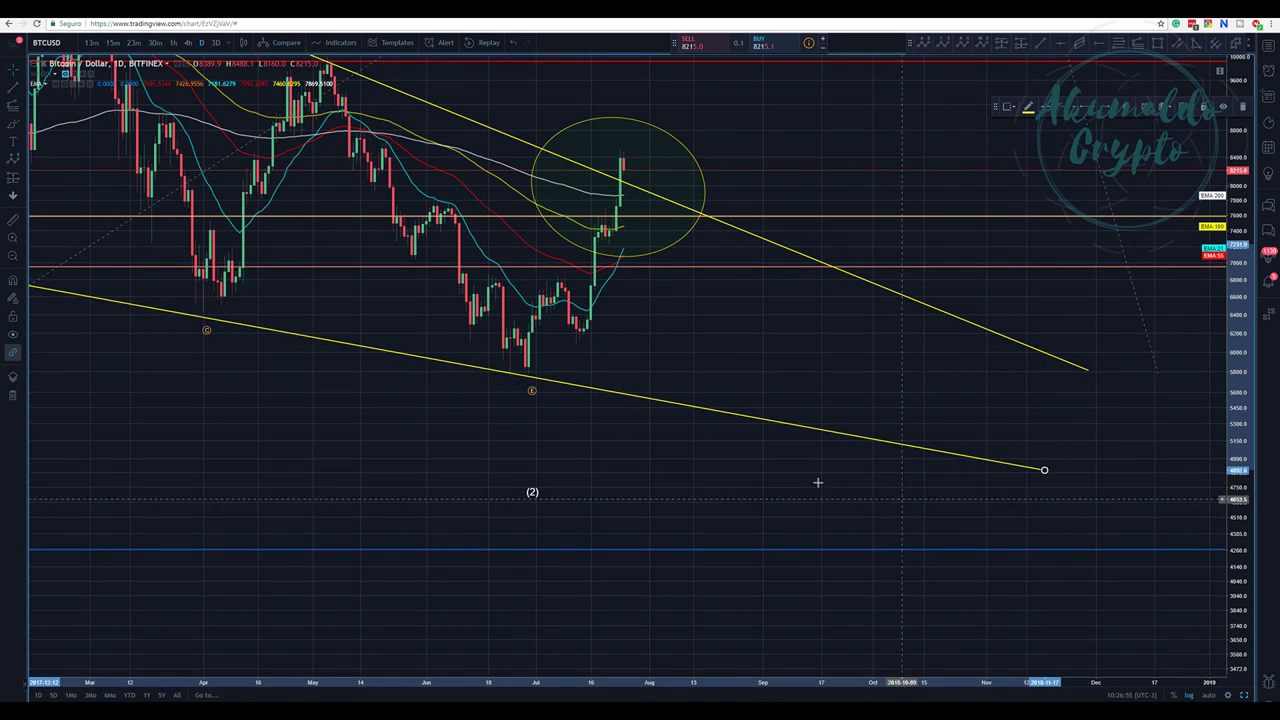
Return to the full multi-year wave count with the projected (3), (4) and (5) targets and choose the Trend-Based Fib Extension tool
drag(326, 429, 434, 503)
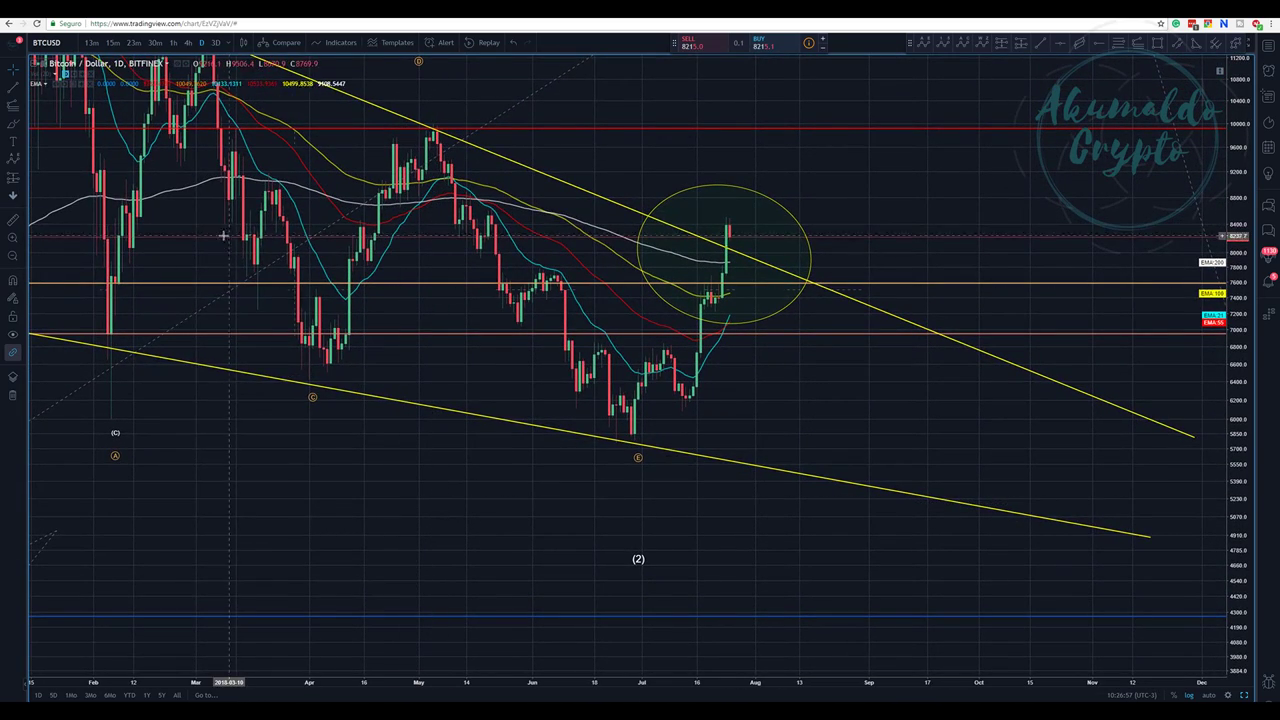
click(13, 259)
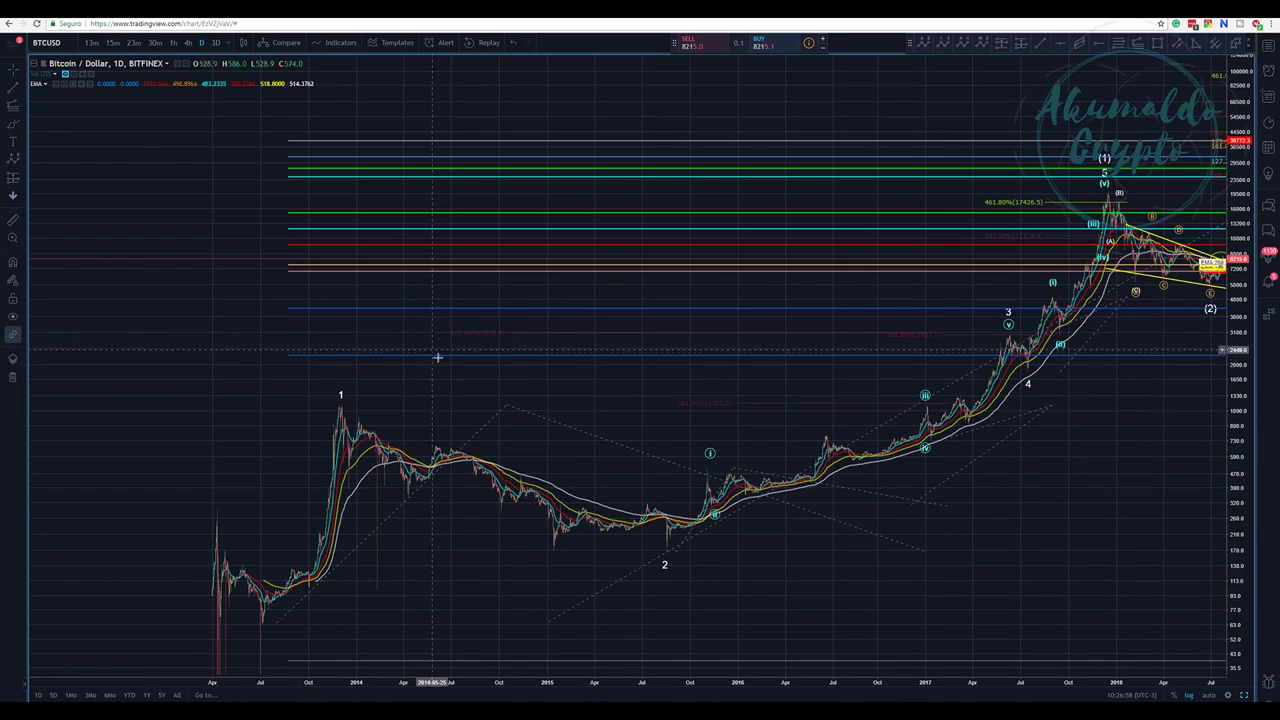
drag(1145, 572, 793, 530)
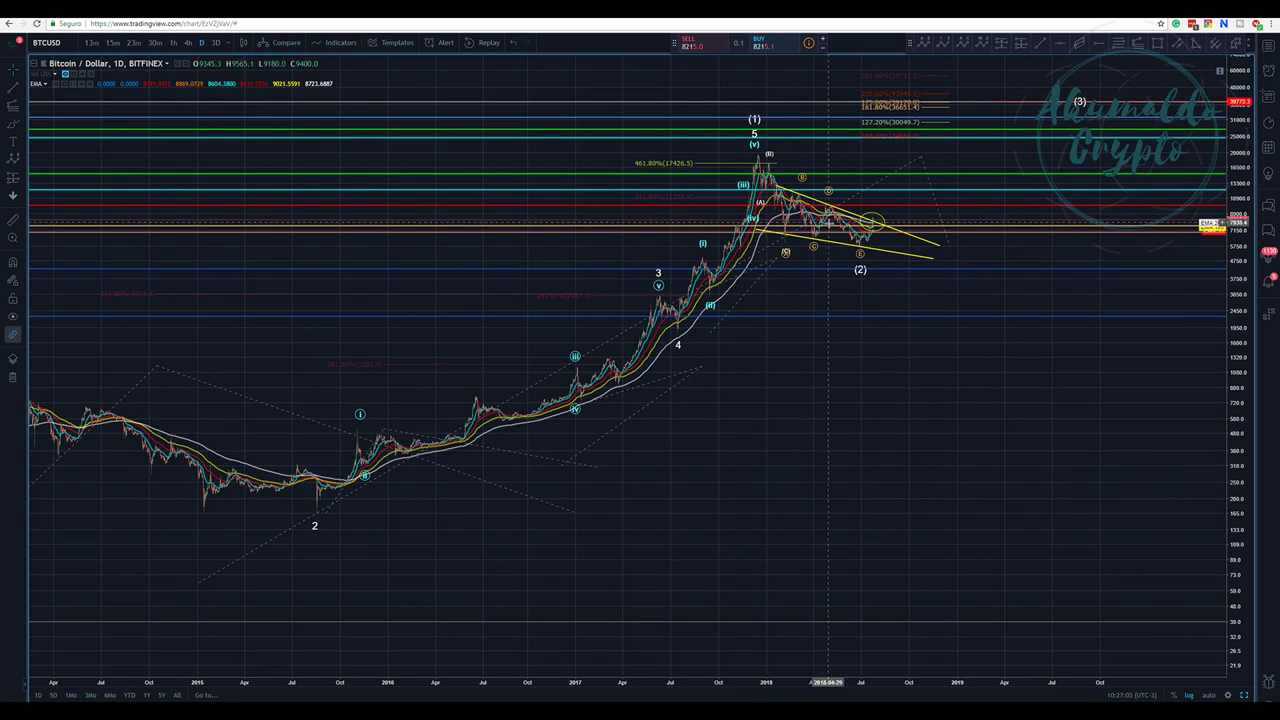
drag(997, 439, 794, 466)
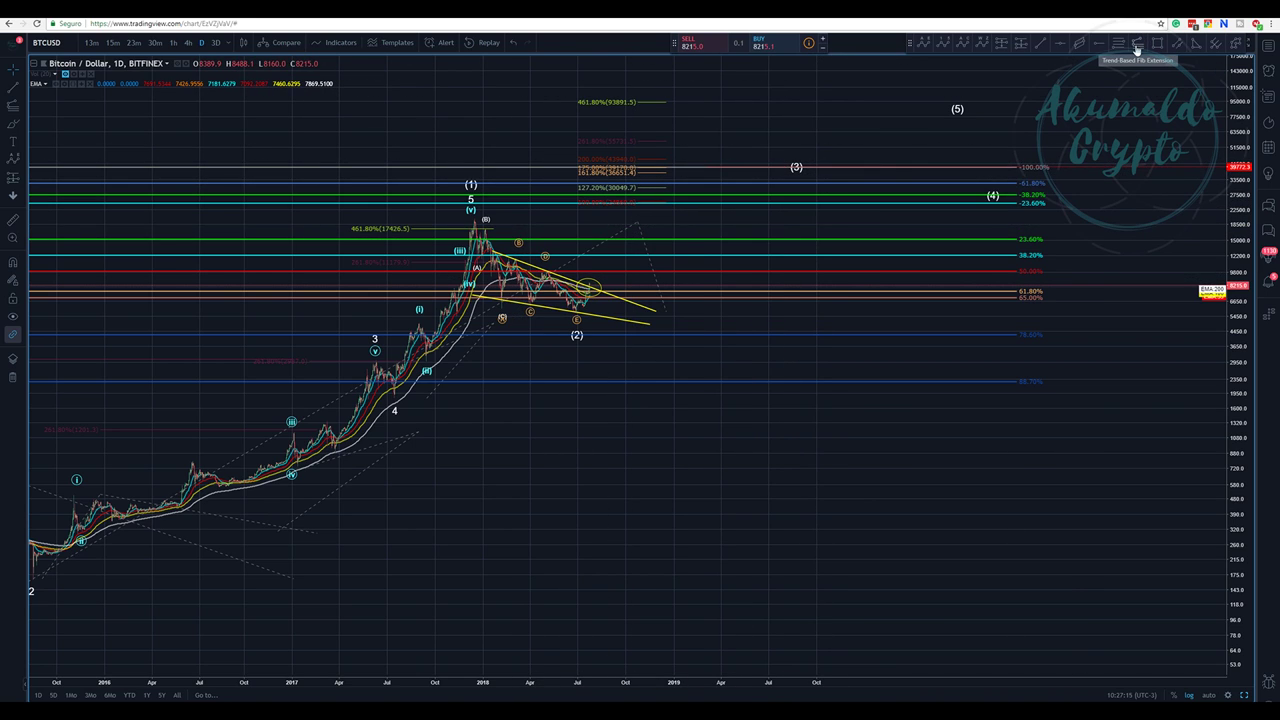
click(1137, 46)
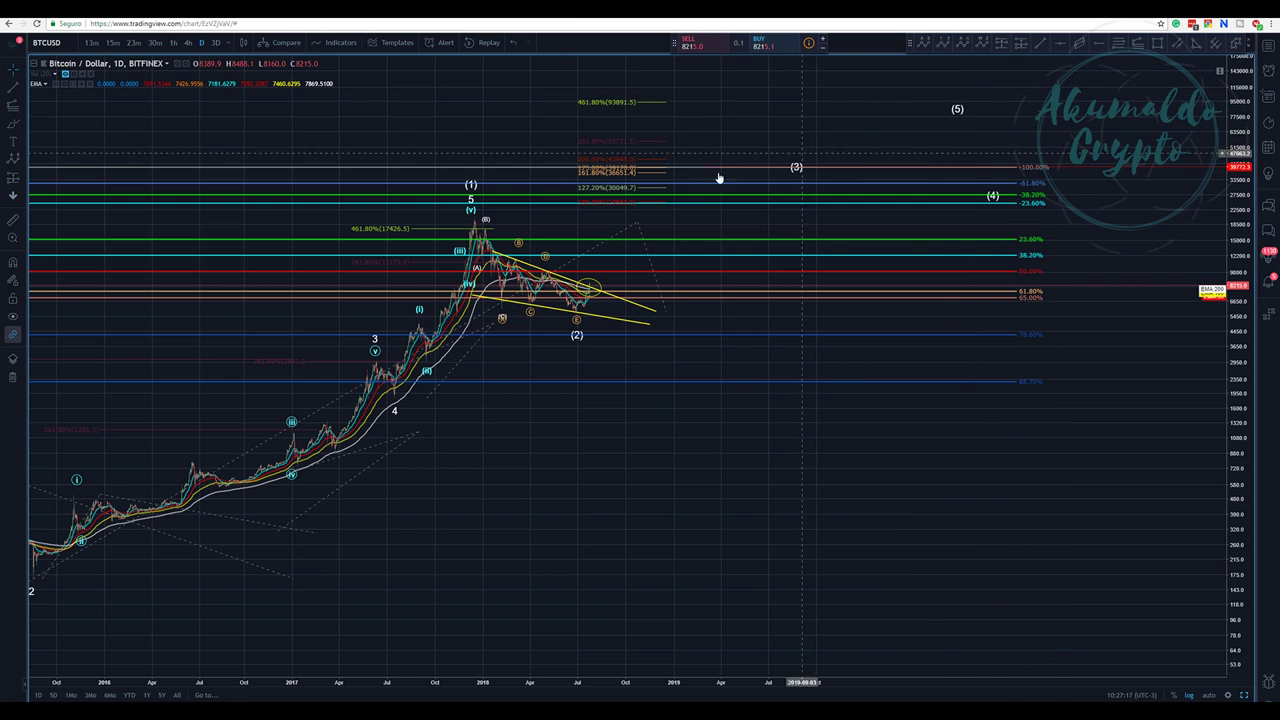
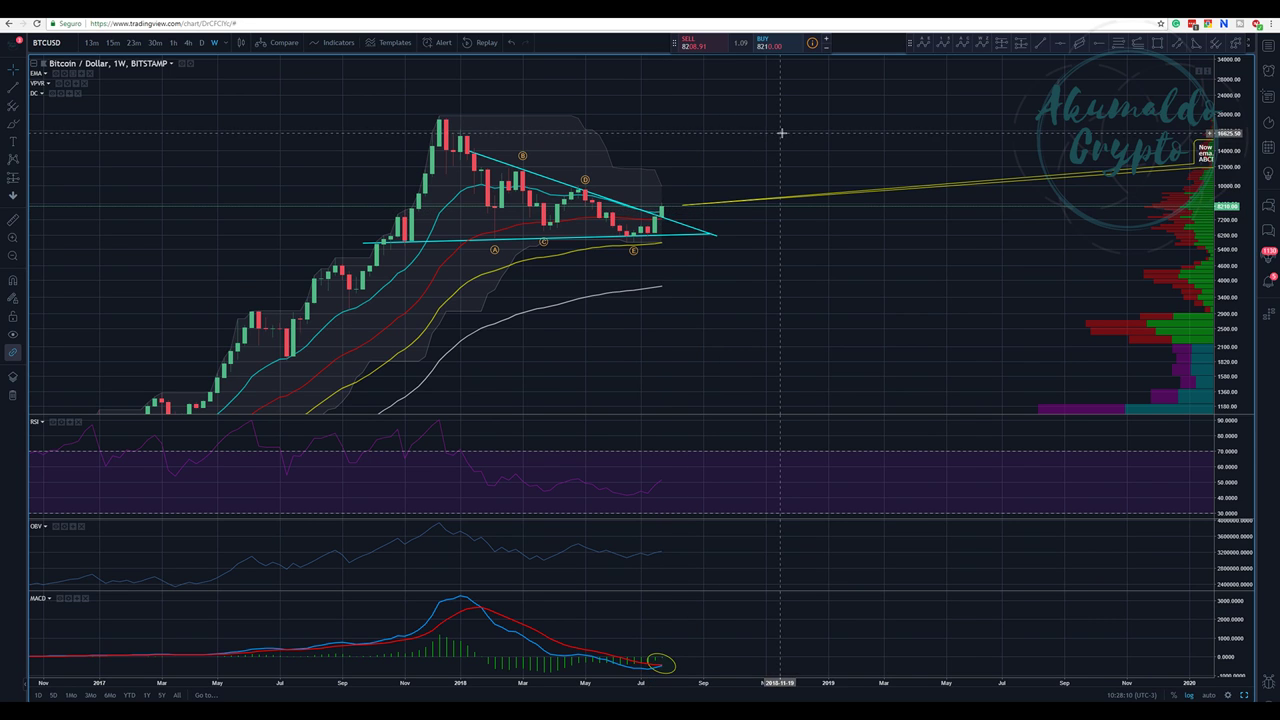
On the weekly Bitstamp chart, realign the upper cyan trendline by moving its end to about 27 August 2018
scroll(805, 124, down, 2)
drag(831, 117, 723, 117)
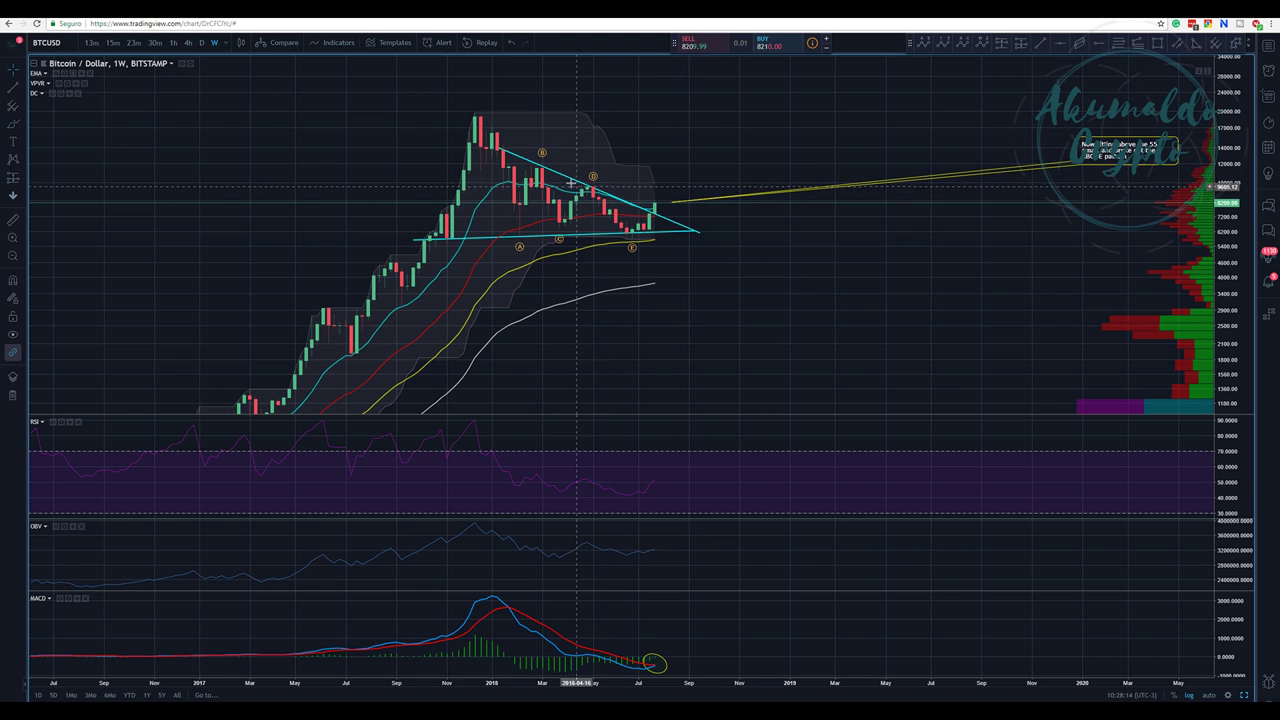
click(696, 234)
drag(700, 234, 671, 222)
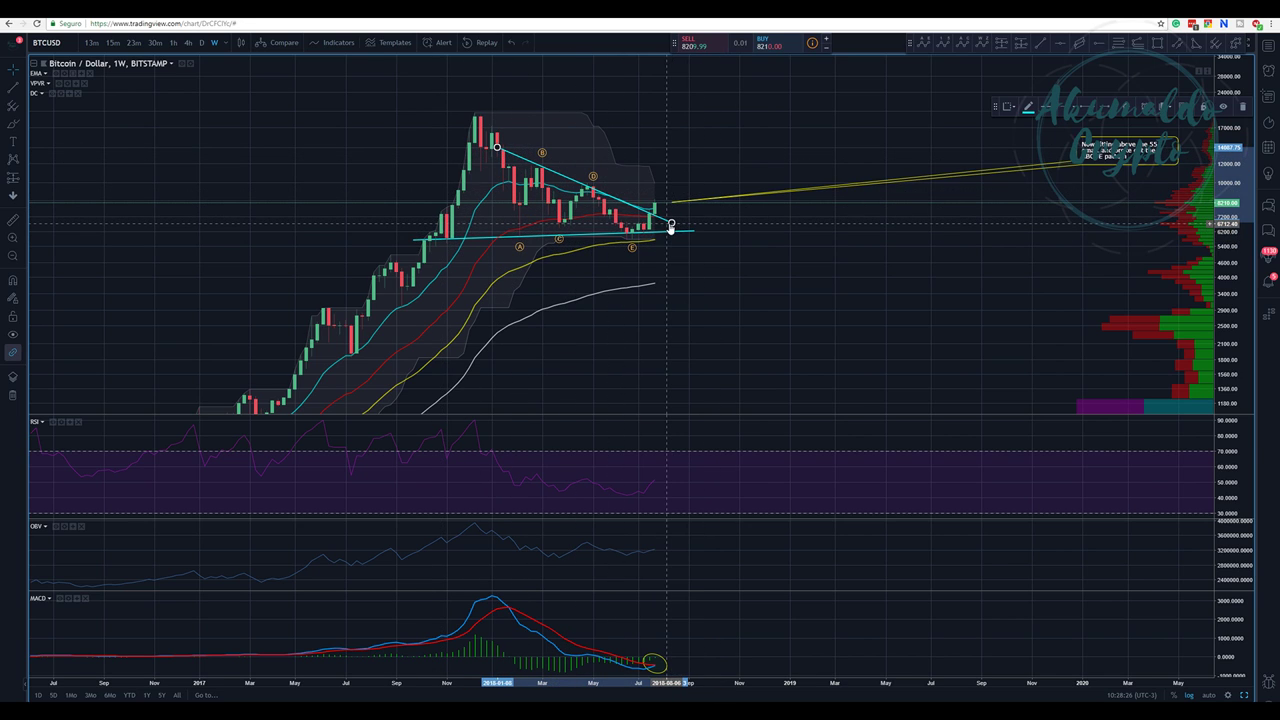
drag(671, 224, 682, 222)
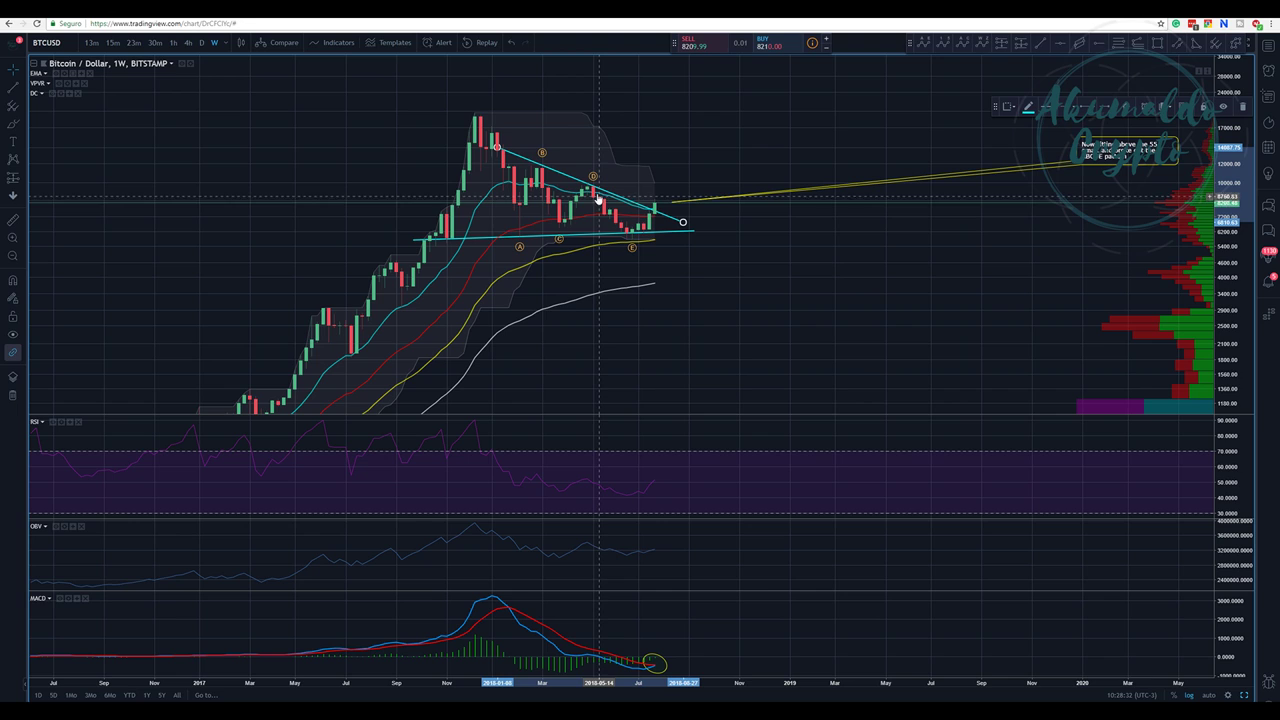
click(704, 143)
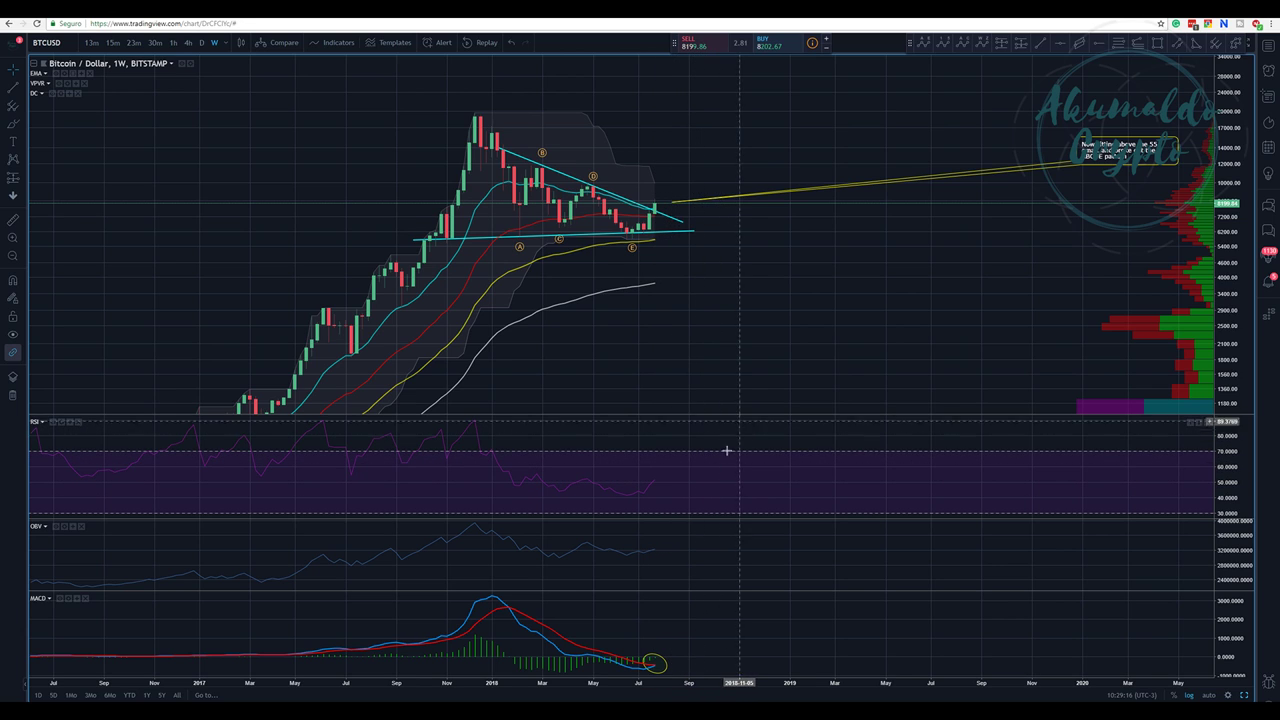
Switch to the hourly Bitstamp BTCUSD chart and examine its wave count and resistance zones back to April 2018
mouse_move(650, 670)
key(ctrl+Tab)
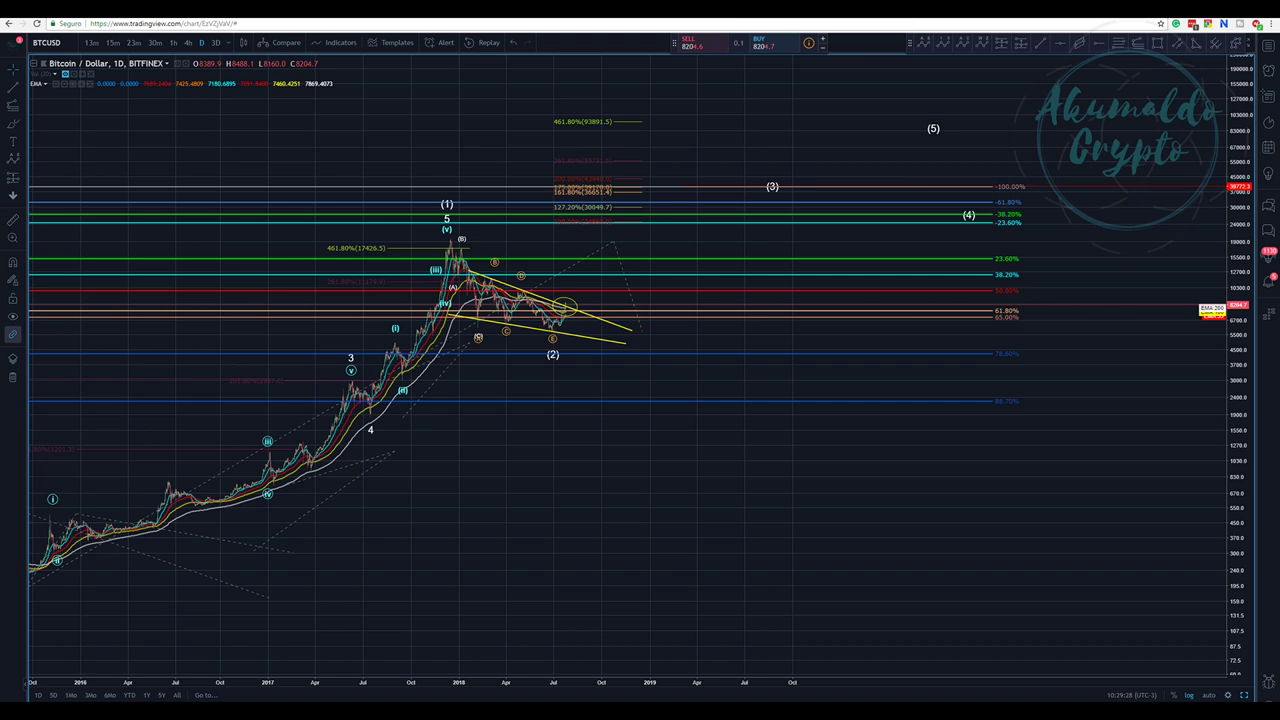
key(ctrl+Tab)
key(ctrl+Tab)
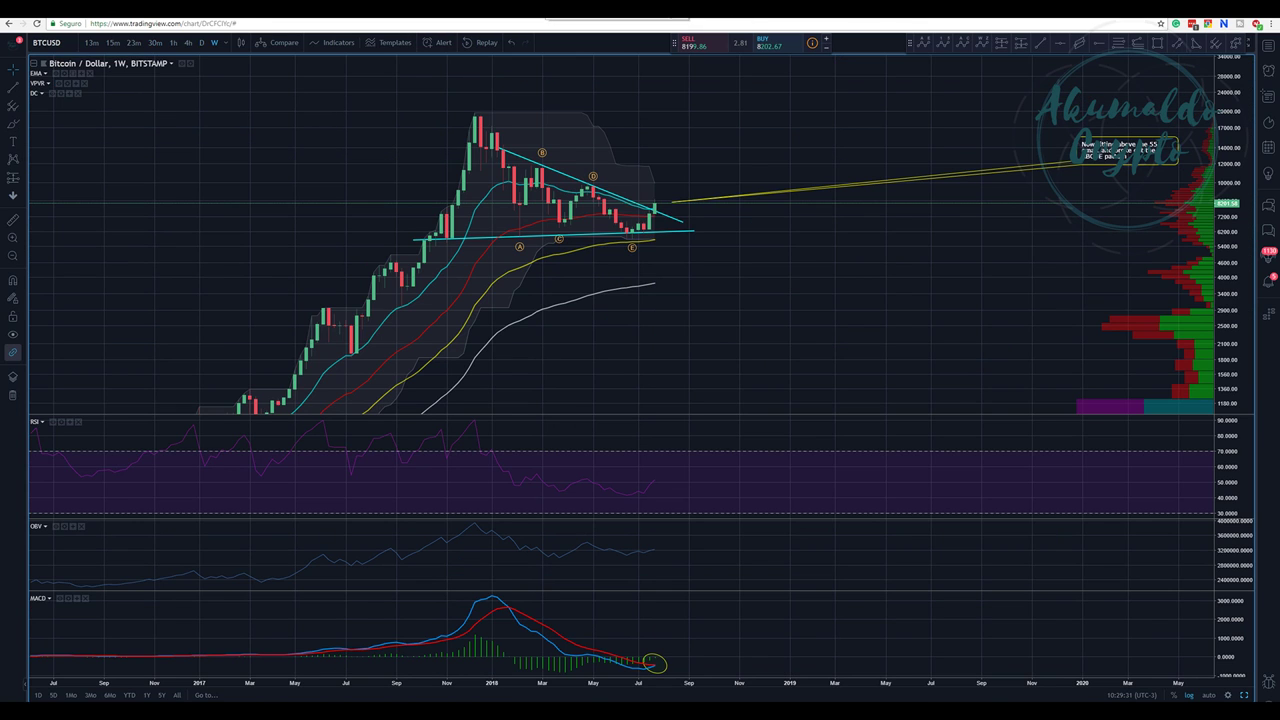
key(ctrl+Tab)
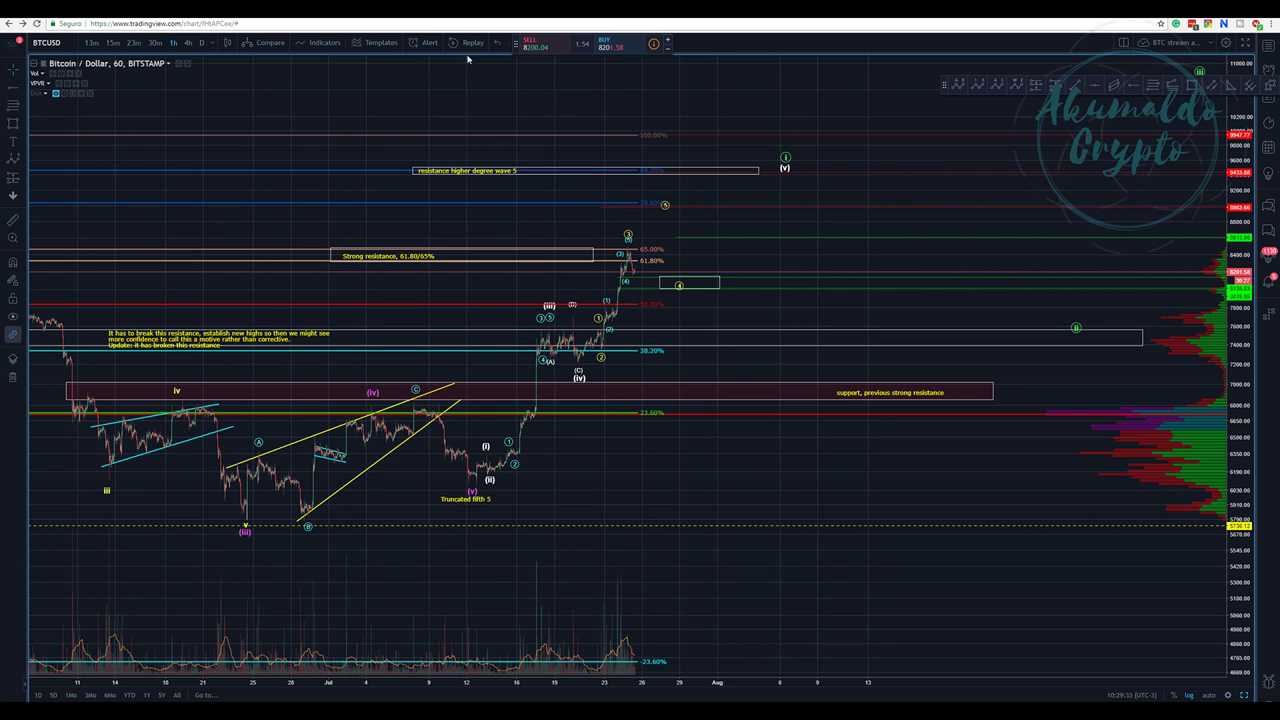
scroll(545, 80, down, 3)
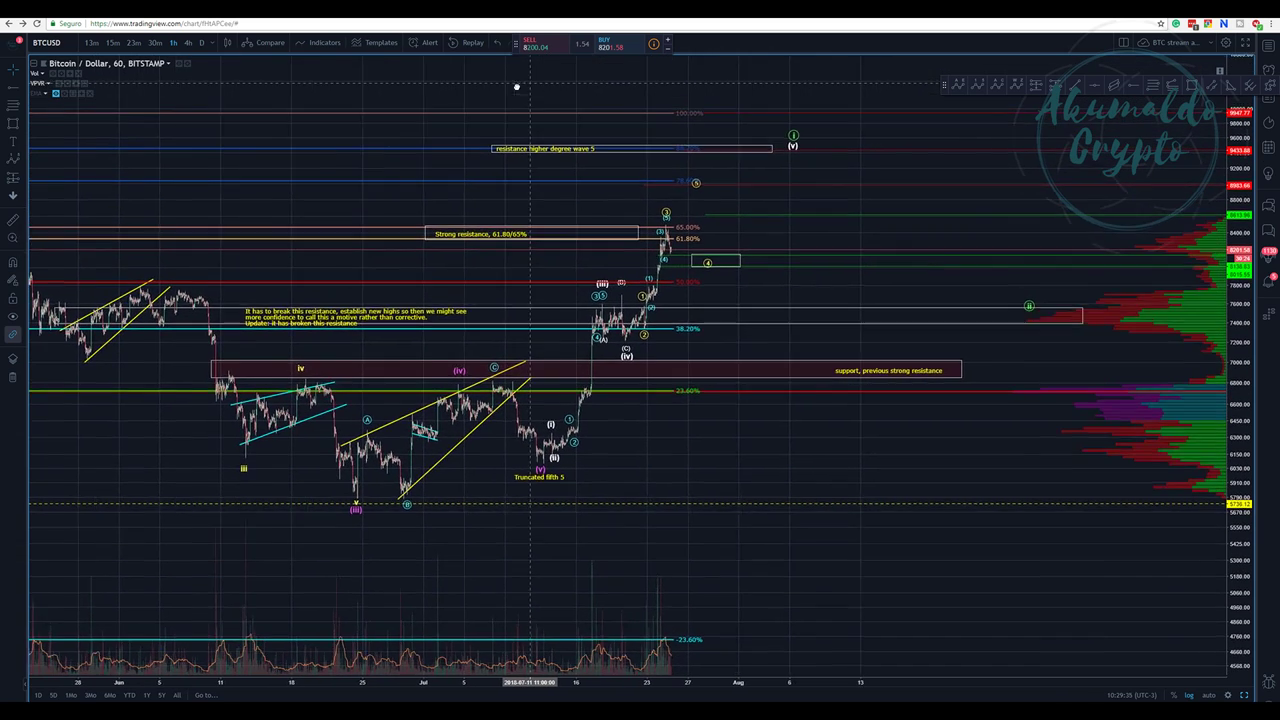
drag(523, 85, 459, 99)
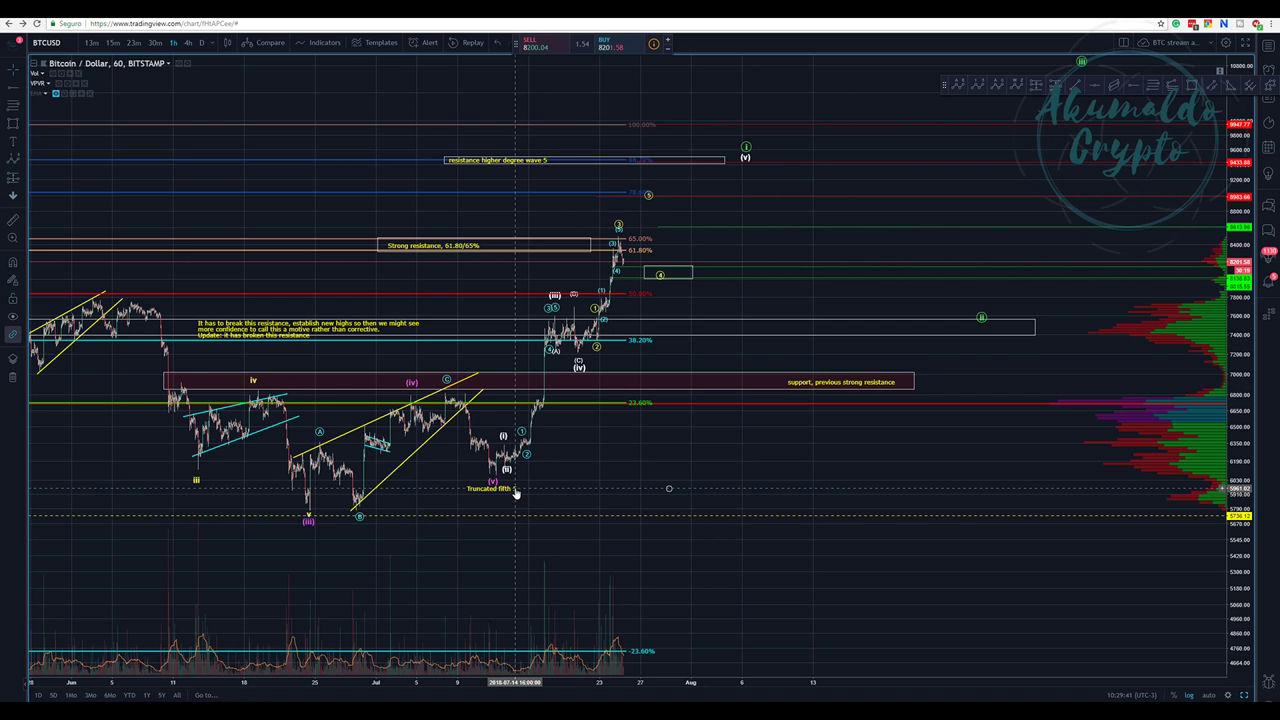
click(548, 322)
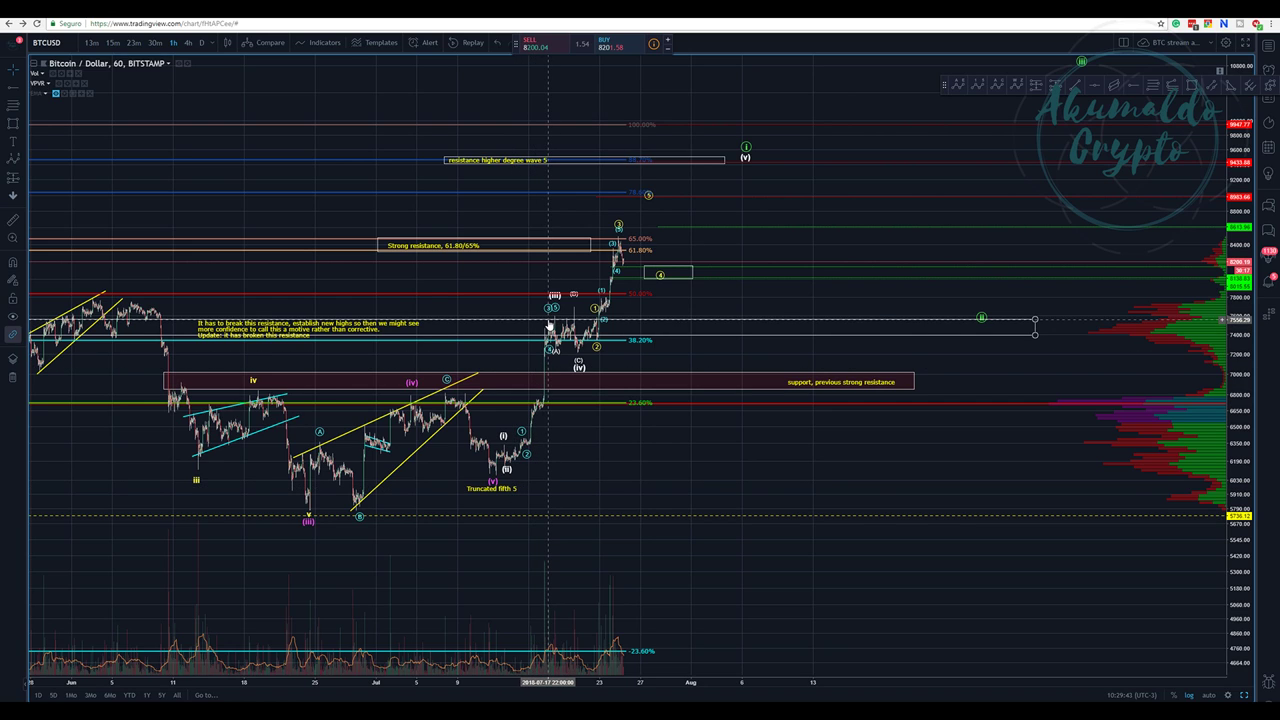
scroll(511, 338, down, 2)
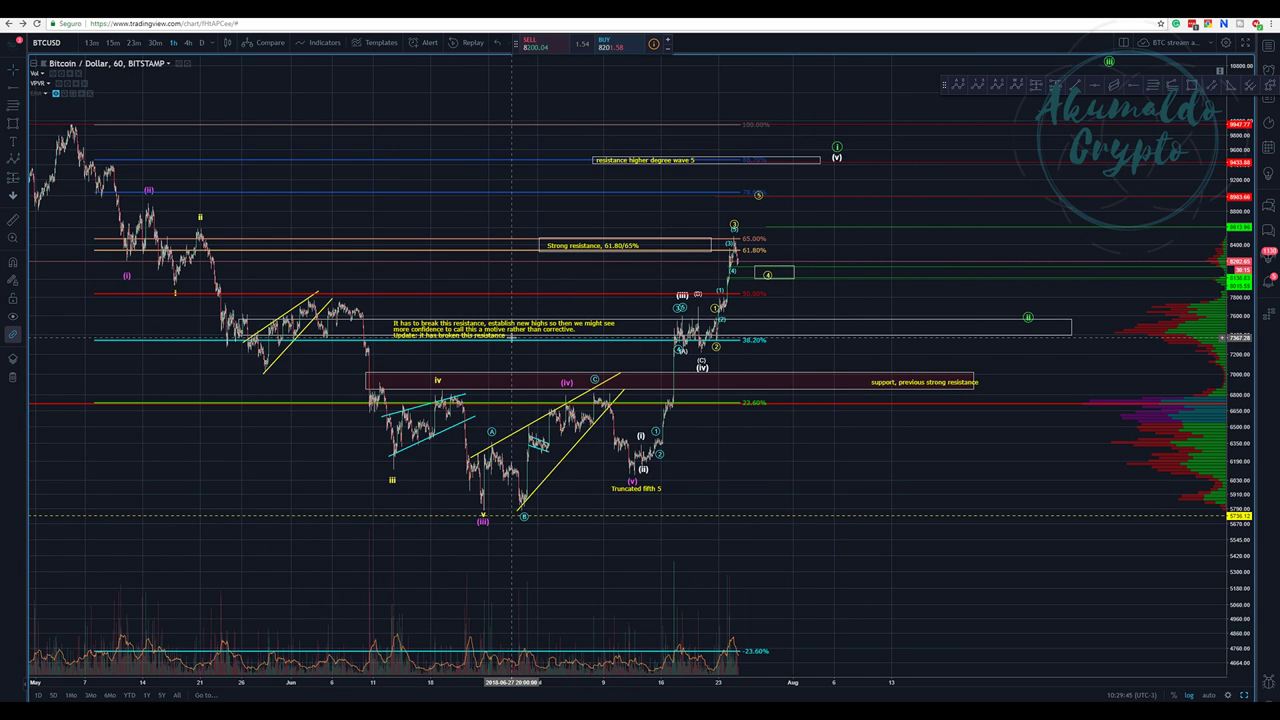
scroll(511, 338, down, 3)
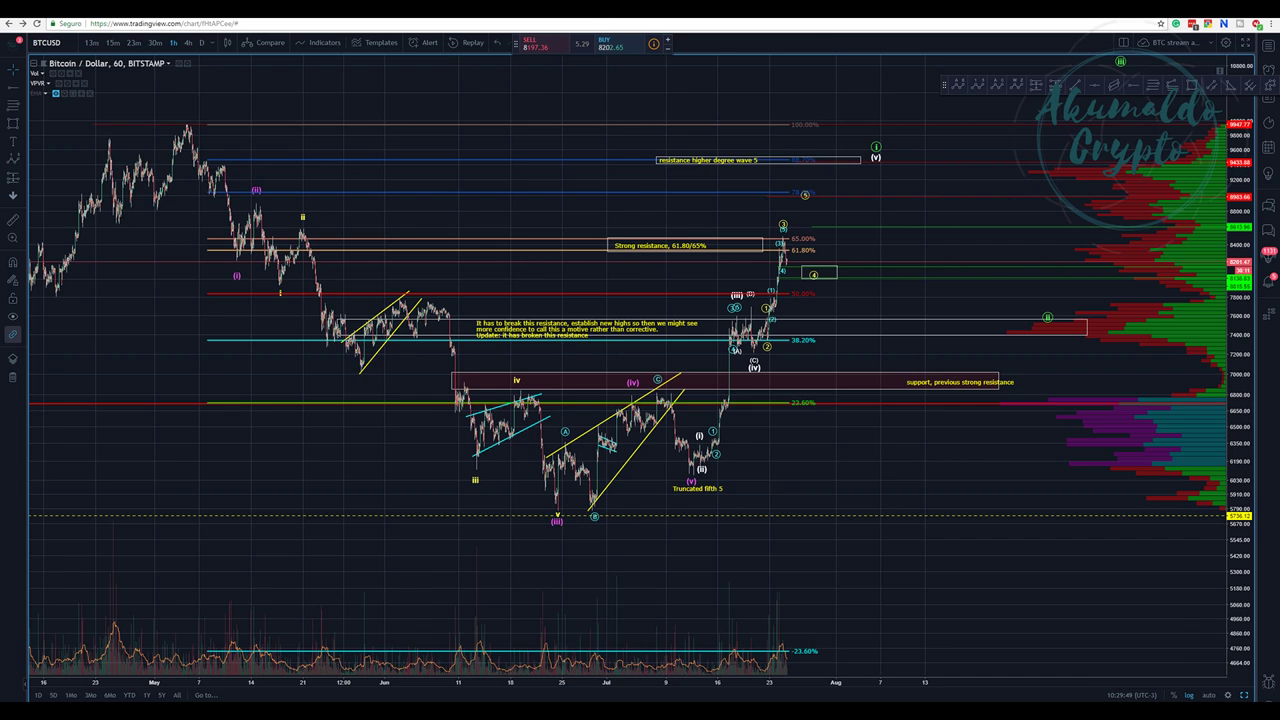
On the daily BTCUSD chart, place a Trend-Based Fib Extension from about 5,770 near the wave E low to 6,848, retracing to 6,077
key(ctrl+Tab)
key(ctrl+Tab)
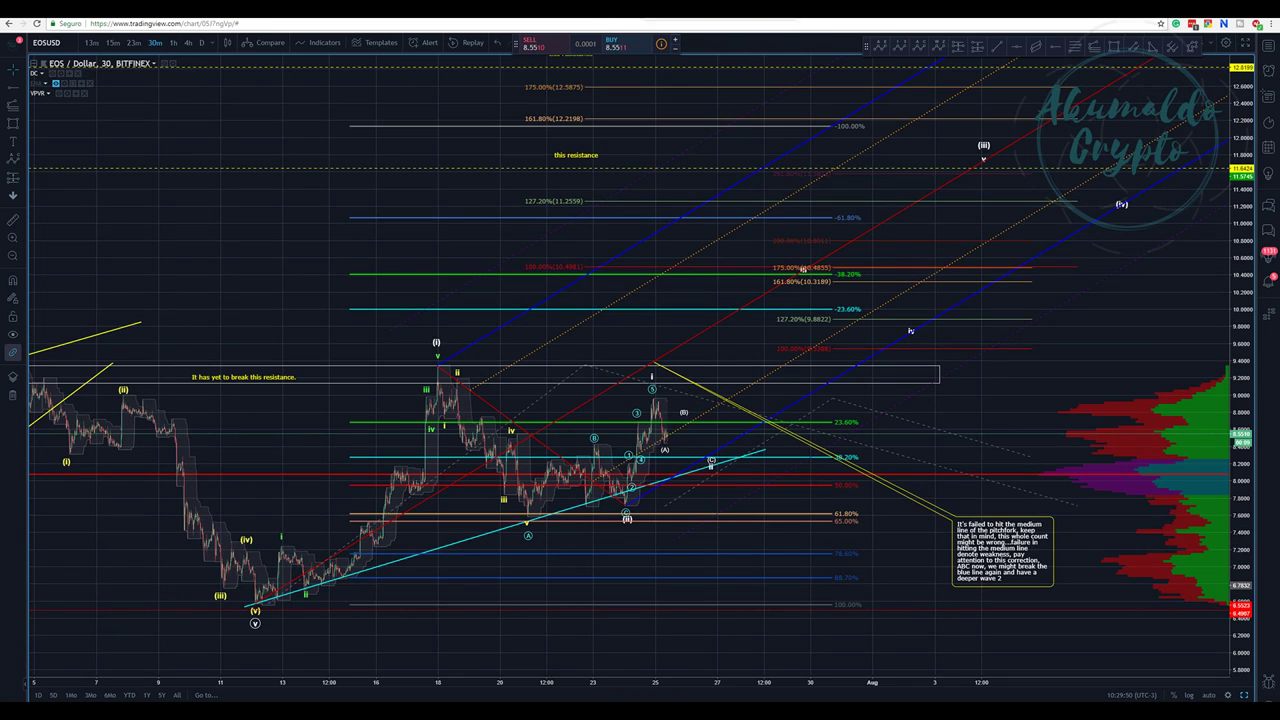
key(ctrl+Tab)
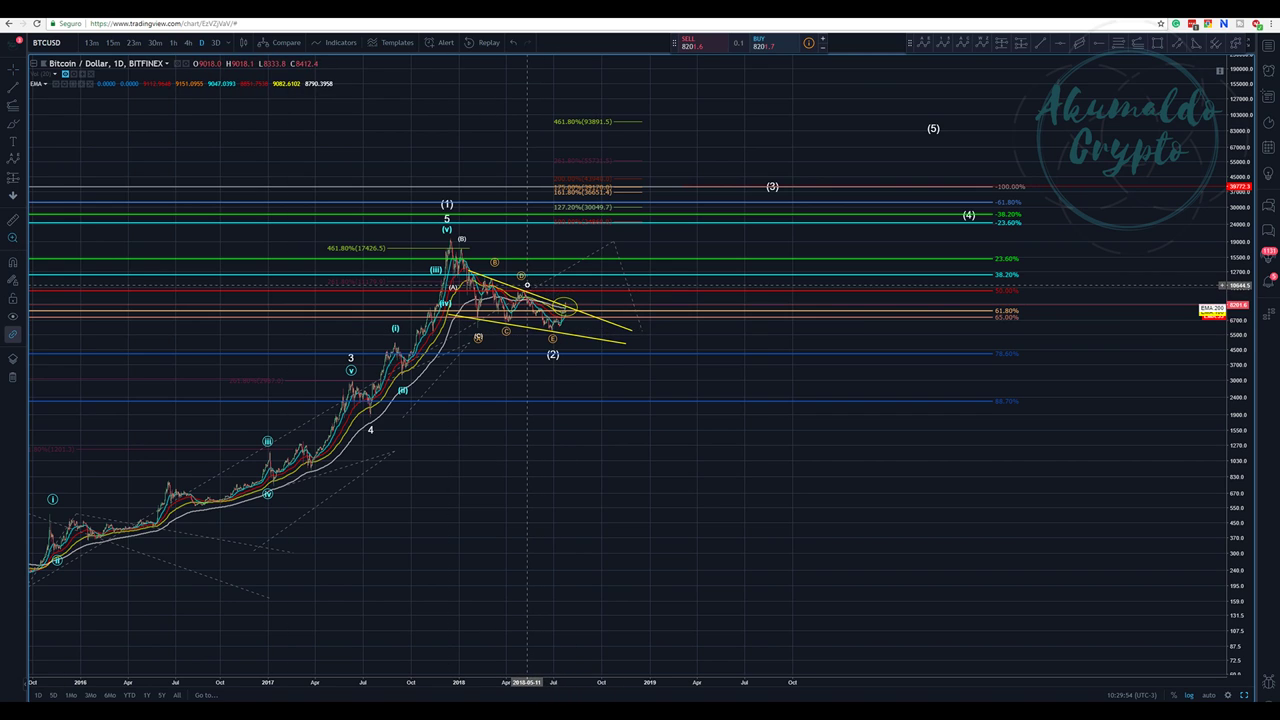
scroll(528, 285, up, 5)
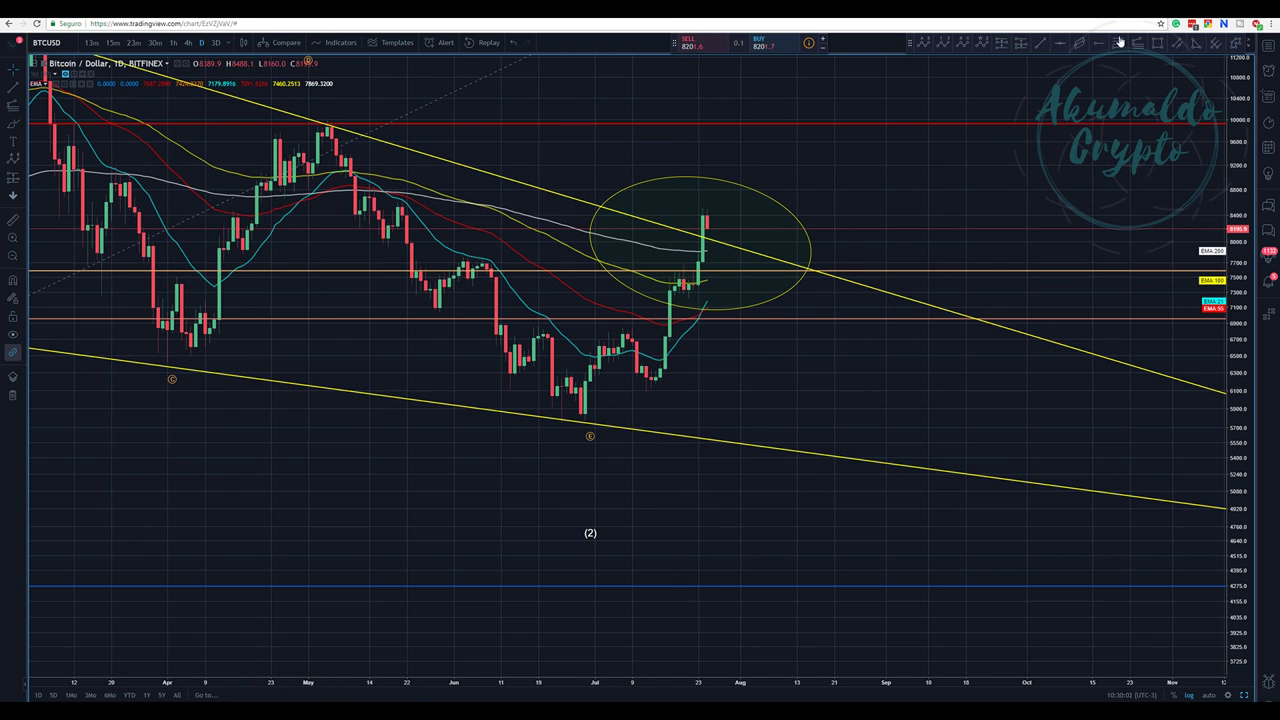
click(599, 421)
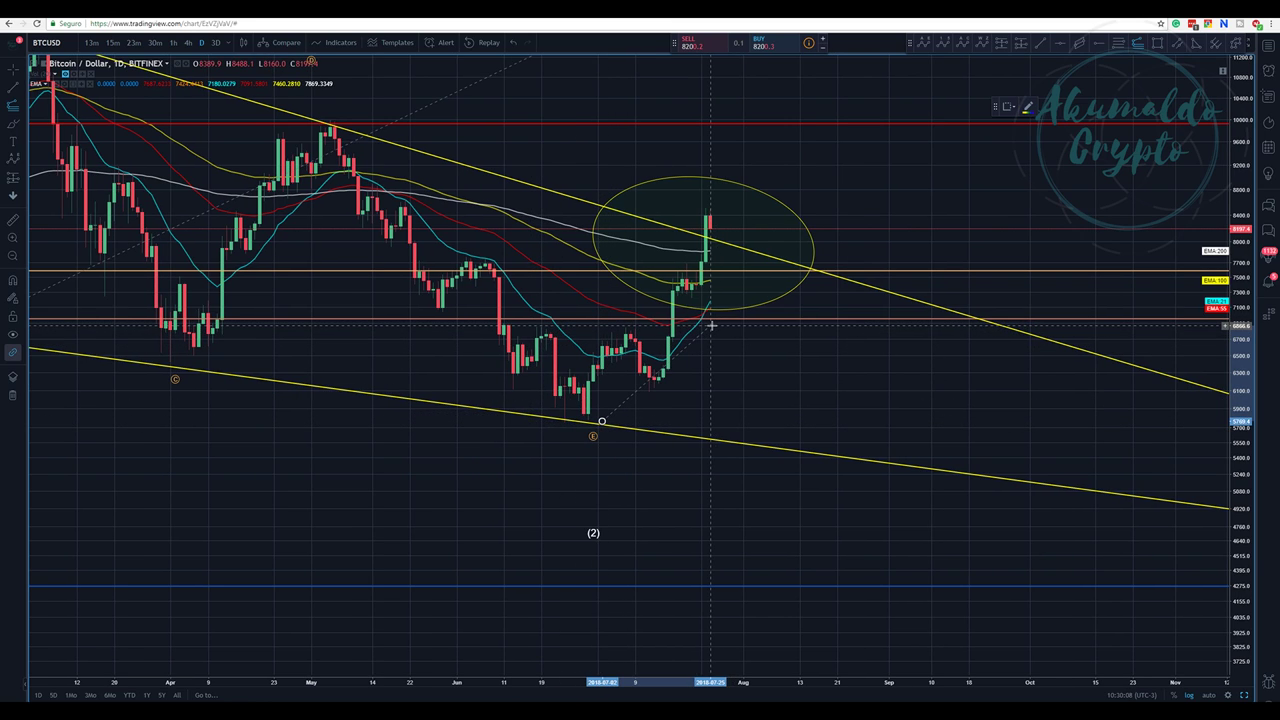
click(708, 327)
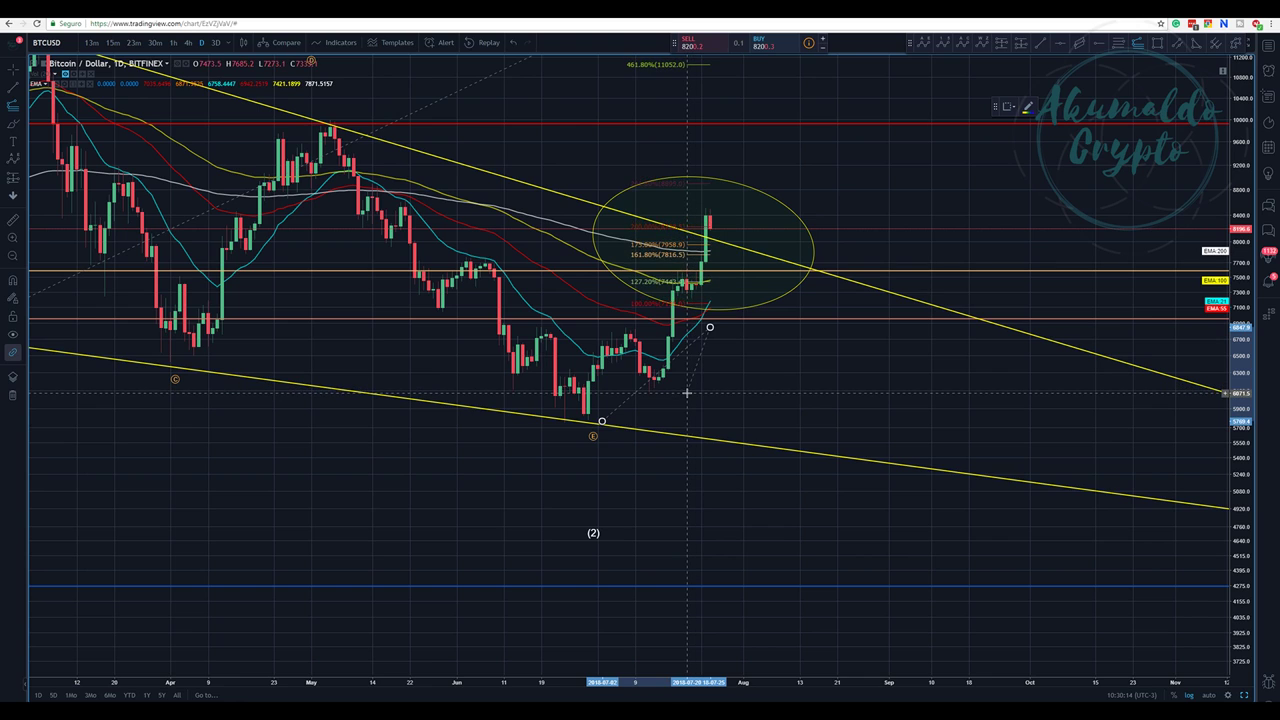
click(687, 392)
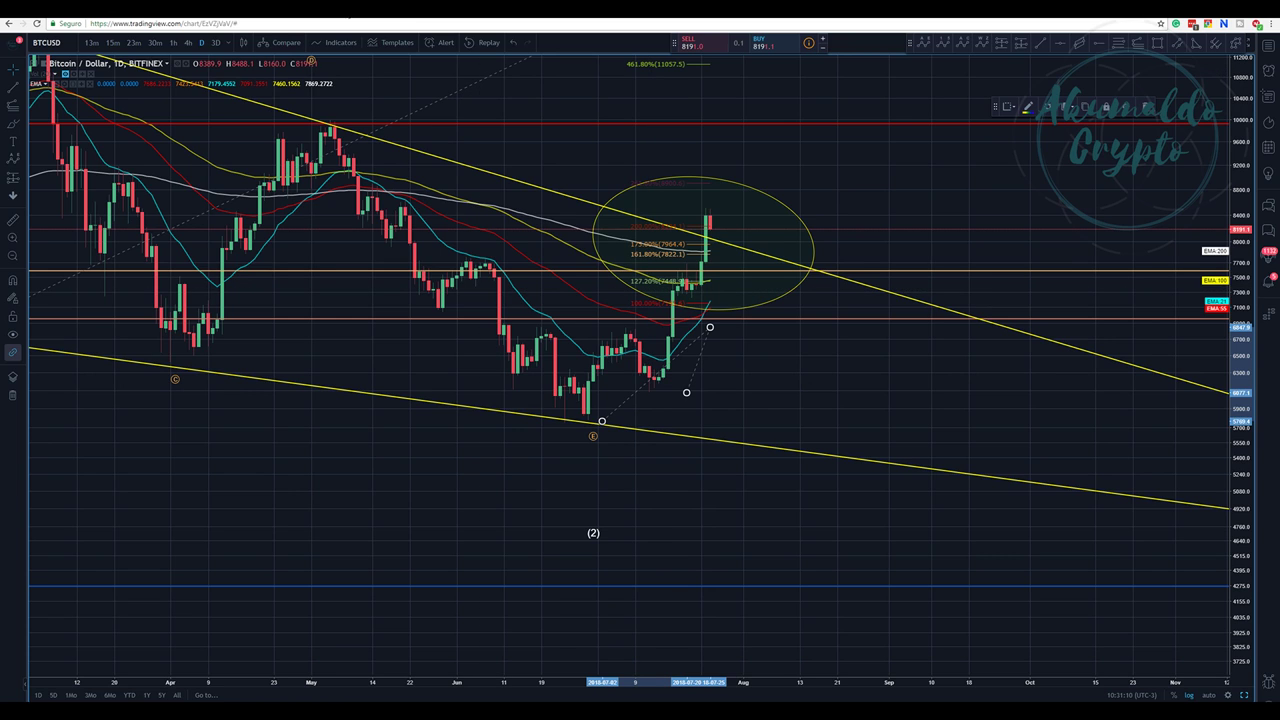
On the hourly BTCUSD chart, move the magenta wave (iv) point to the circled C high at about 7 July 2018
key(ctrl+Tab)
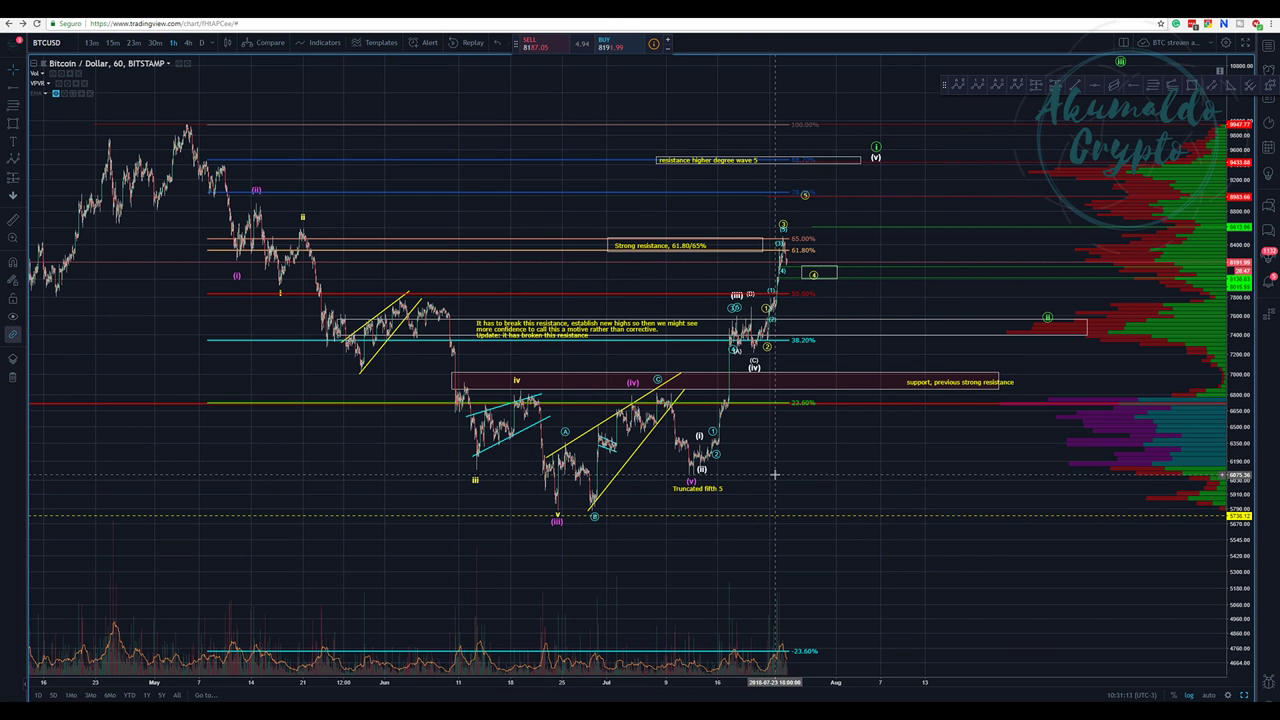
drag(774, 474, 685, 452)
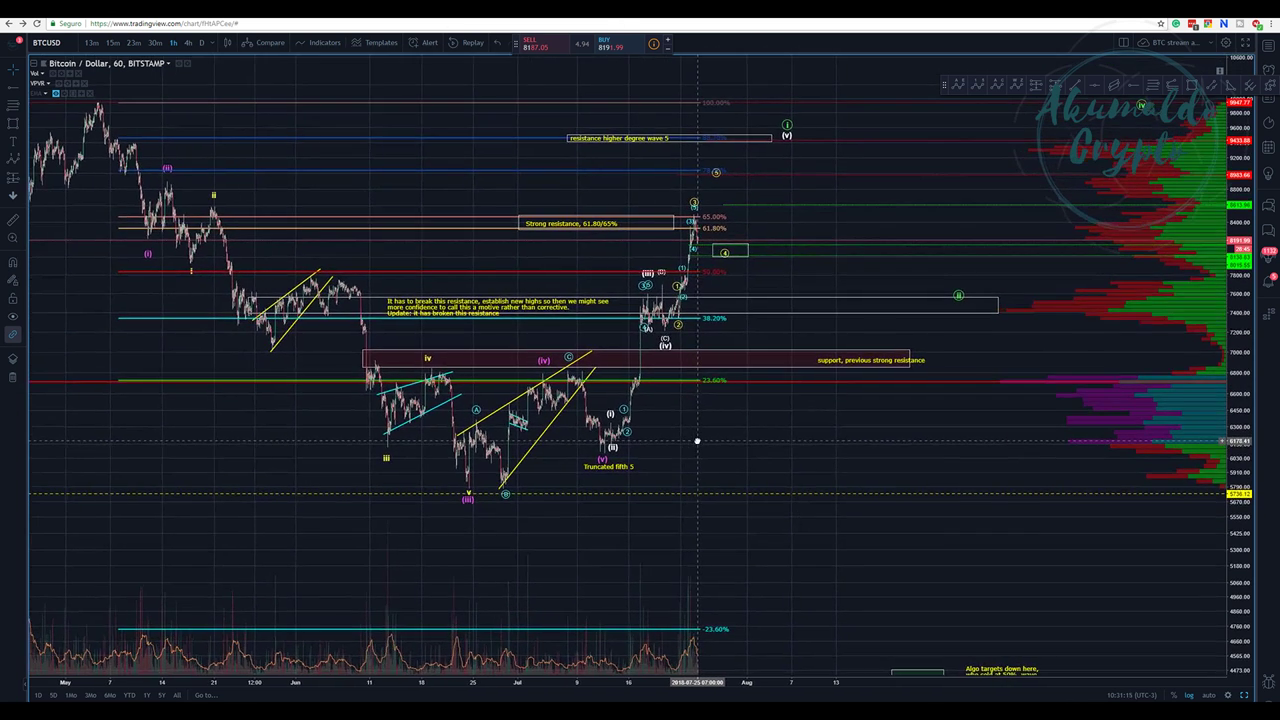
scroll(183, 249, down, 3)
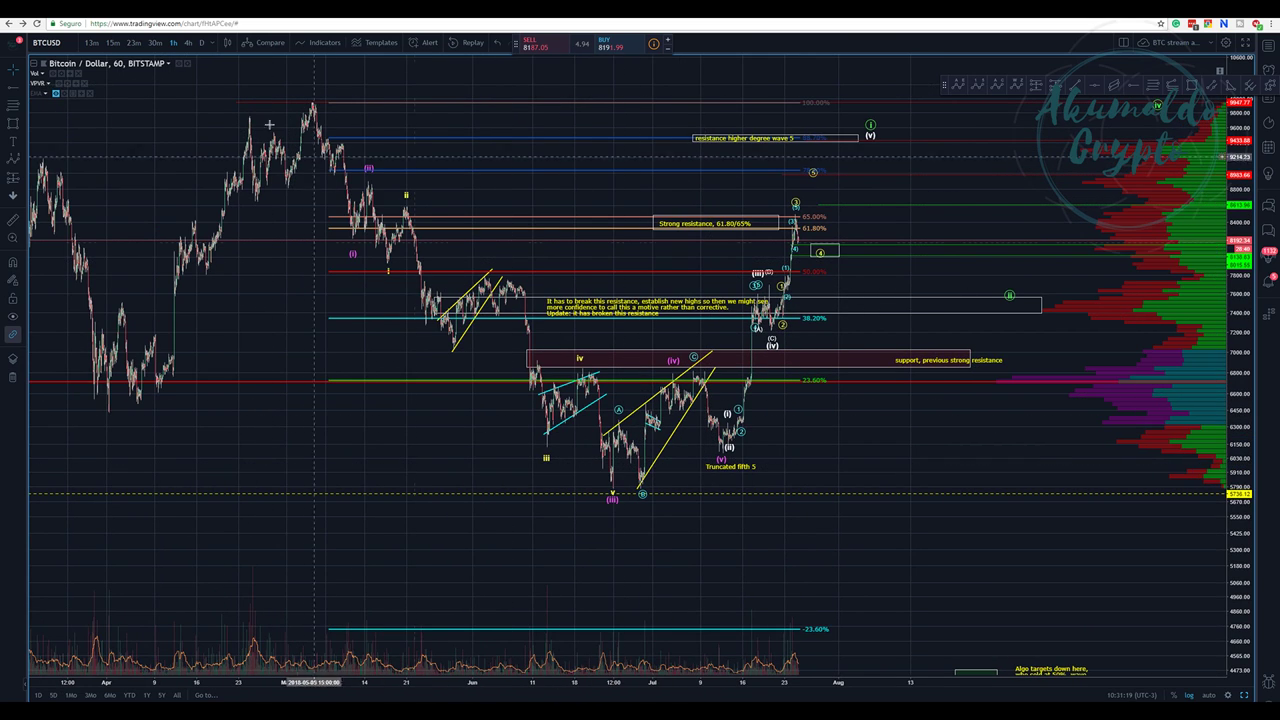
scroll(476, 340, up, 1)
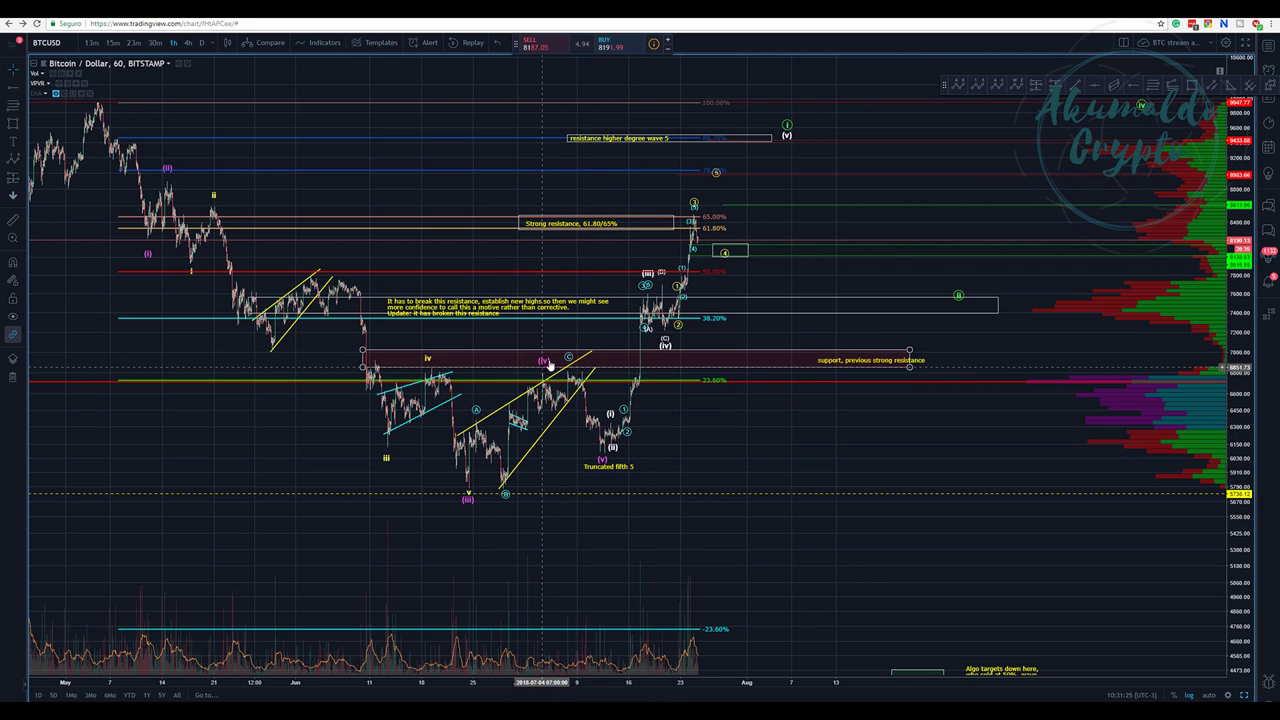
drag(543, 368, 572, 348)
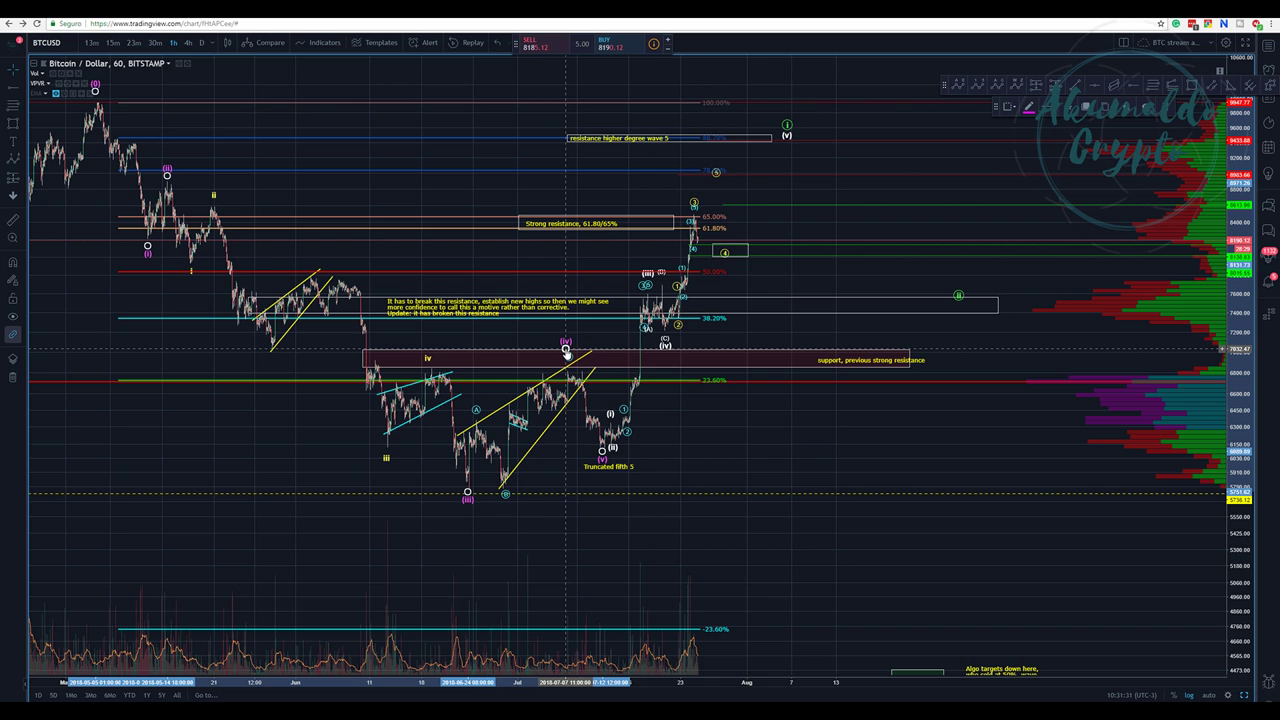
drag(572, 348, 570, 348)
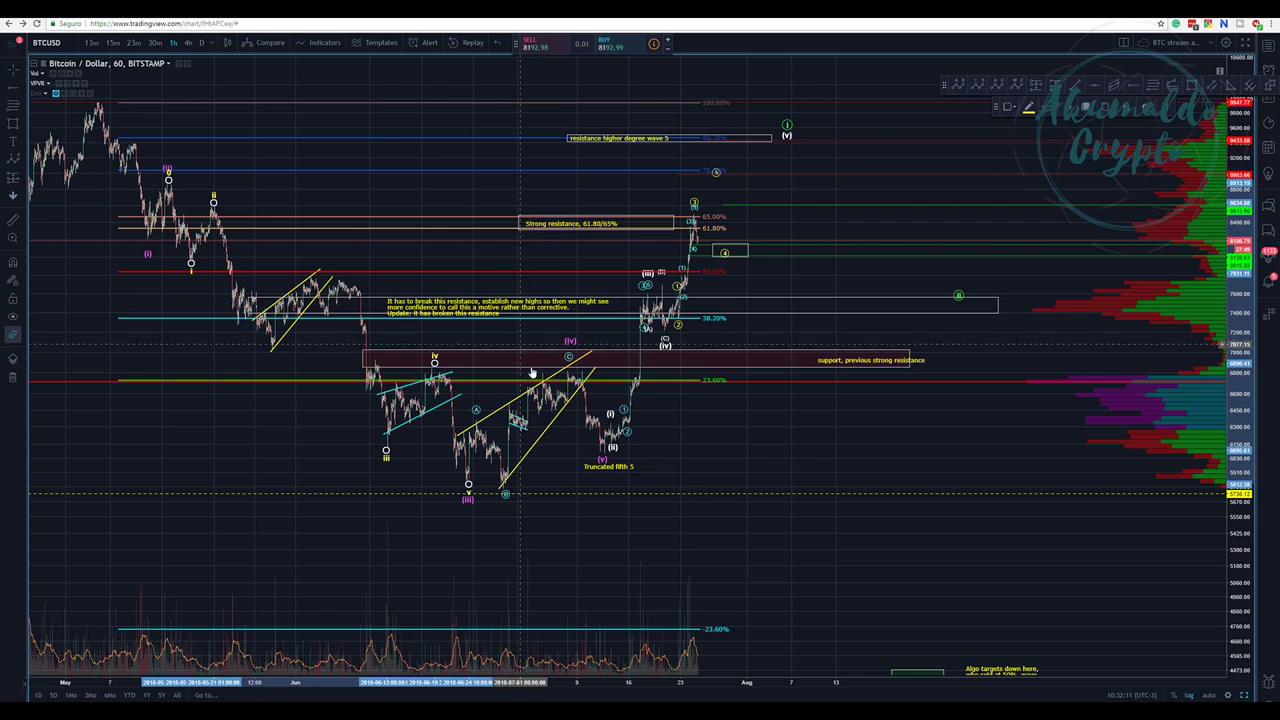
click(570, 344)
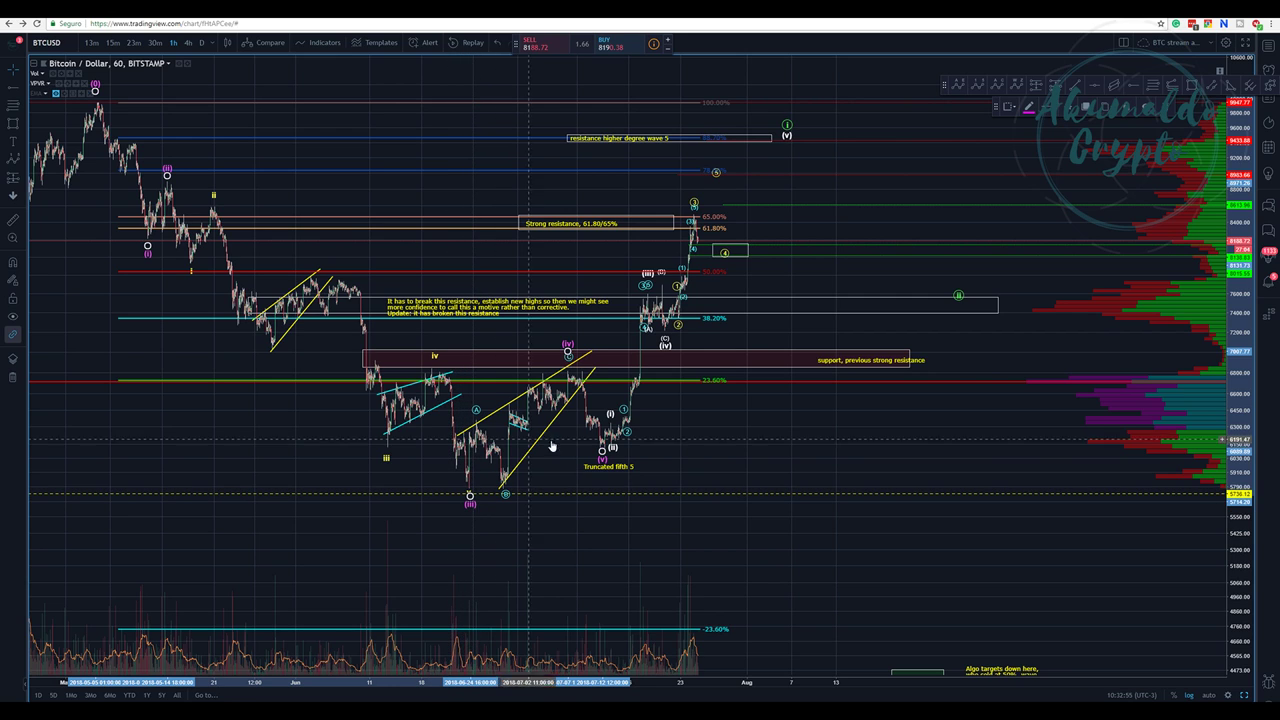
click(785, 451)
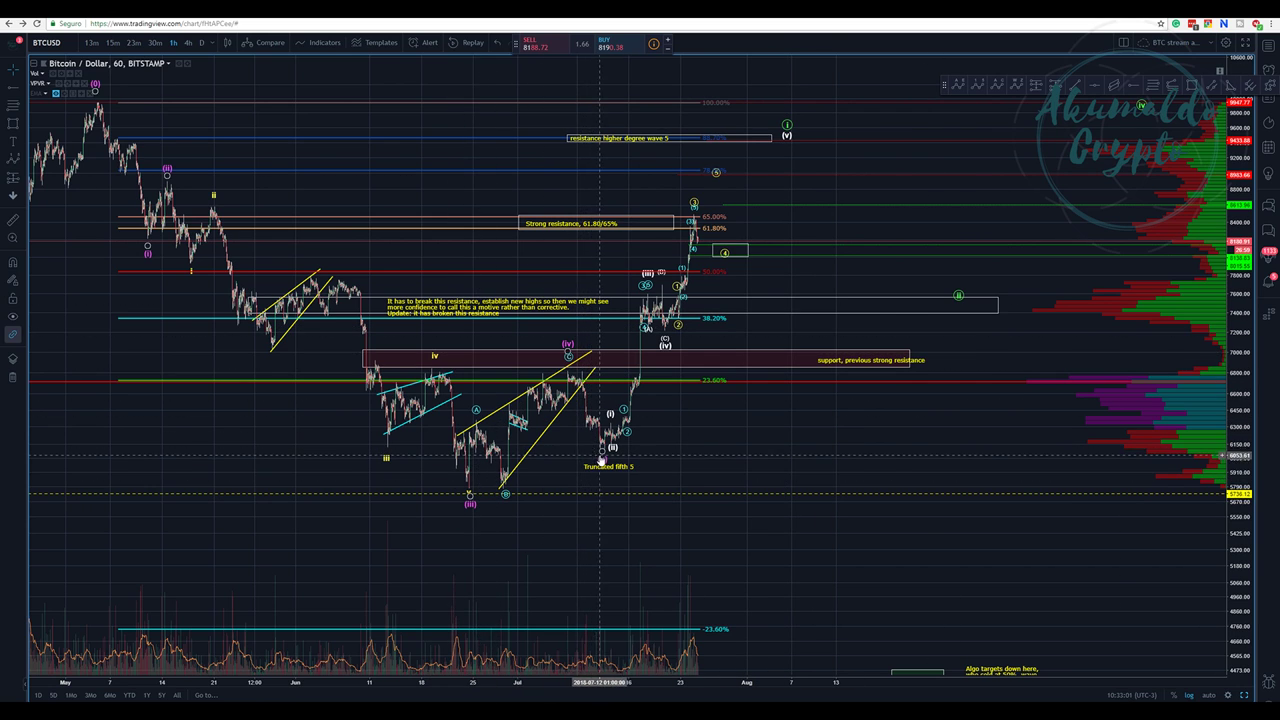
Switch to the daily BTCUSD chart and examine the wave E low and the July 2018 breakout against the Fib extension
click(534, 14)
key(ctrl+Tab)
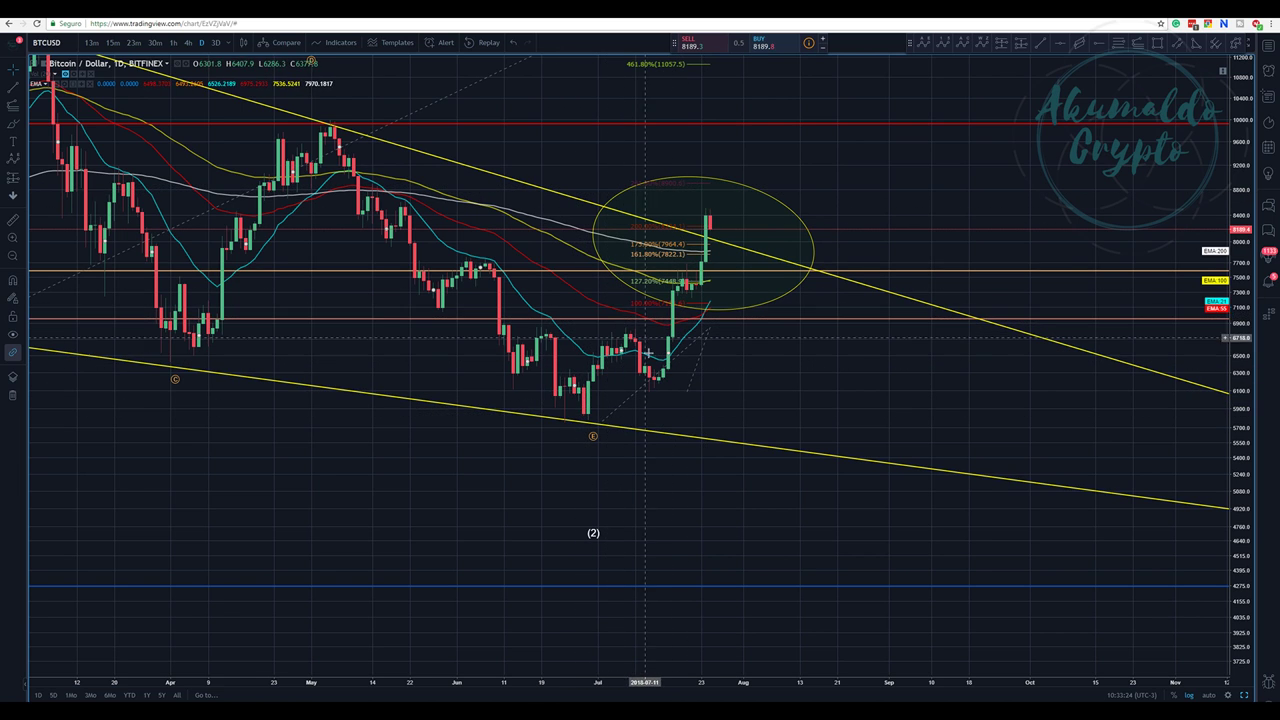
drag(787, 137, 749, 171)
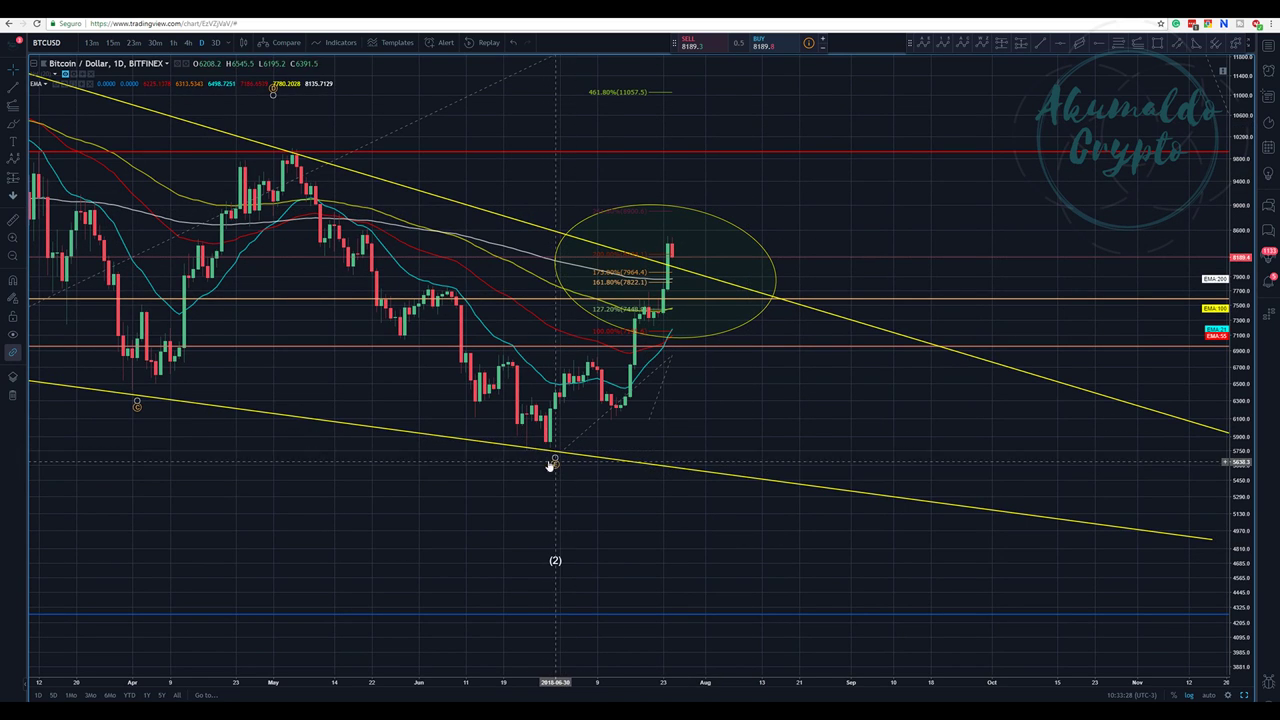
drag(474, 471, 537, 463)
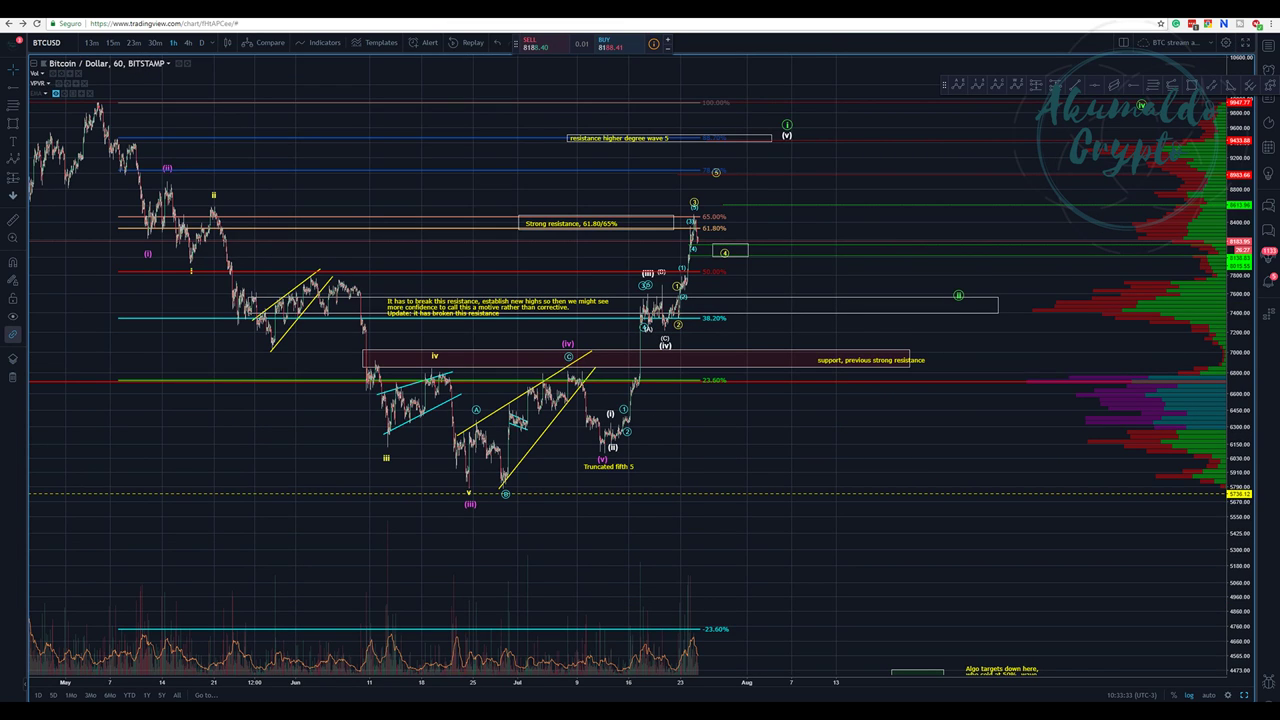
On the hourly chart, shift the "resistance higher degree wave 5" box to span about 30 June to 28 July and nudge the broken-resistance note up slightly
drag(834, 428, 652, 420)
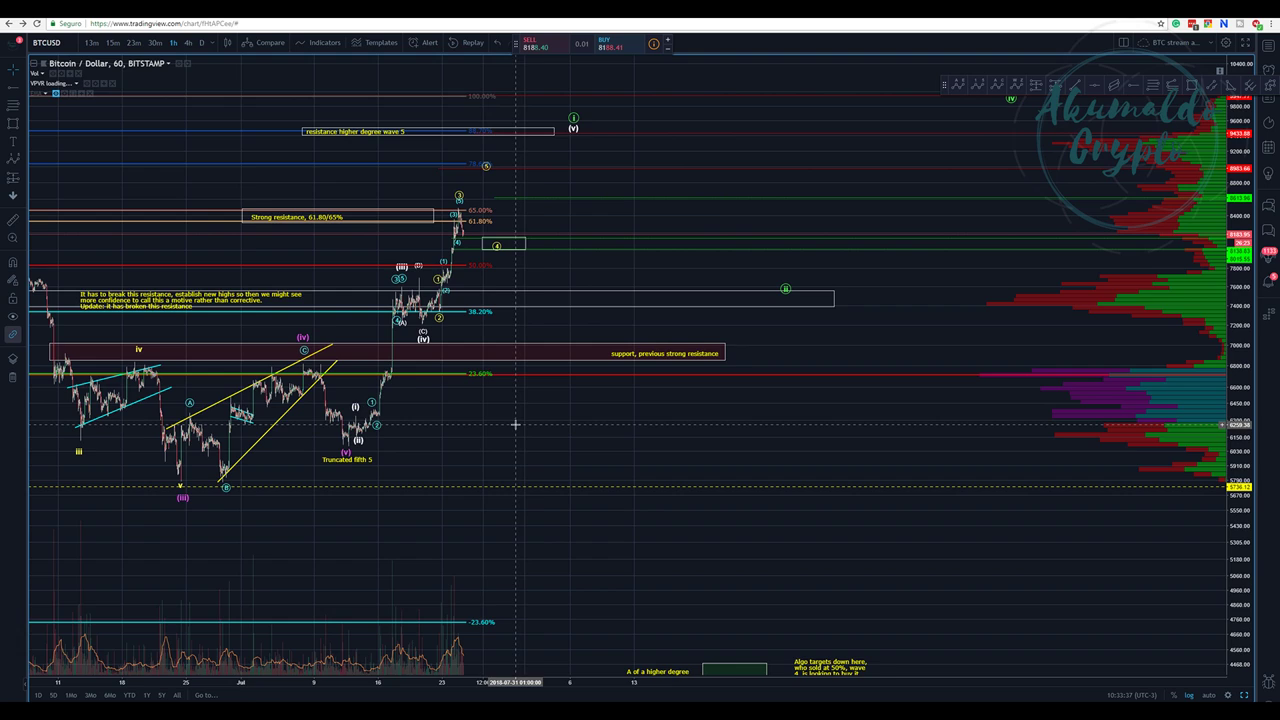
scroll(511, 423, up, 2)
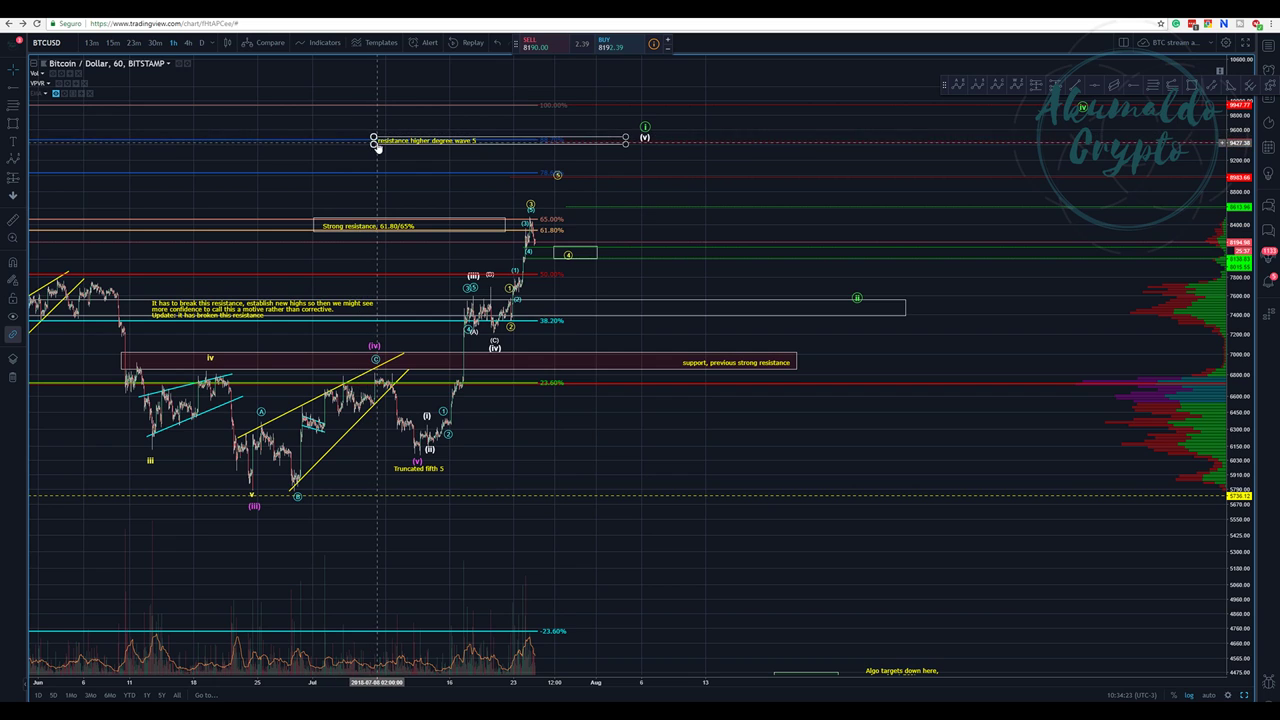
drag(522, 143, 464, 143)
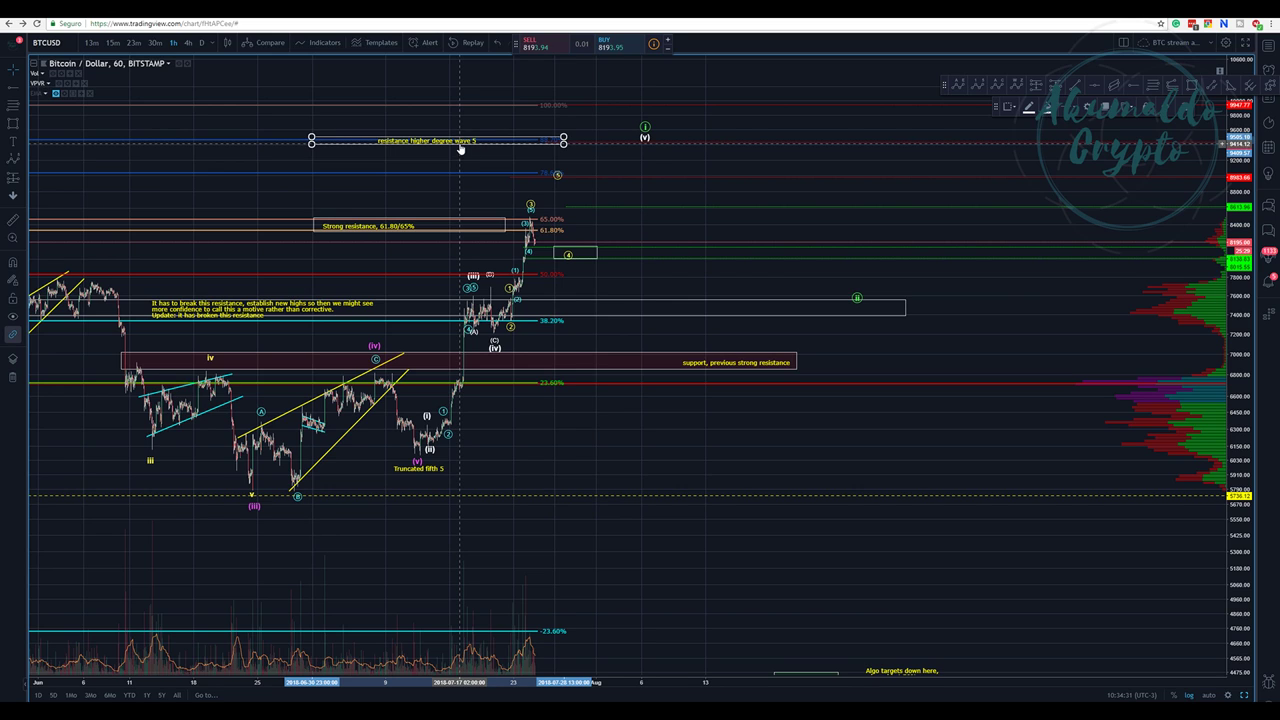
drag(239, 313, 238, 308)
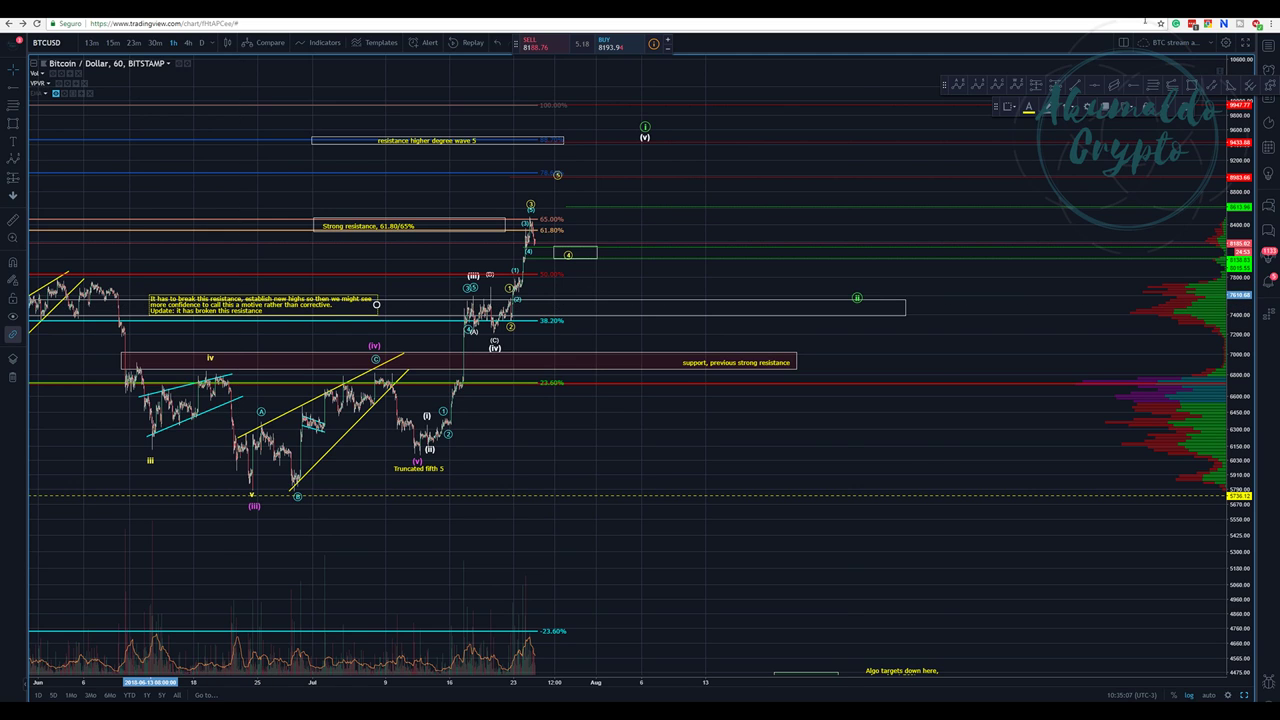
Show the EMA indicator on the hourly chart and reduce the line thickness of its 200 EMA
click(57, 94)
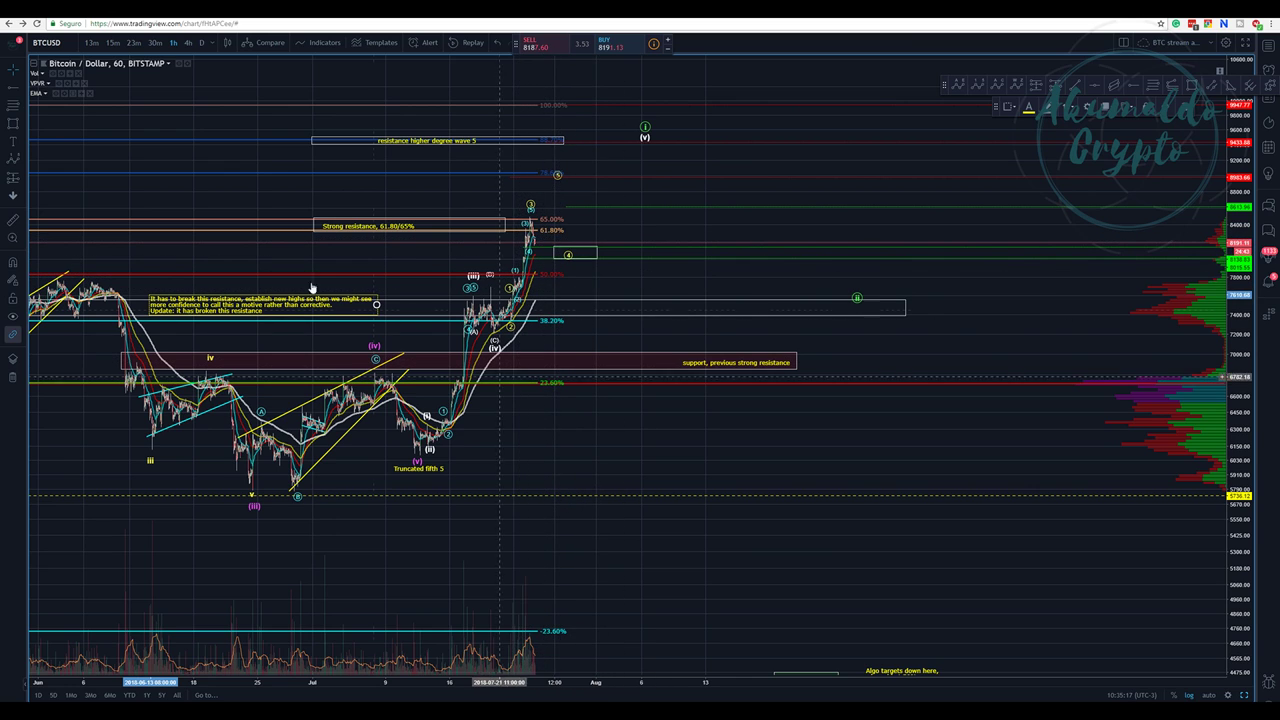
click(64, 93)
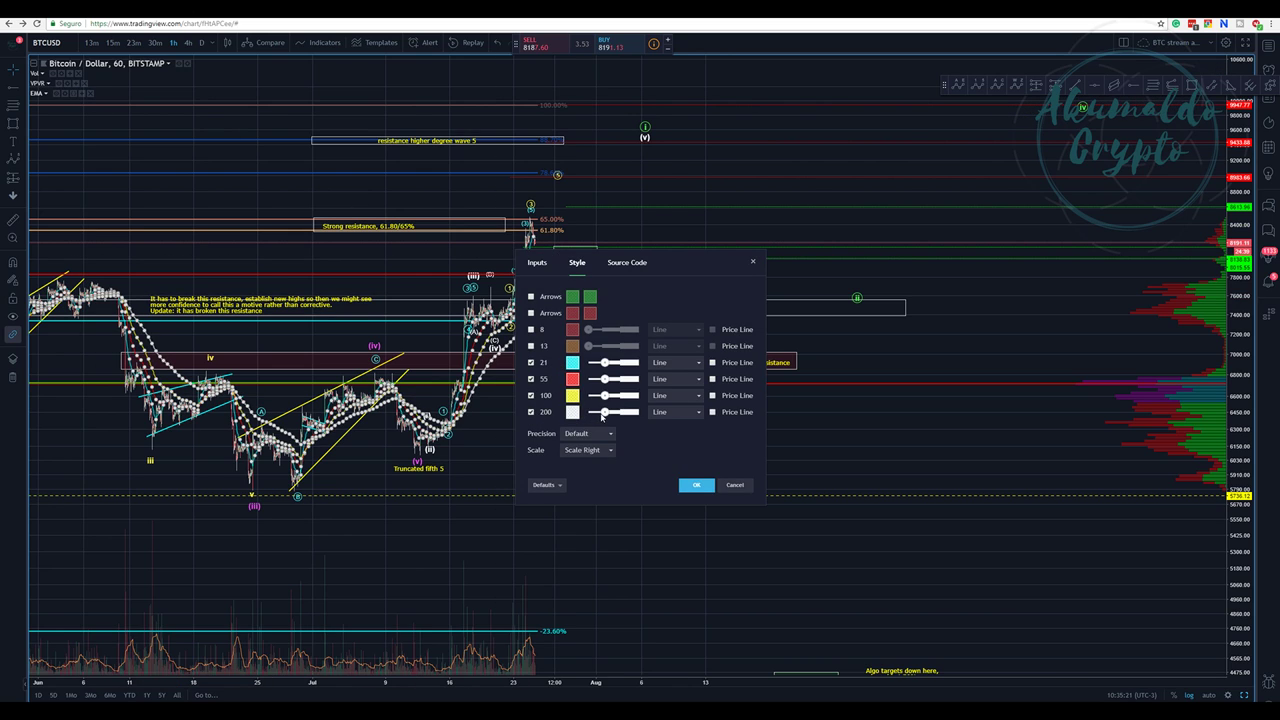
click(694, 484)
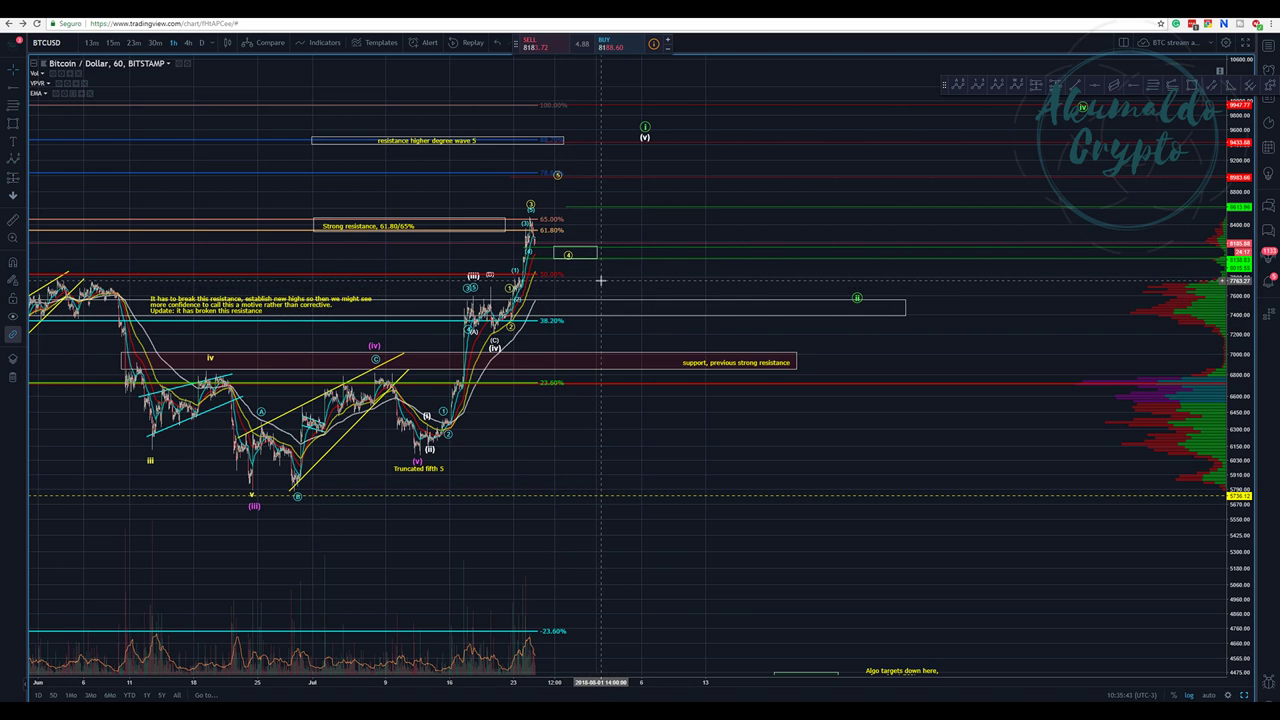
Move the white wave (iii) point up to the 24 July high and remove the yellow circled five-wave count
scroll(577, 283, right, 2)
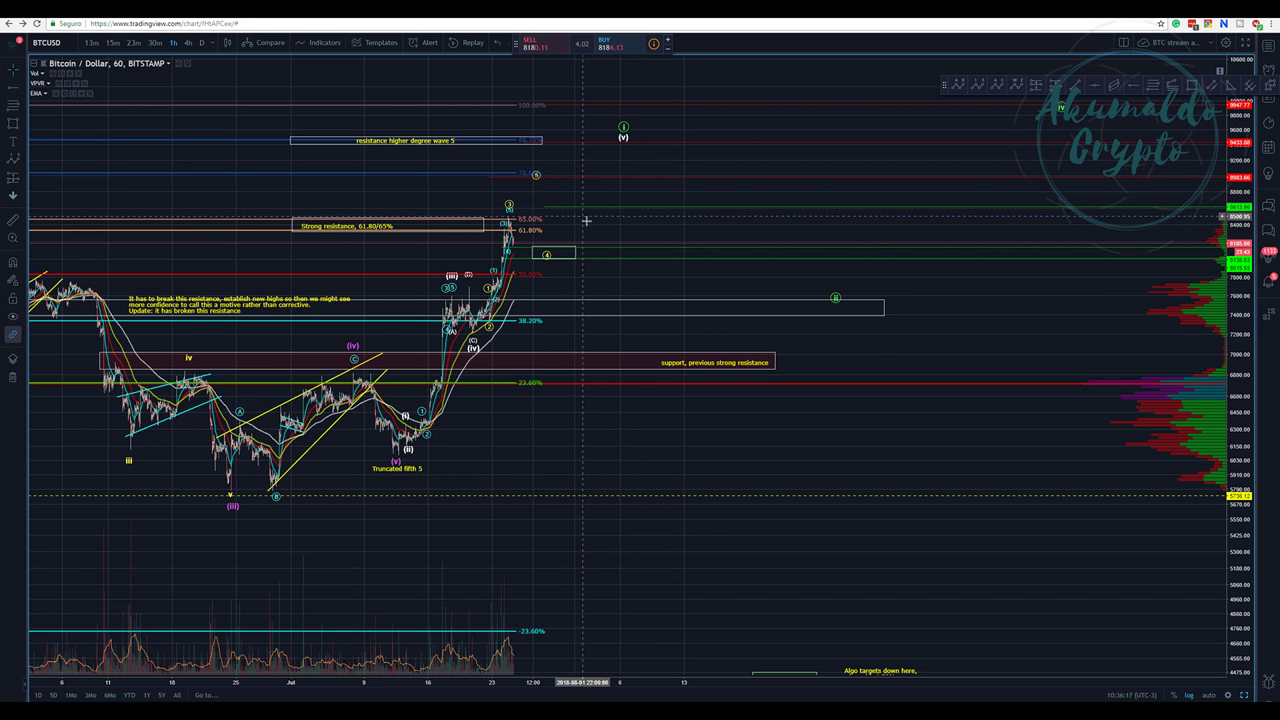
scroll(605, 200, down, 2)
scroll(601, 231, down, 2)
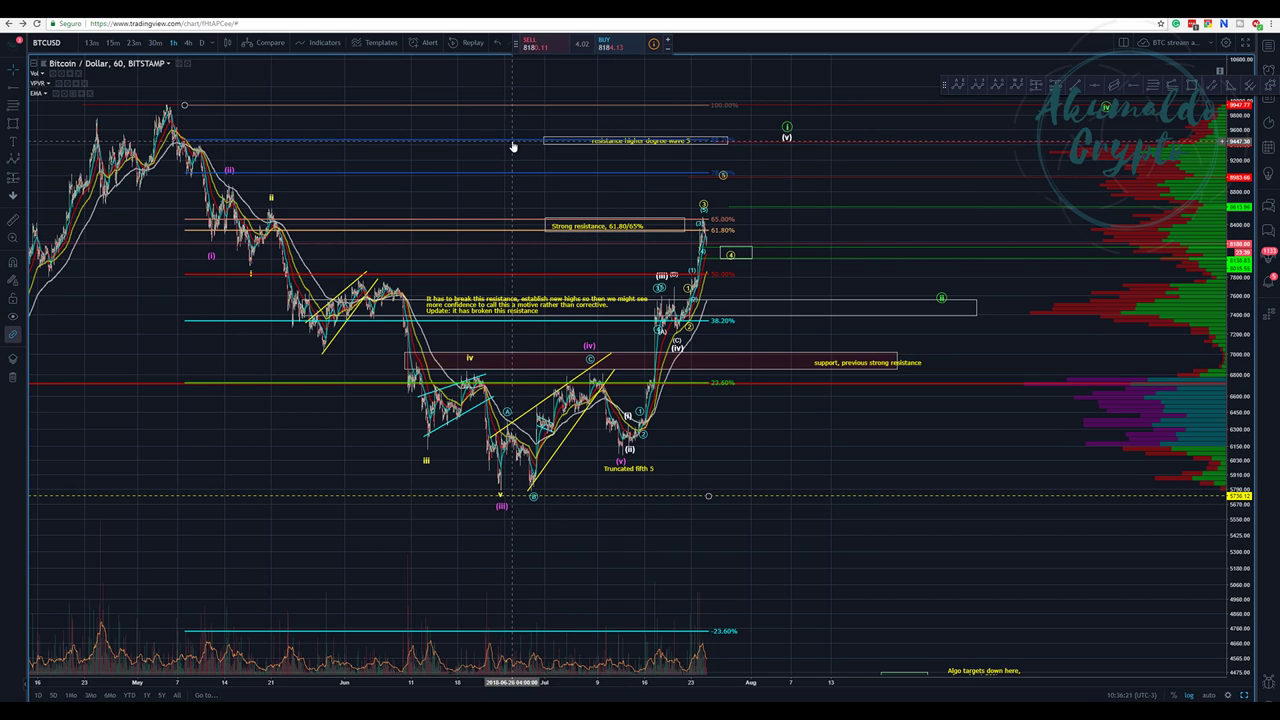
click(503, 104)
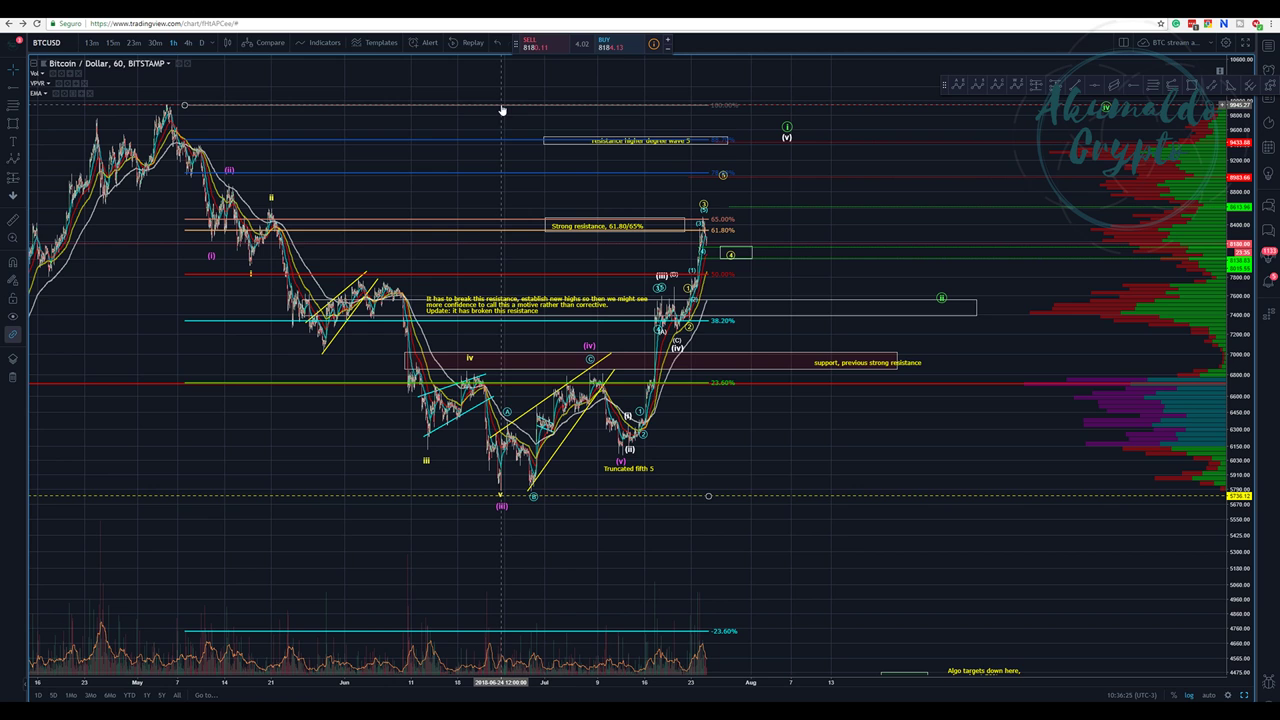
drag(820, 428, 707, 434)
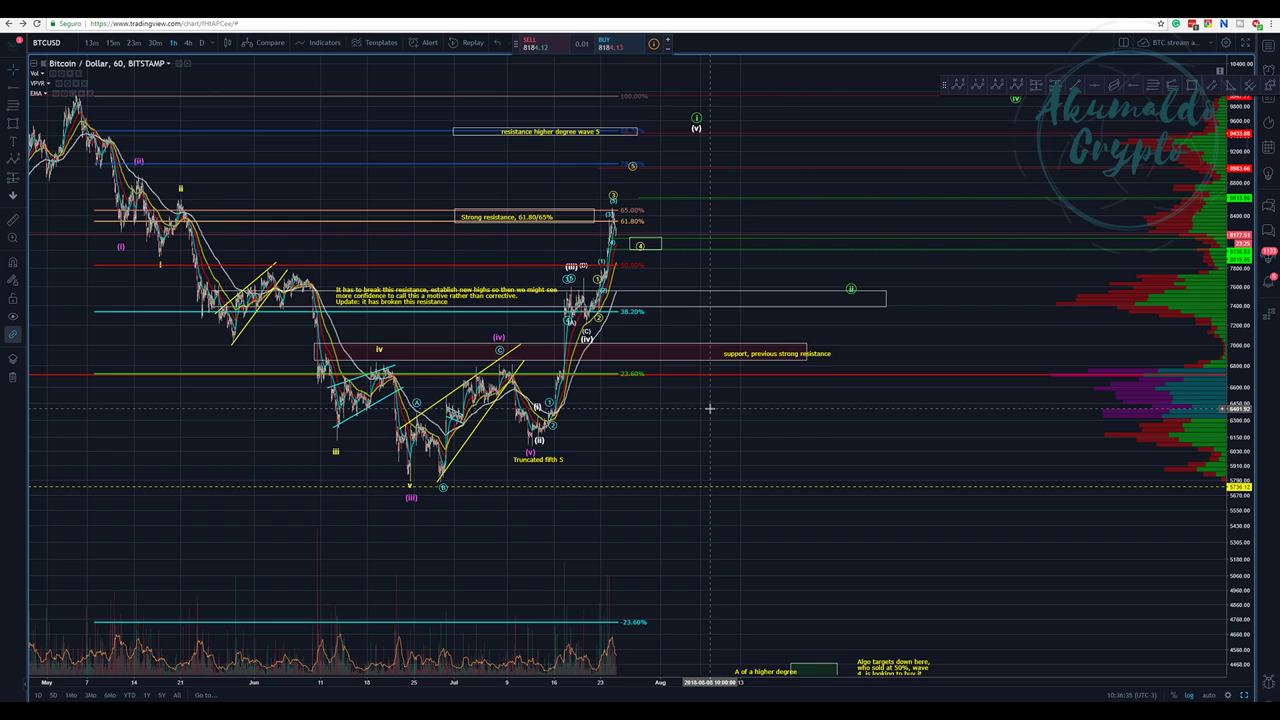
scroll(755, 345, up, 2)
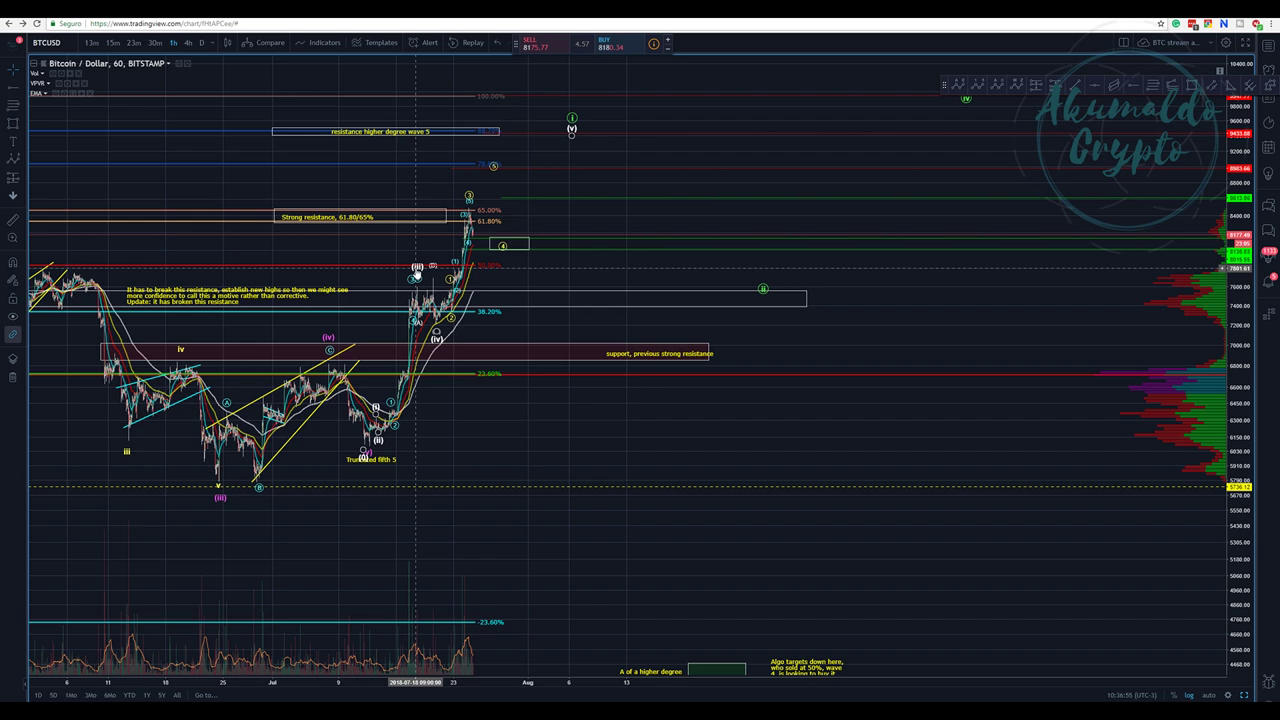
drag(417, 270, 469, 191)
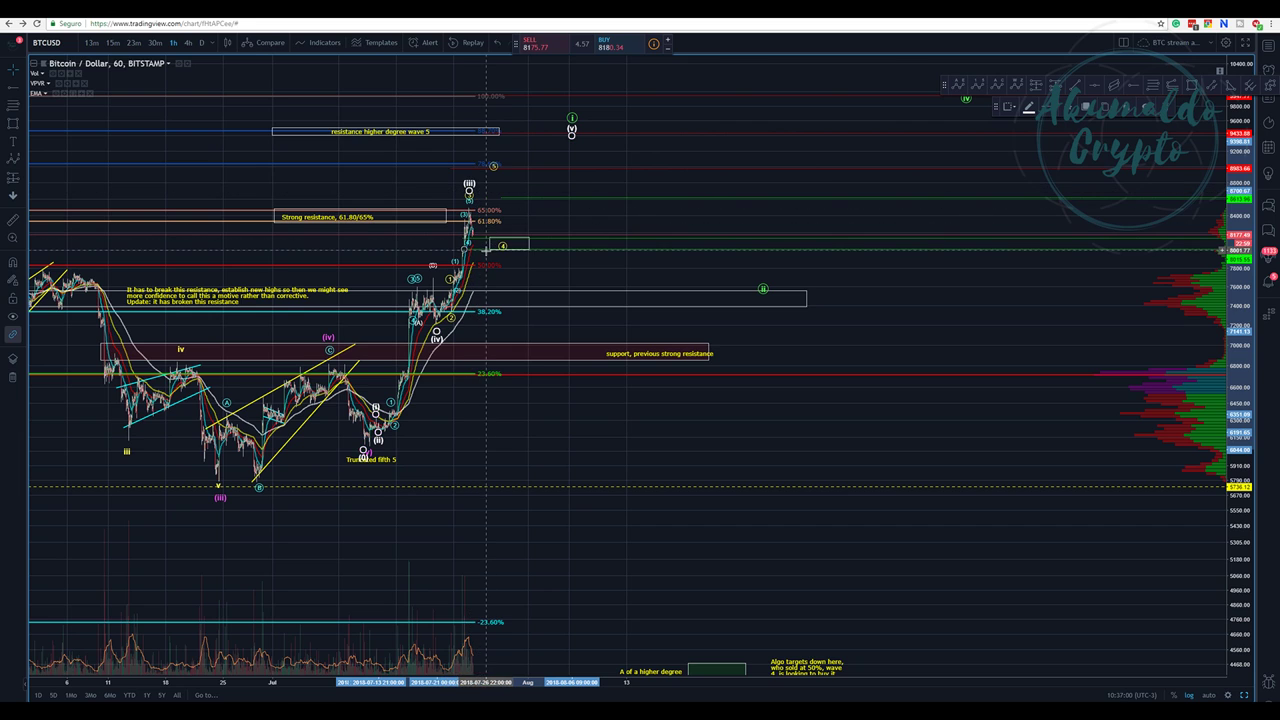
right_click(469, 200)
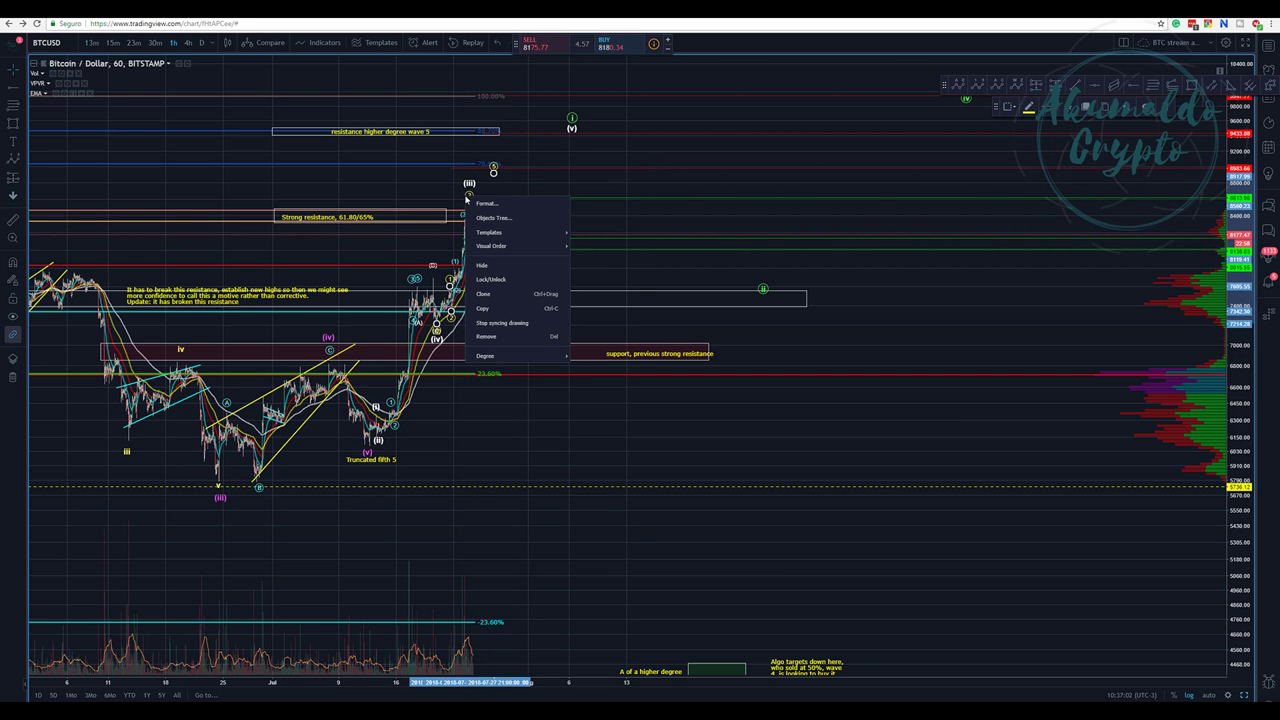
click(496, 339)
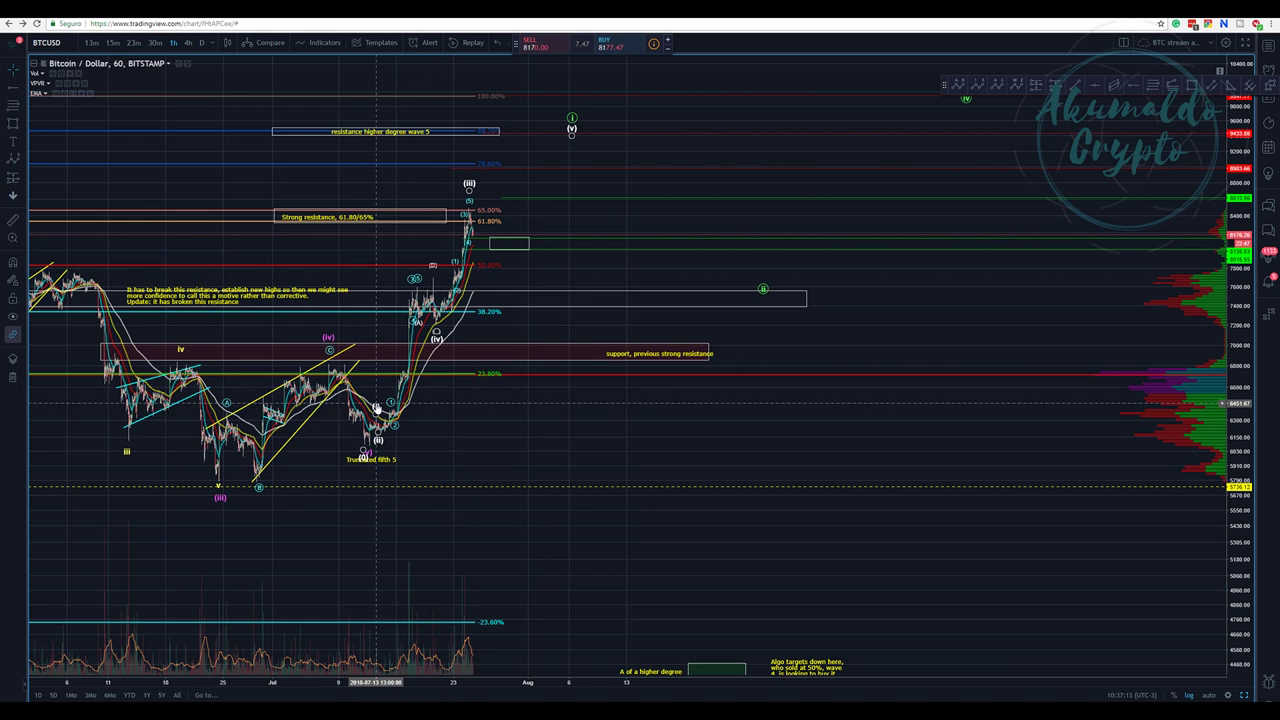
Move white wave (i) to the 18 July peak, (ii) to the 20 July low near 7,225, and (iv) into the white box near 8,126
click(397, 316)
drag(388, 347, 415, 273)
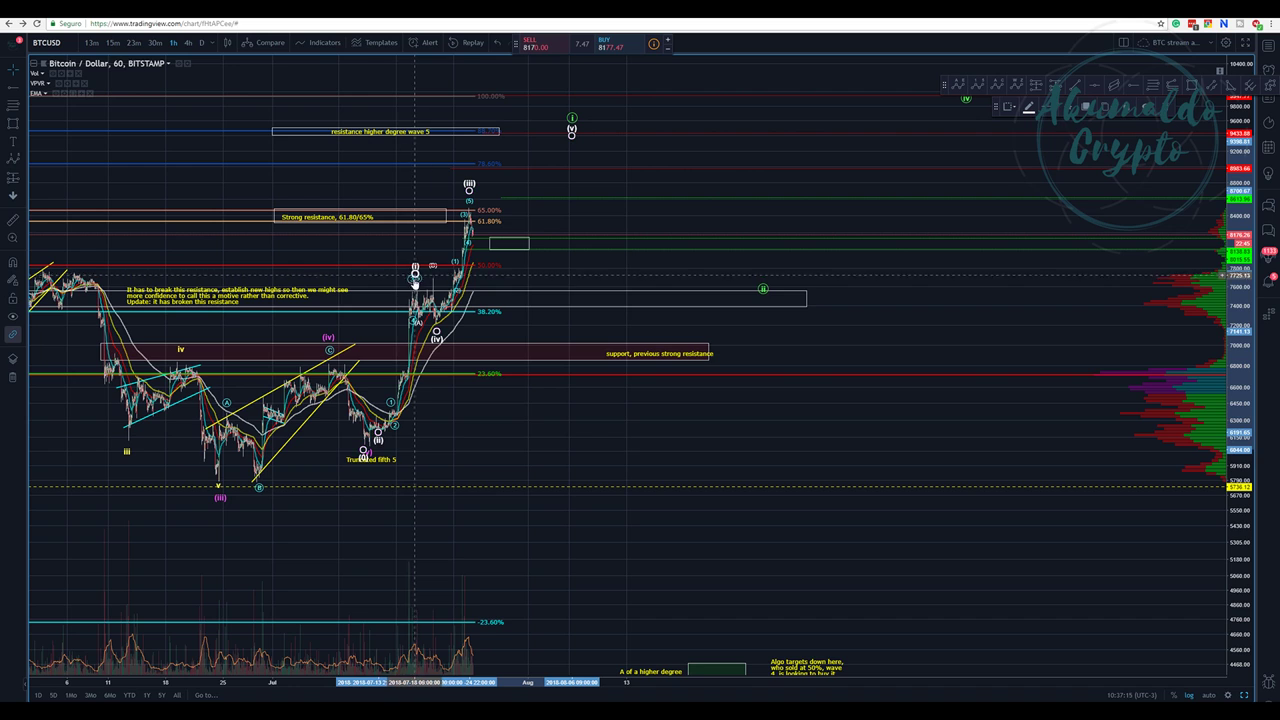
drag(375, 452, 427, 357)
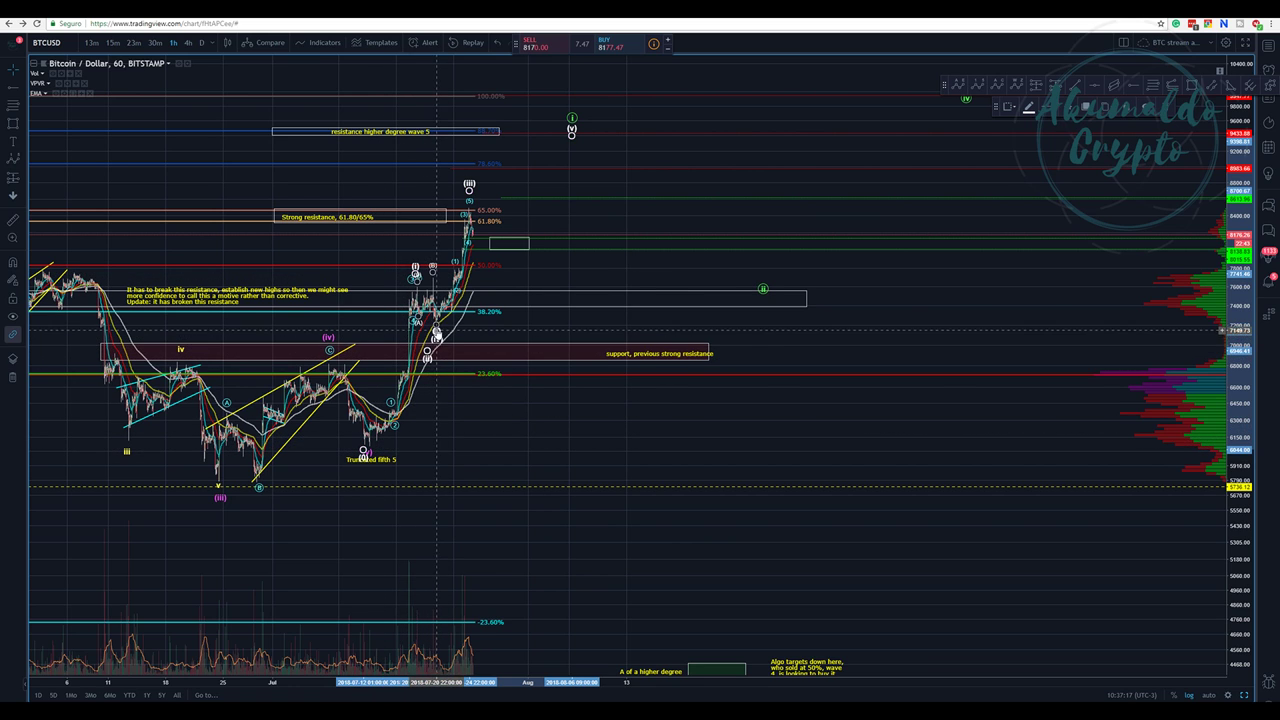
drag(506, 313, 508, 242)
drag(412, 384, 436, 320)
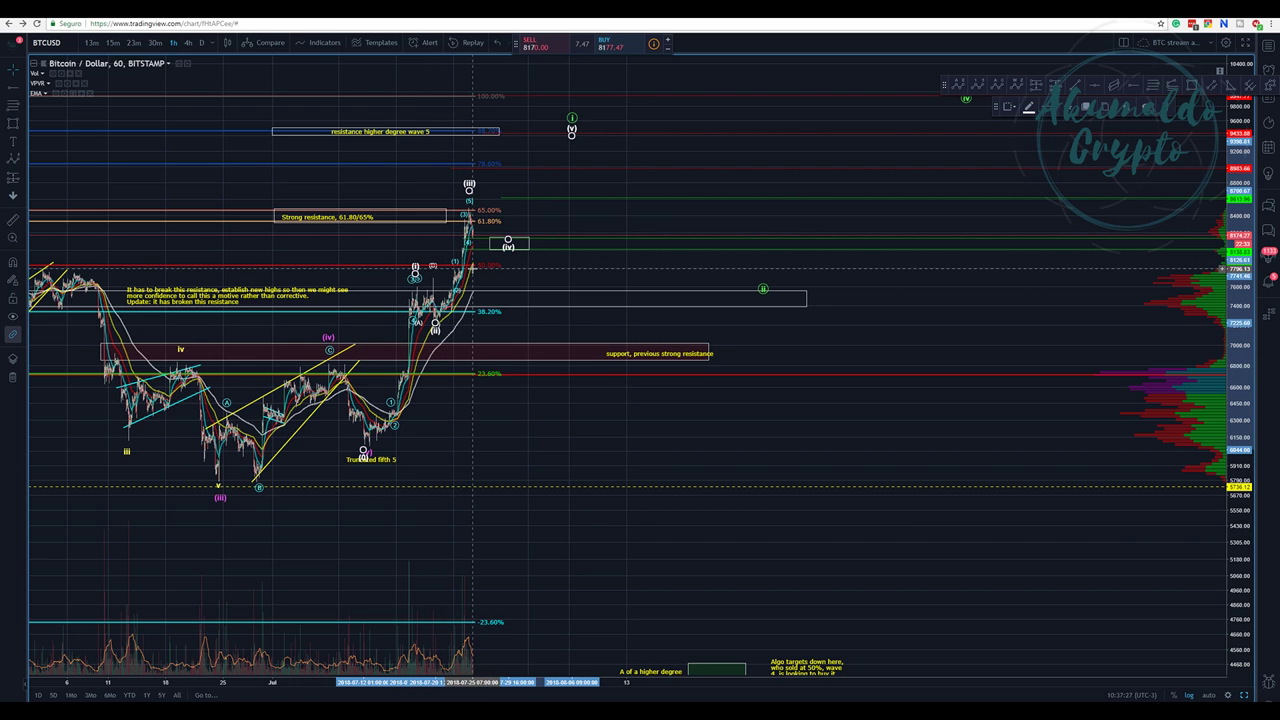
click(422, 436)
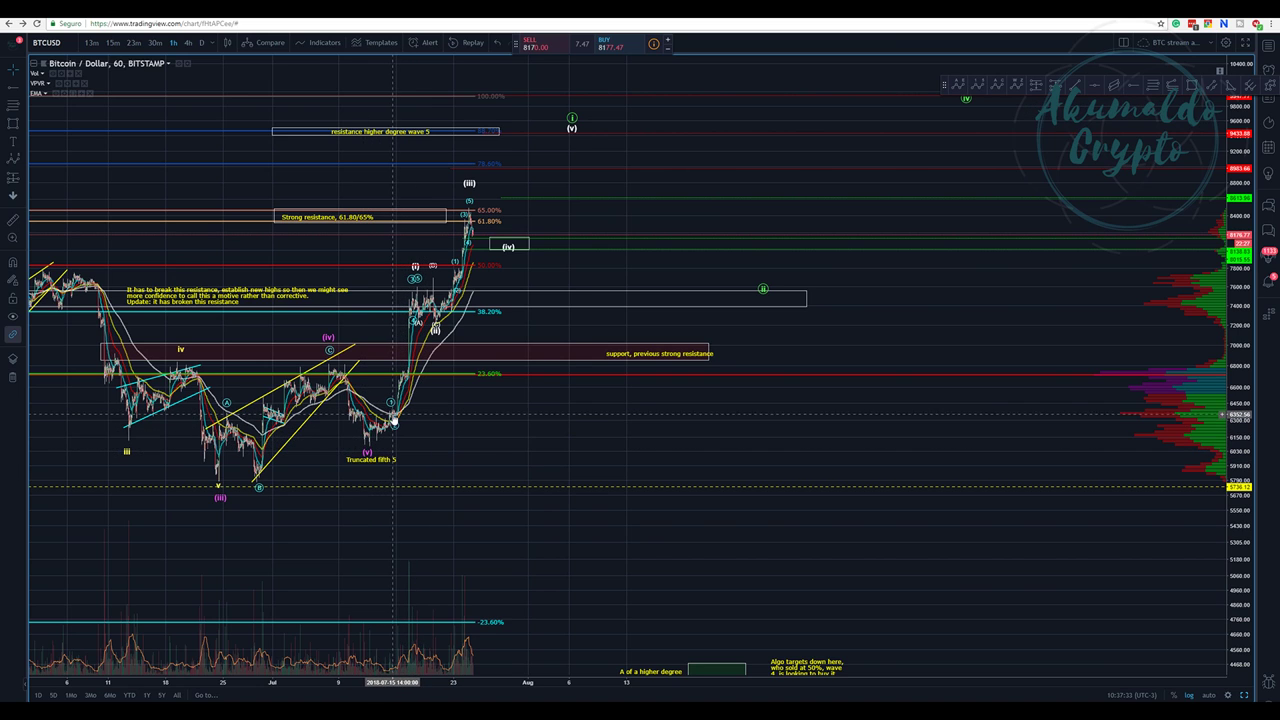
Shift the cyan circled five-wave count slightly lower and nudge its wave 3 point down beside wave 5
click(395, 399)
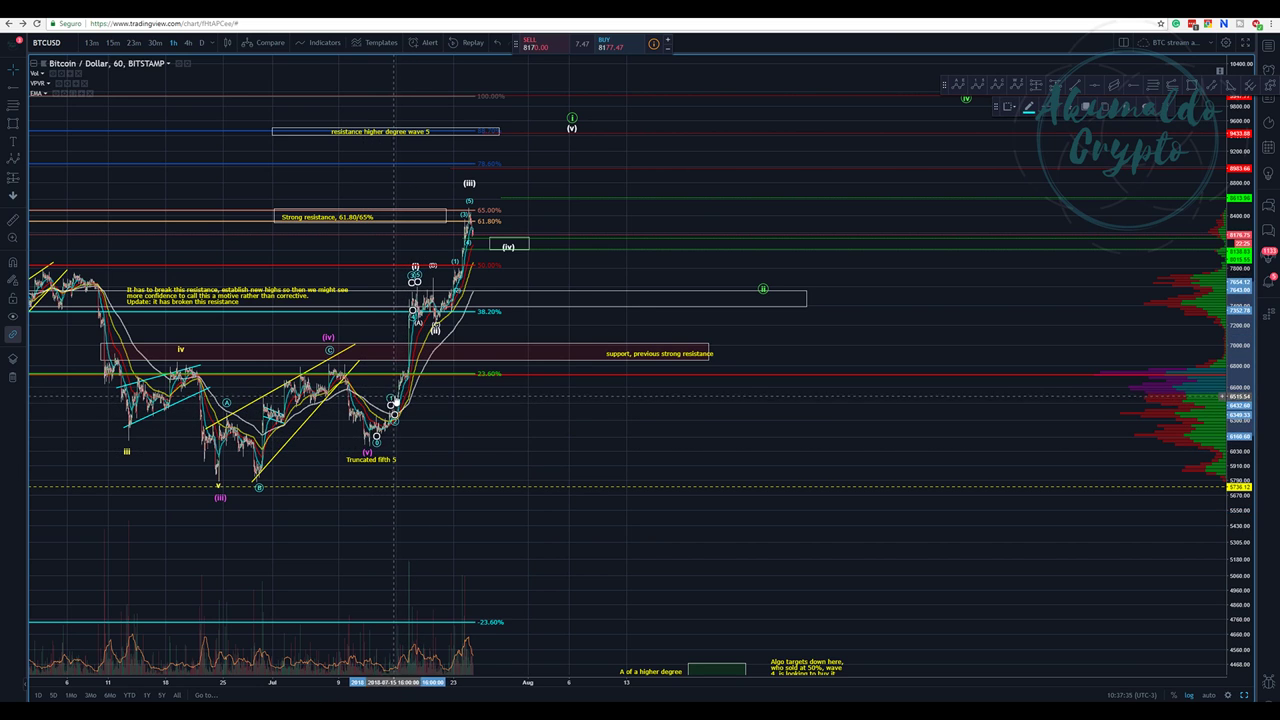
drag(395, 399, 398, 404)
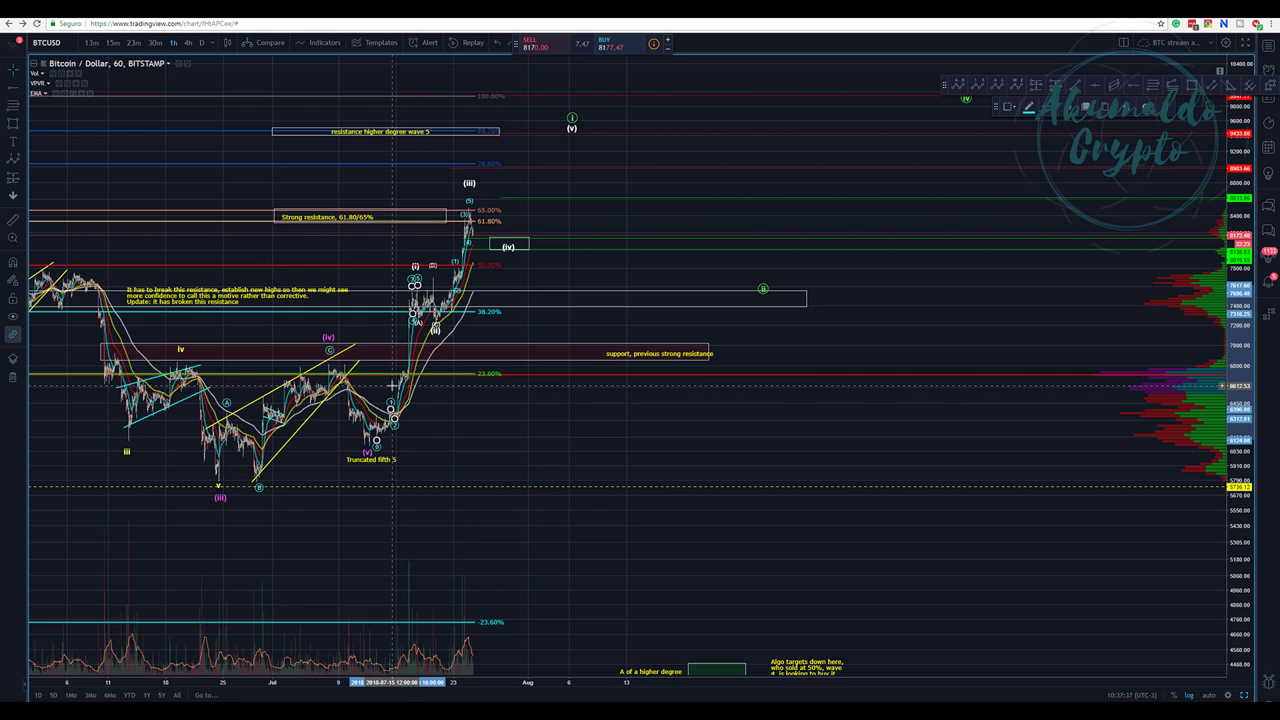
click(462, 406)
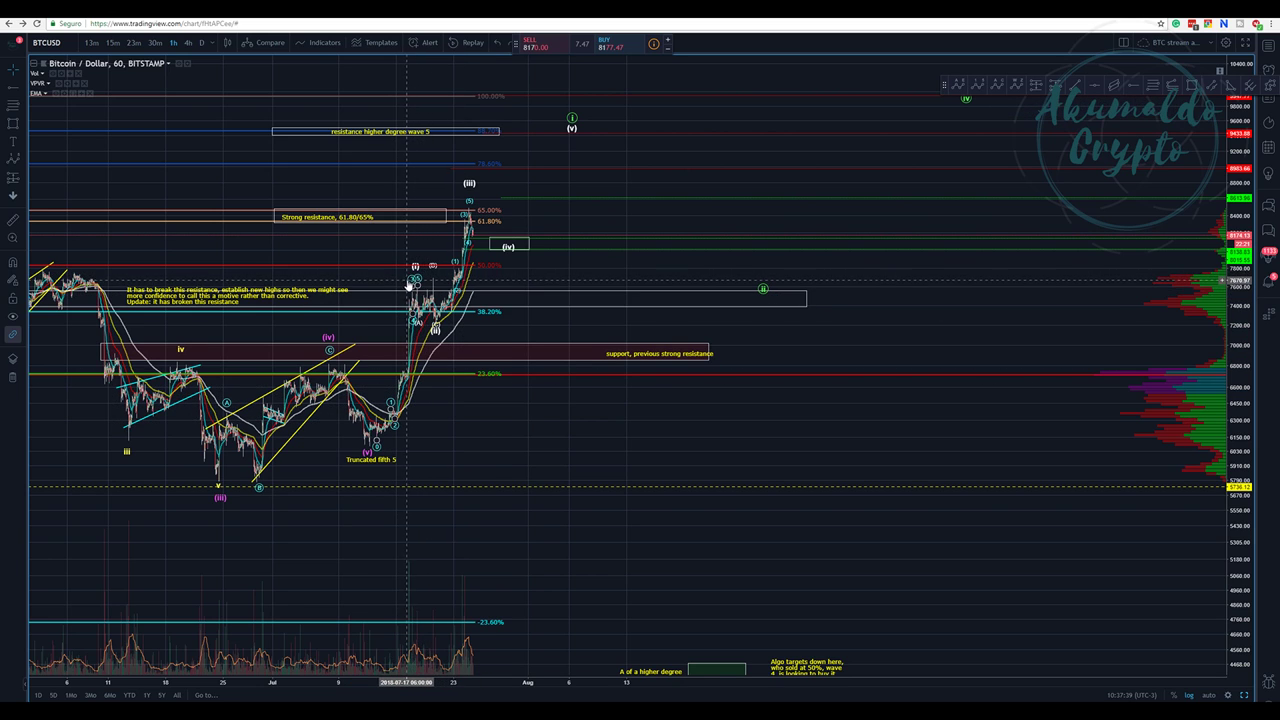
click(410, 286)
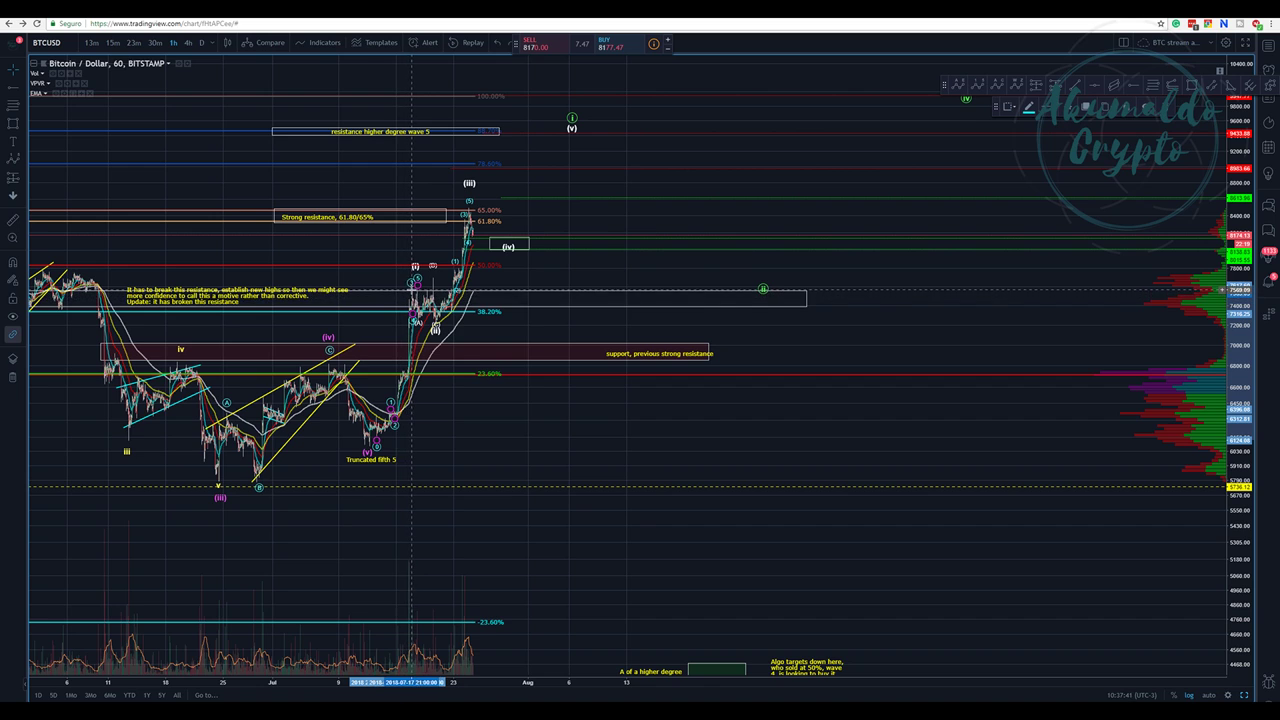
Fine-tune the white wave count by nudging (i) left, (ii) below its low, (iii) down to about 8,609, and (iv) up to about 8,178
drag(415, 268, 412, 273)
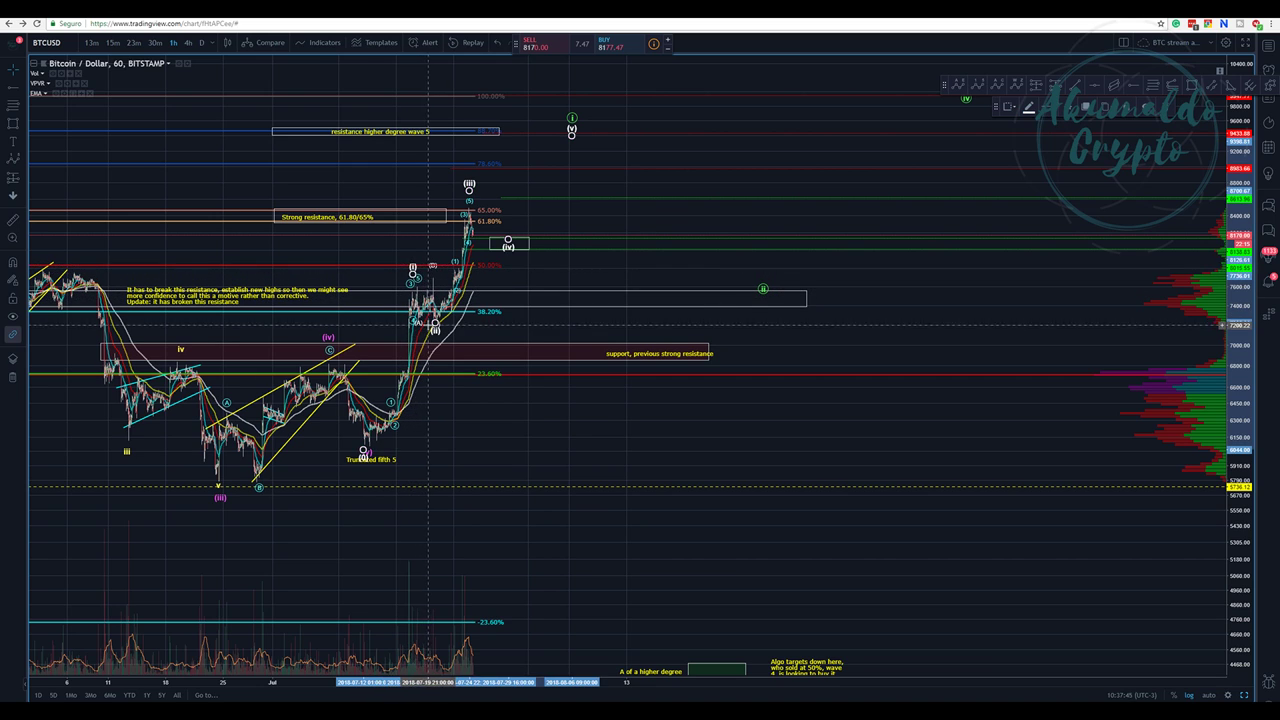
click(435, 318)
click(435, 322)
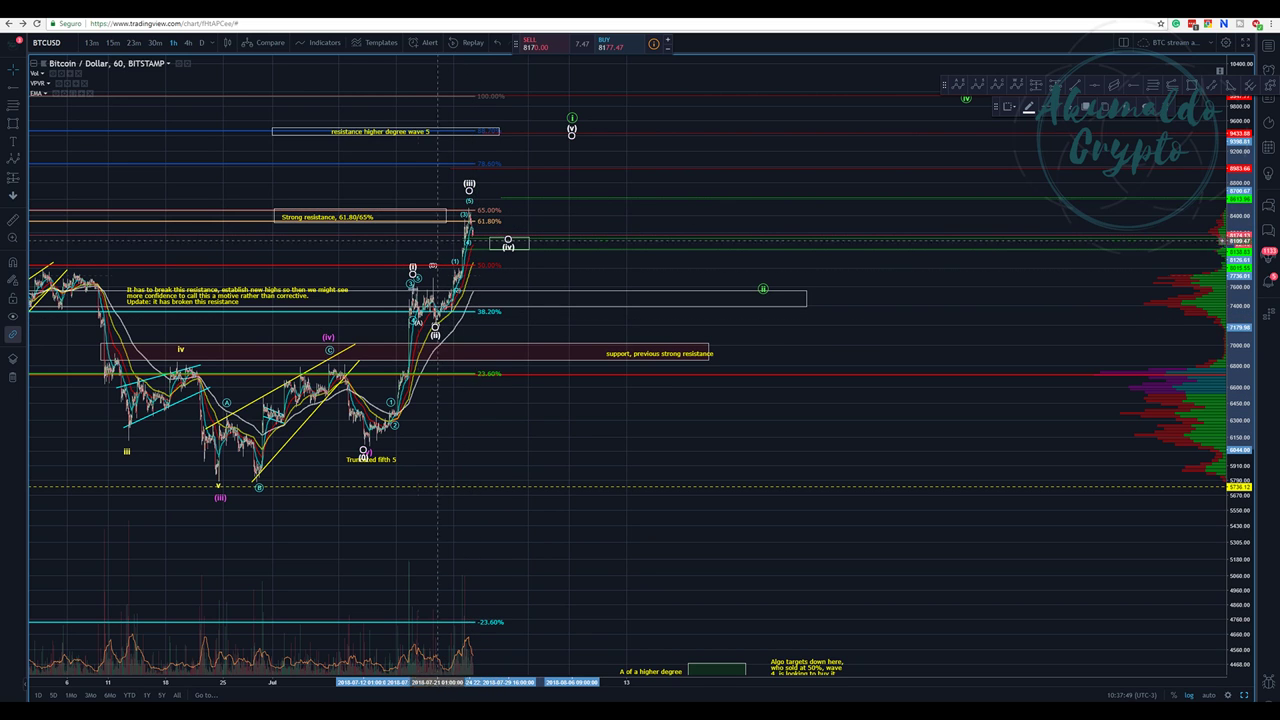
drag(471, 190, 471, 197)
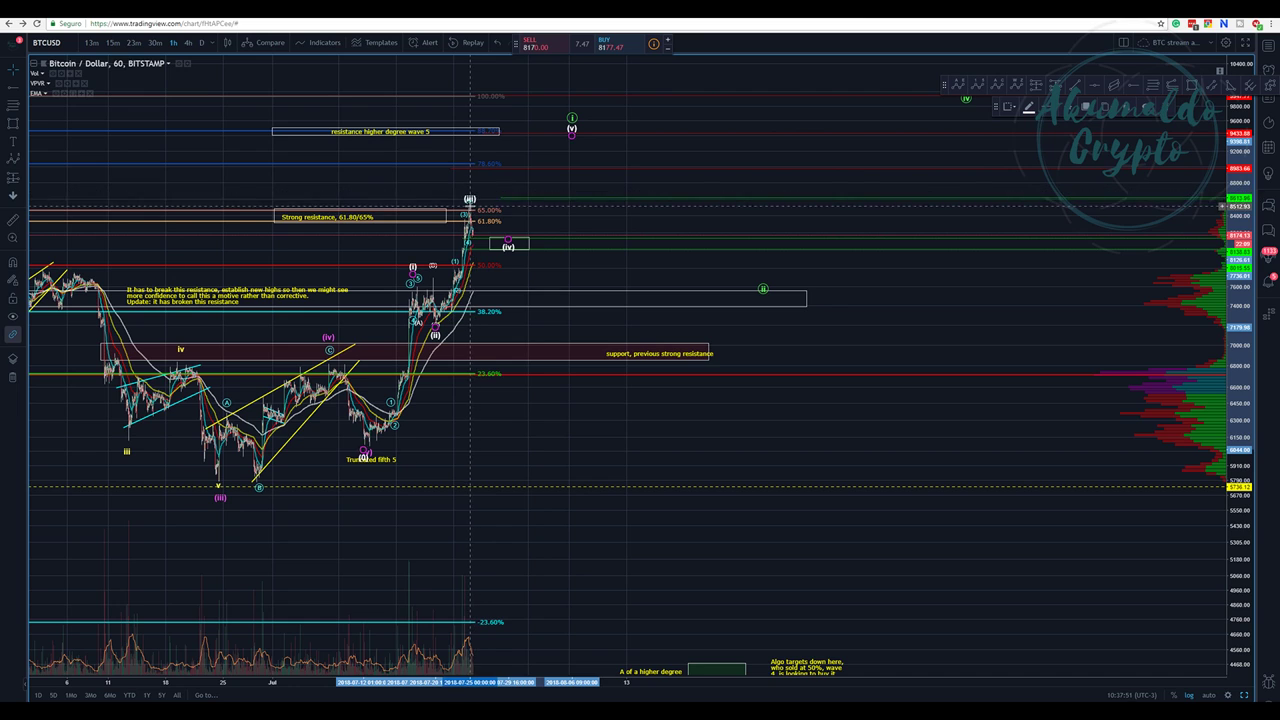
drag(508, 240, 505, 234)
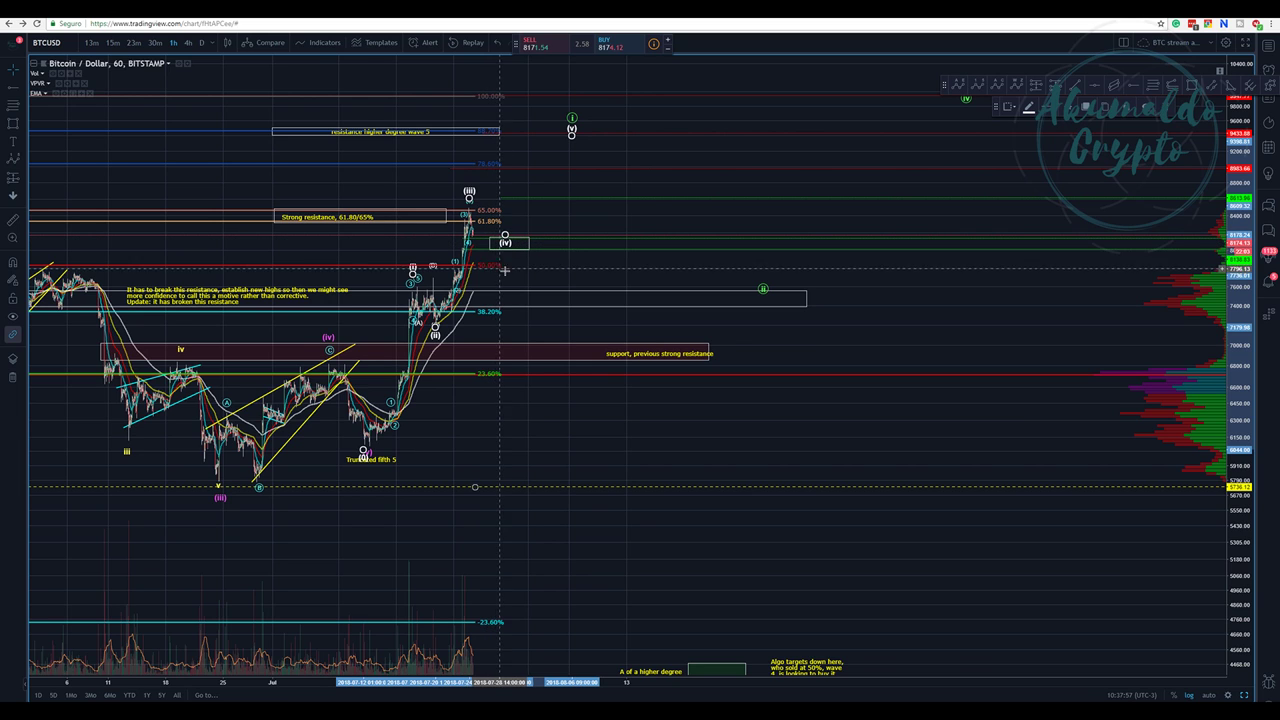
click(137, 132)
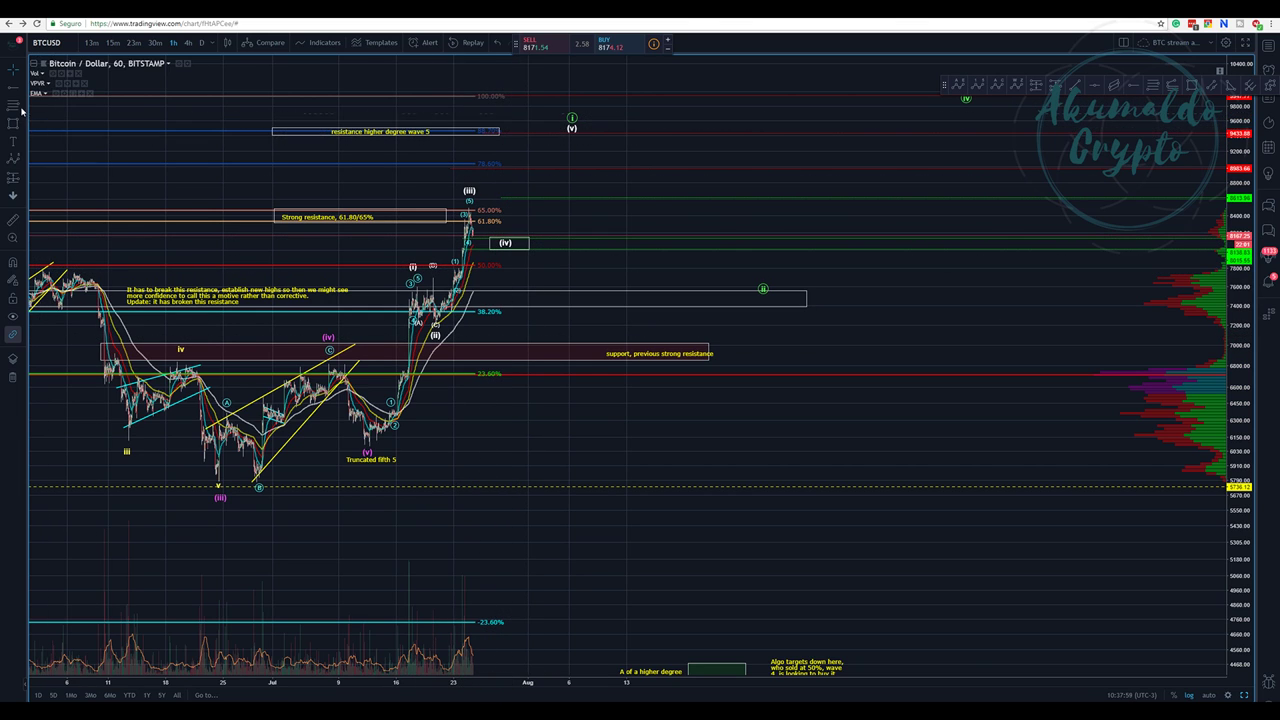
Draw a Fib retracement from about 7,240 on 23 July up to about 8,500 and hide the EMA lines
click(457, 320)
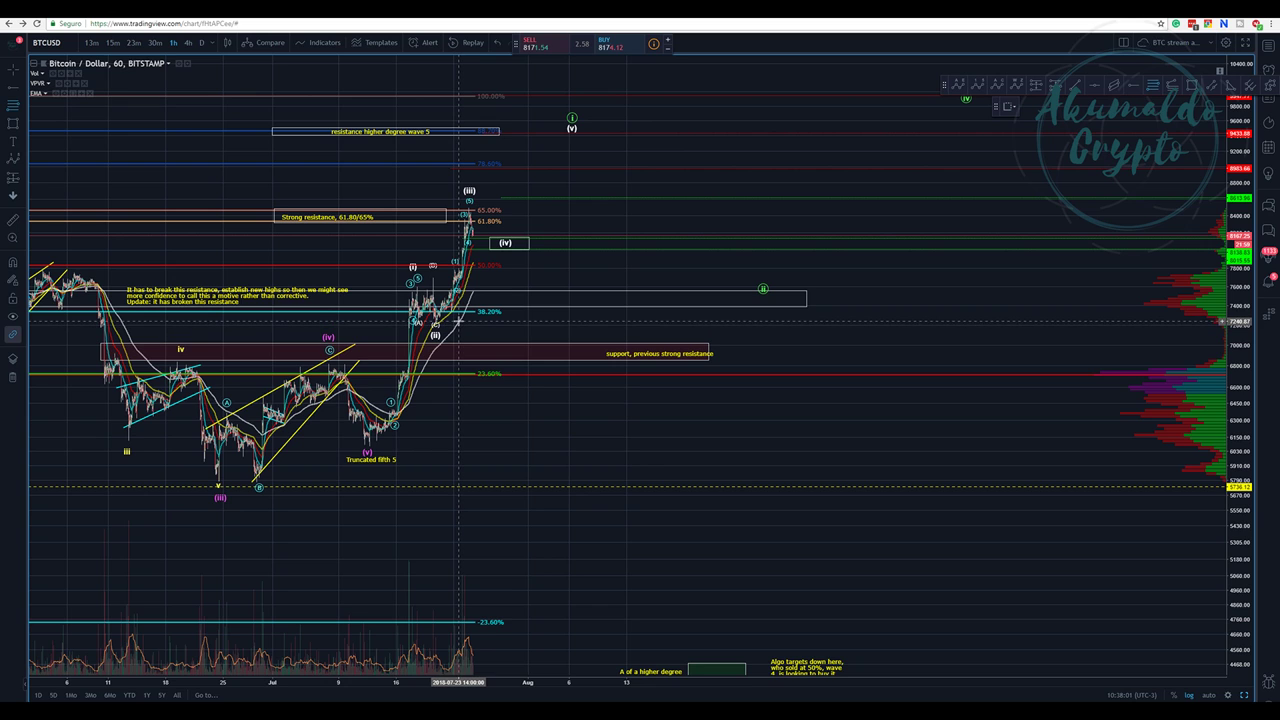
drag(618, 210, 683, 207)
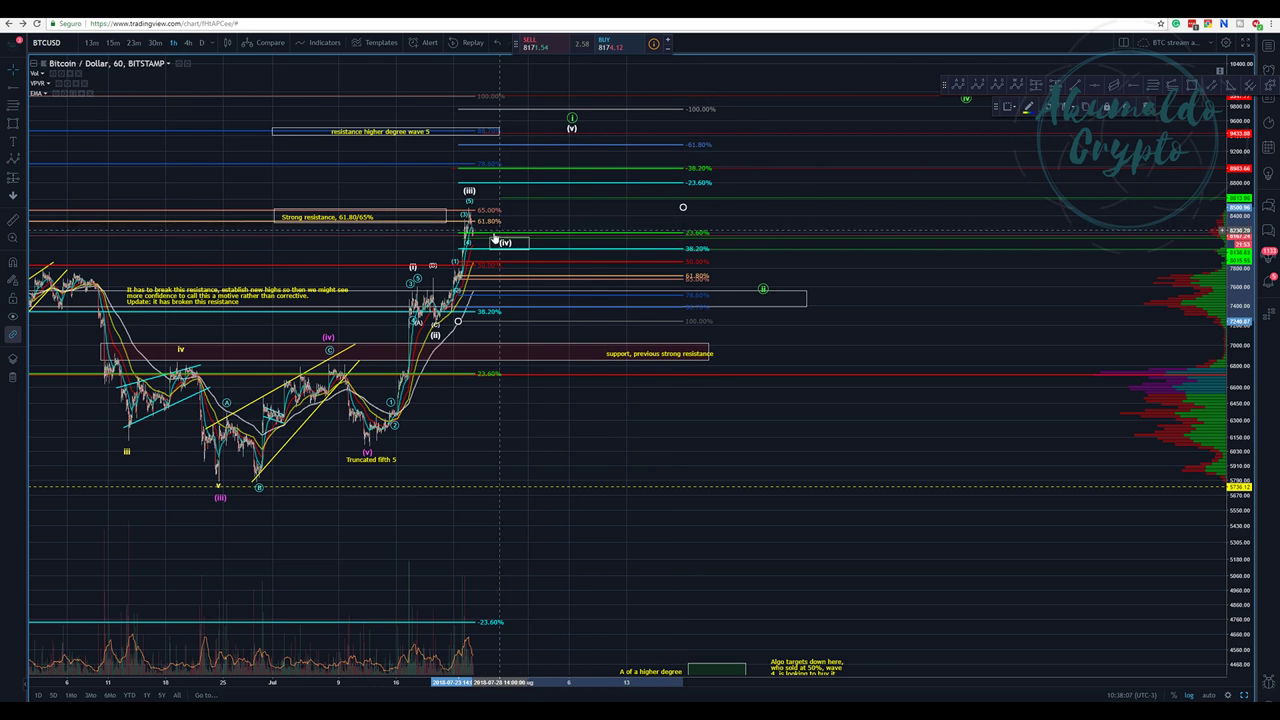
scroll(614, 257, up, 2)
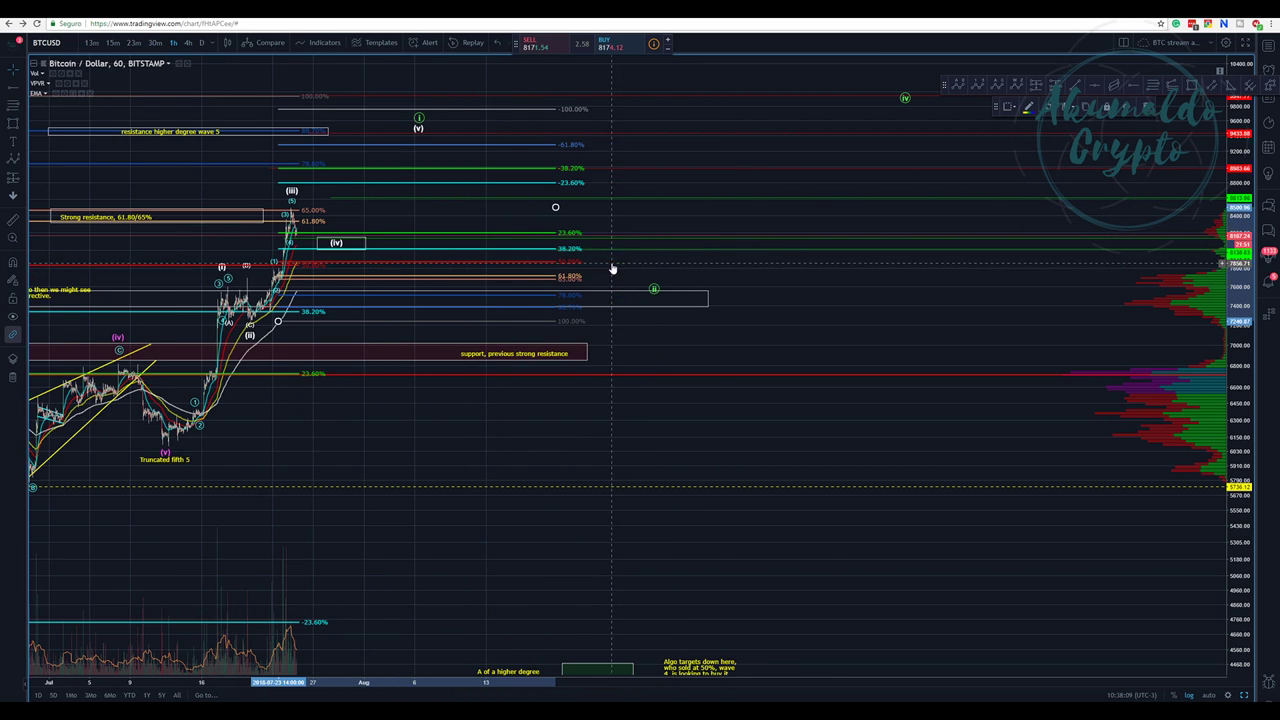
click(56, 93)
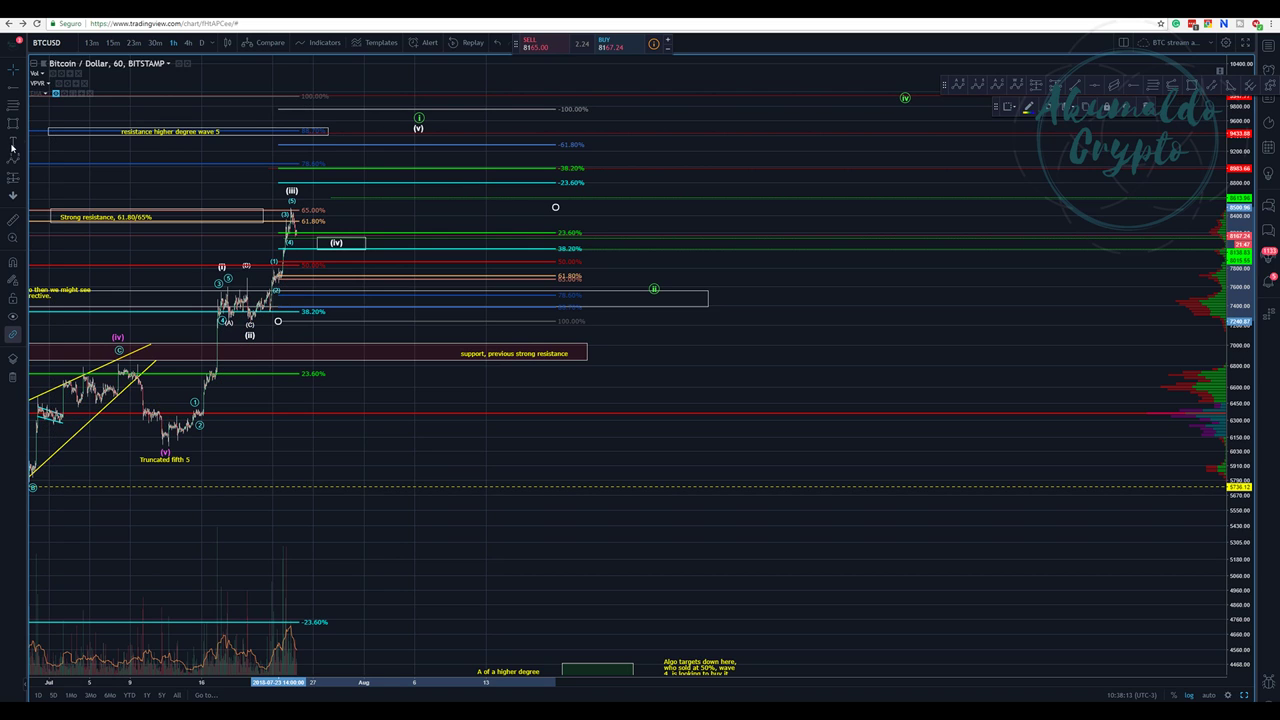
Lower the white wave (iii) label to just above the cyan (5) at the 24 July high
click(13, 237)
drag(256, 195, 444, 284)
scroll(444, 281, down, 3)
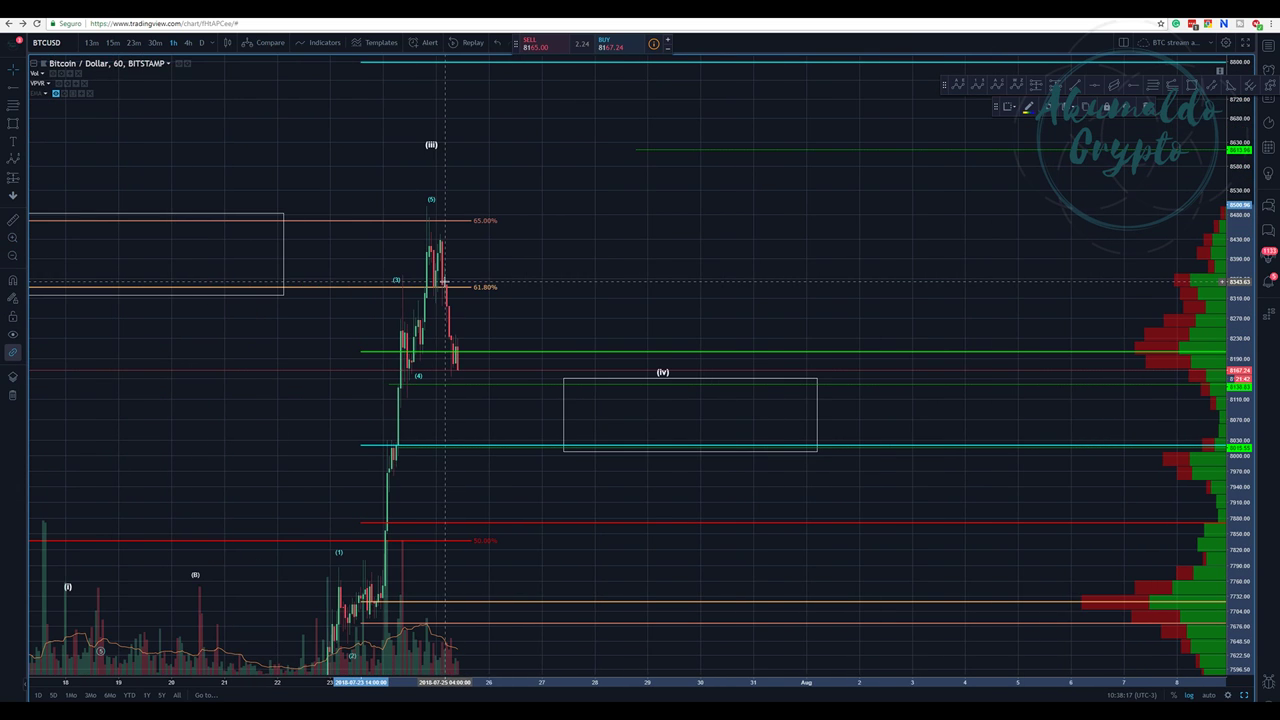
drag(549, 134, 569, 187)
click(418, 163)
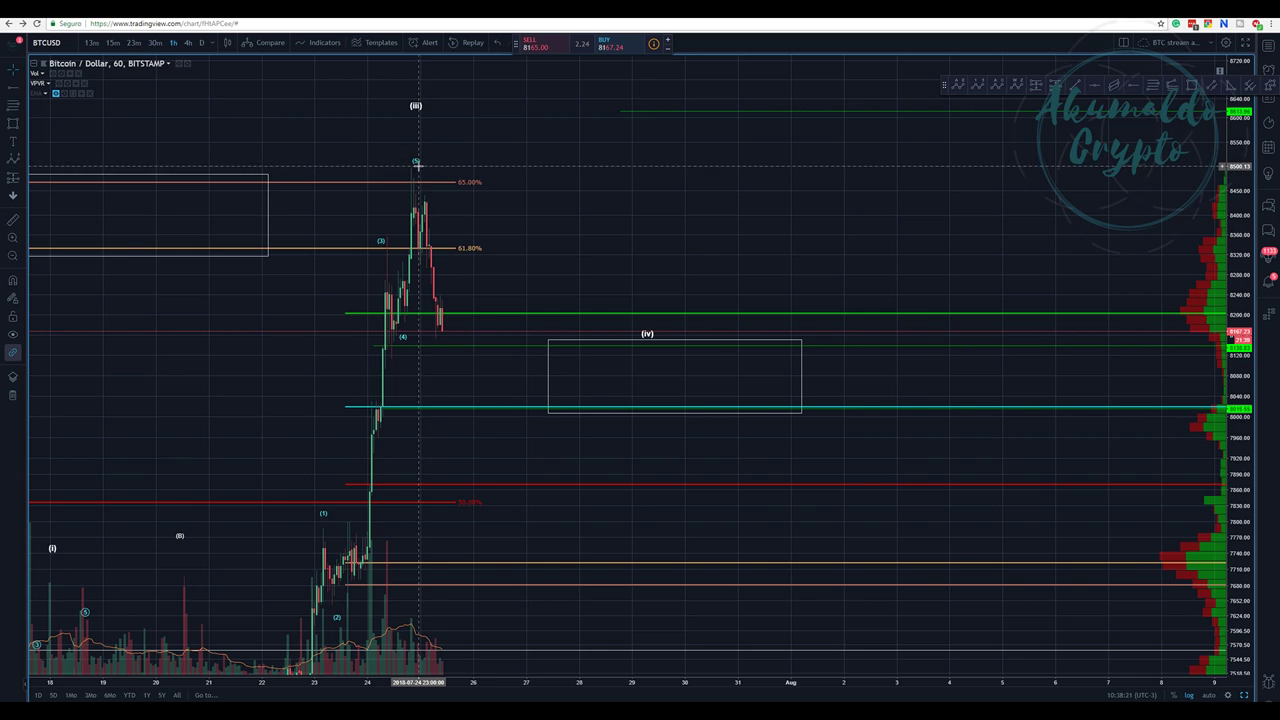
click(418, 163)
mouse_move(416, 110)
mouse_down()
mouse_move(412, 160)
mouse_move(424, 136)
mouse_move(415, 117)
mouse_up()
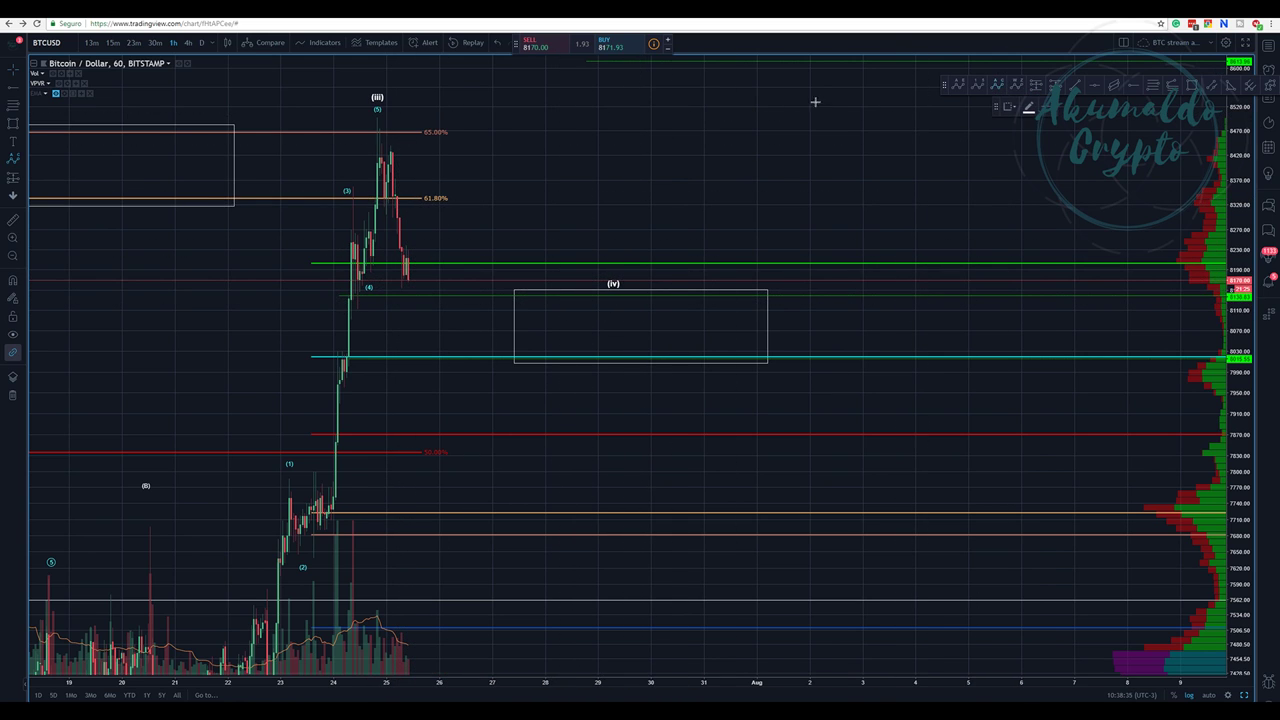
Place a white ABC correction from the 24 July high, with (A) near 8,129, (B) near 8,291, and (C) near 8,034 inside the wave (iv) box
click(380, 115)
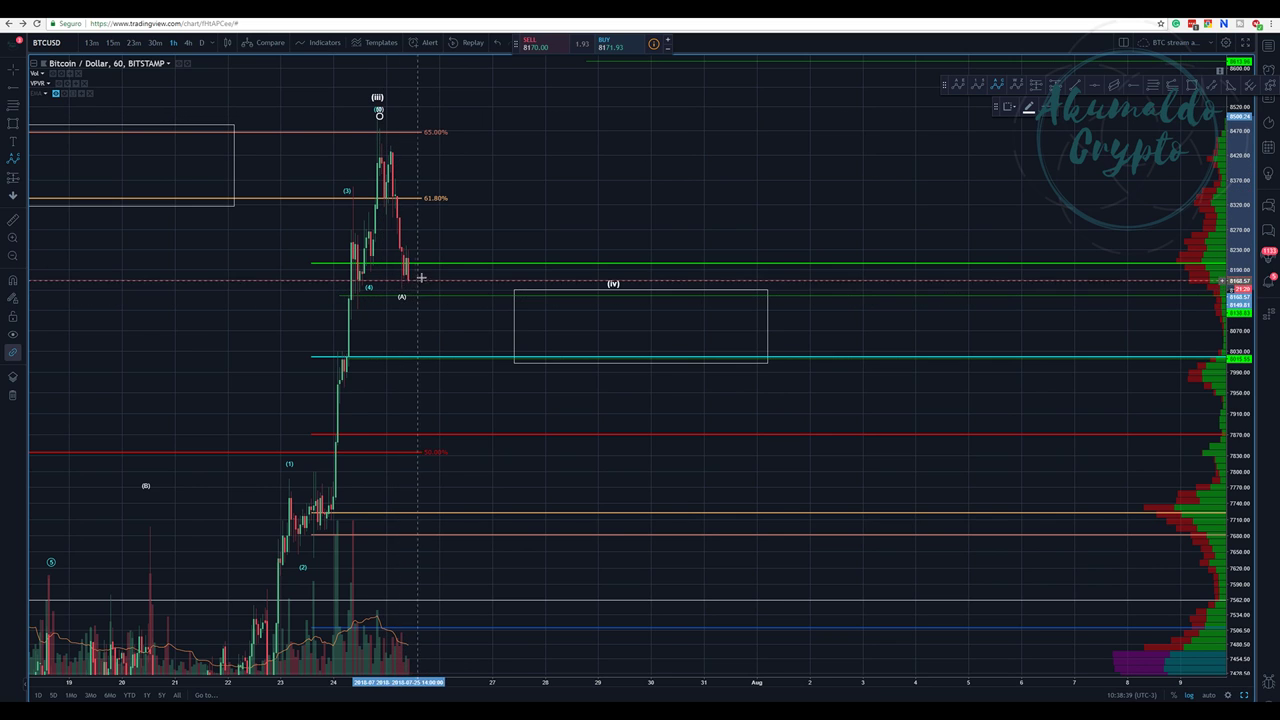
click(501, 217)
click(591, 352)
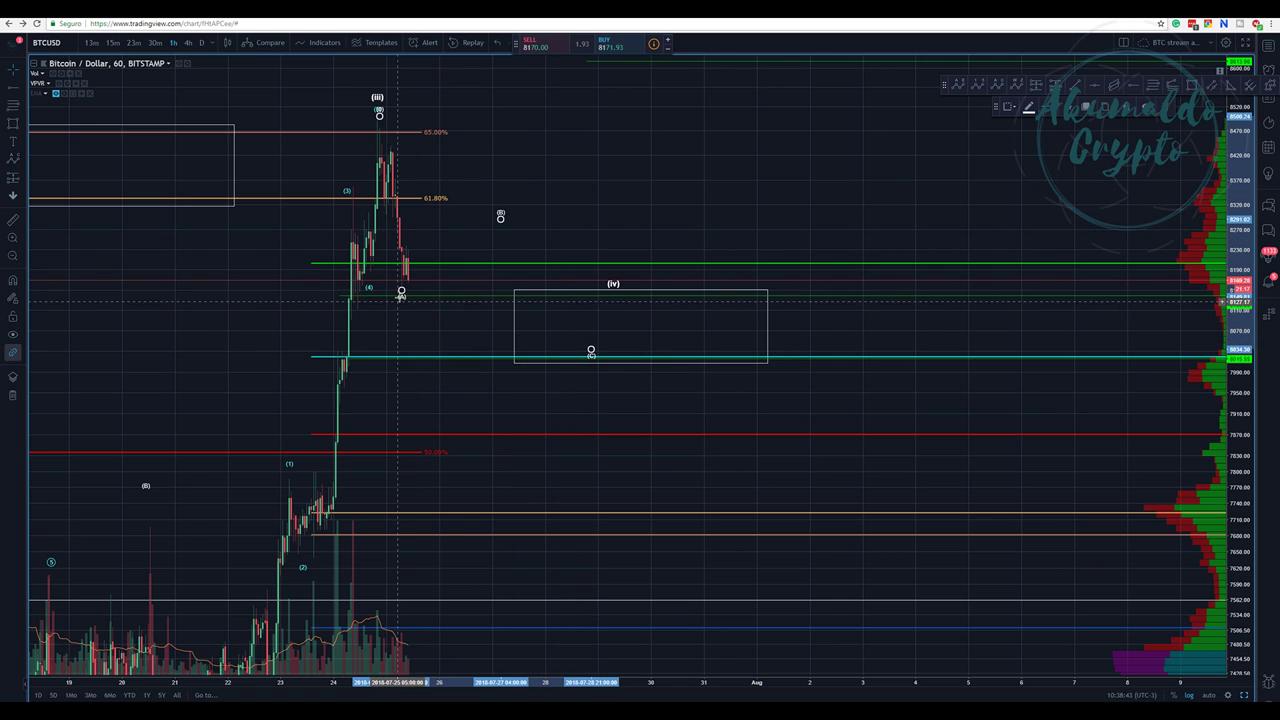
drag(401, 292, 421, 307)
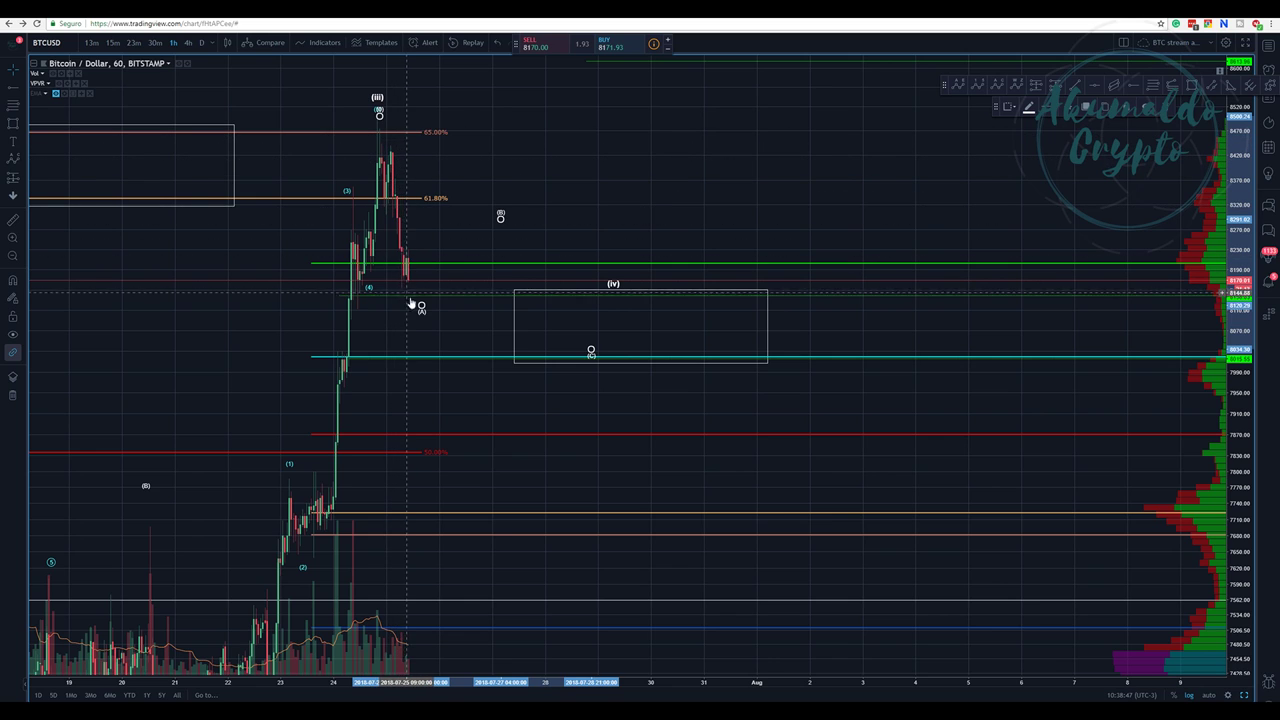
mouse_move(421, 305)
mouse_down()
mouse_move(434, 314)
mouse_move(435, 301)
mouse_up()
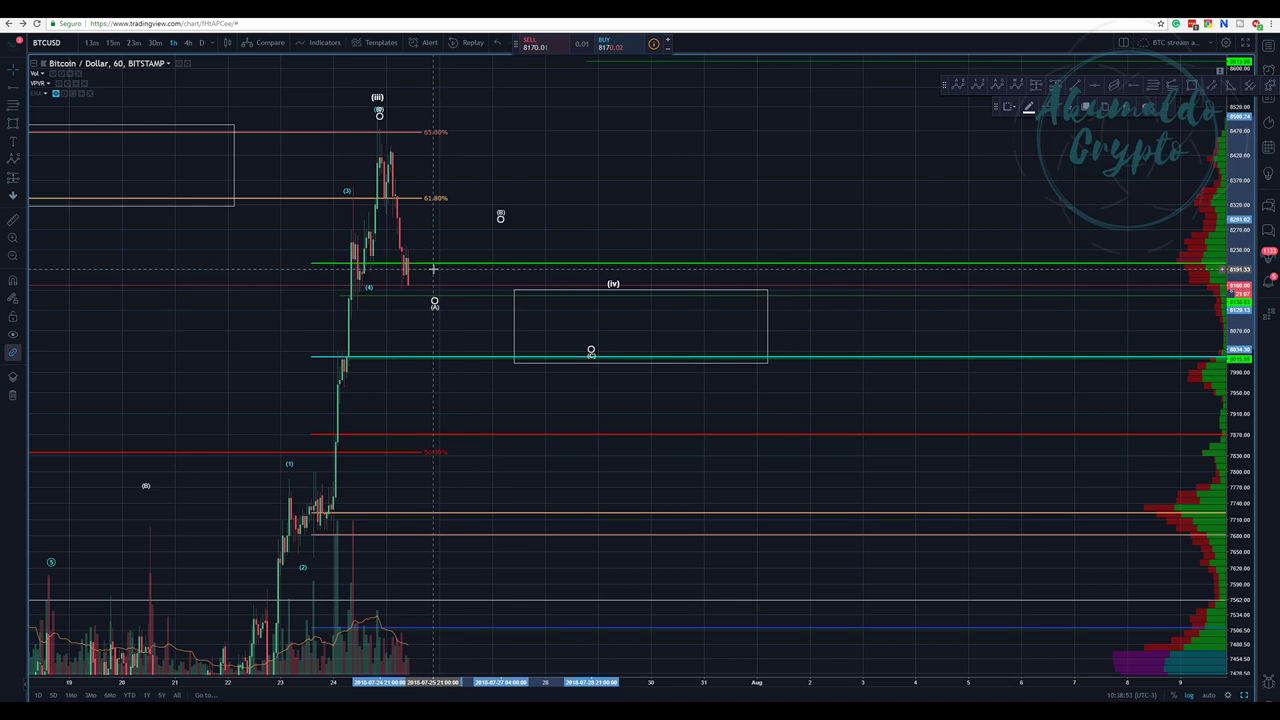
Move the white correction's (B) point up to about 8,300 on 27 July and show its connecting wave lines
drag(500, 216, 508, 213)
right_click(508, 213)
click(530, 370)
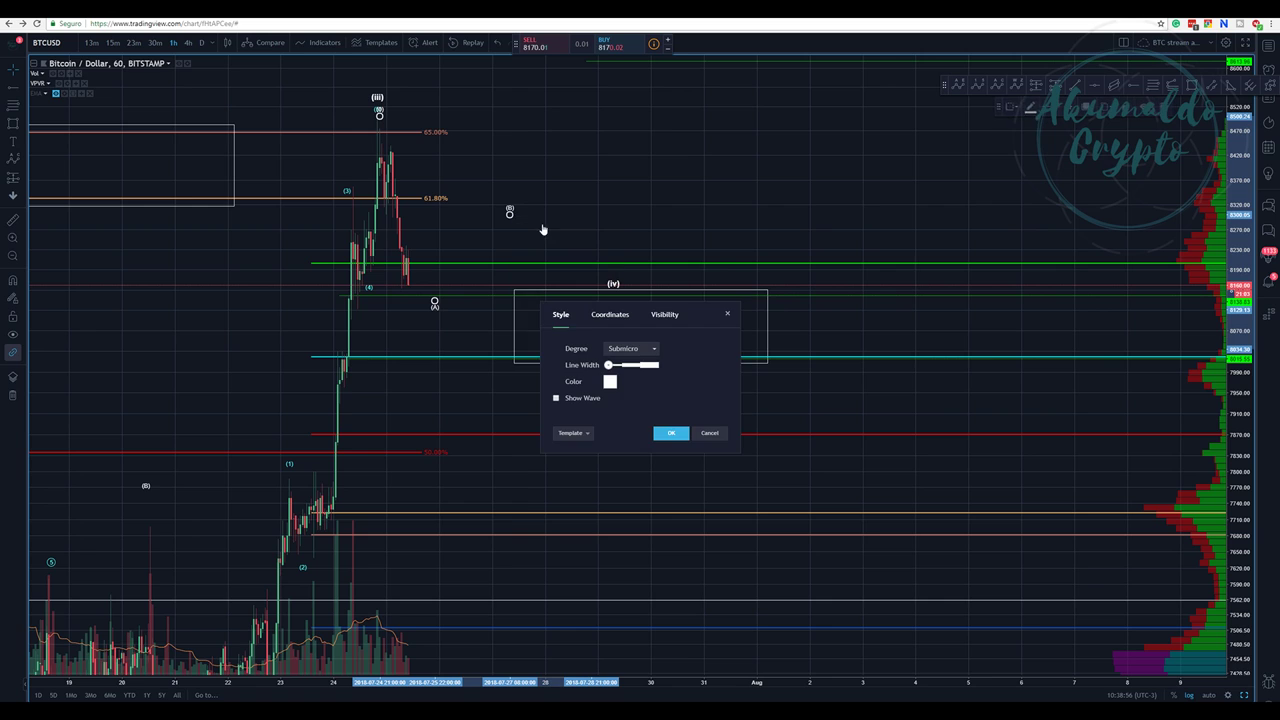
click(558, 398)
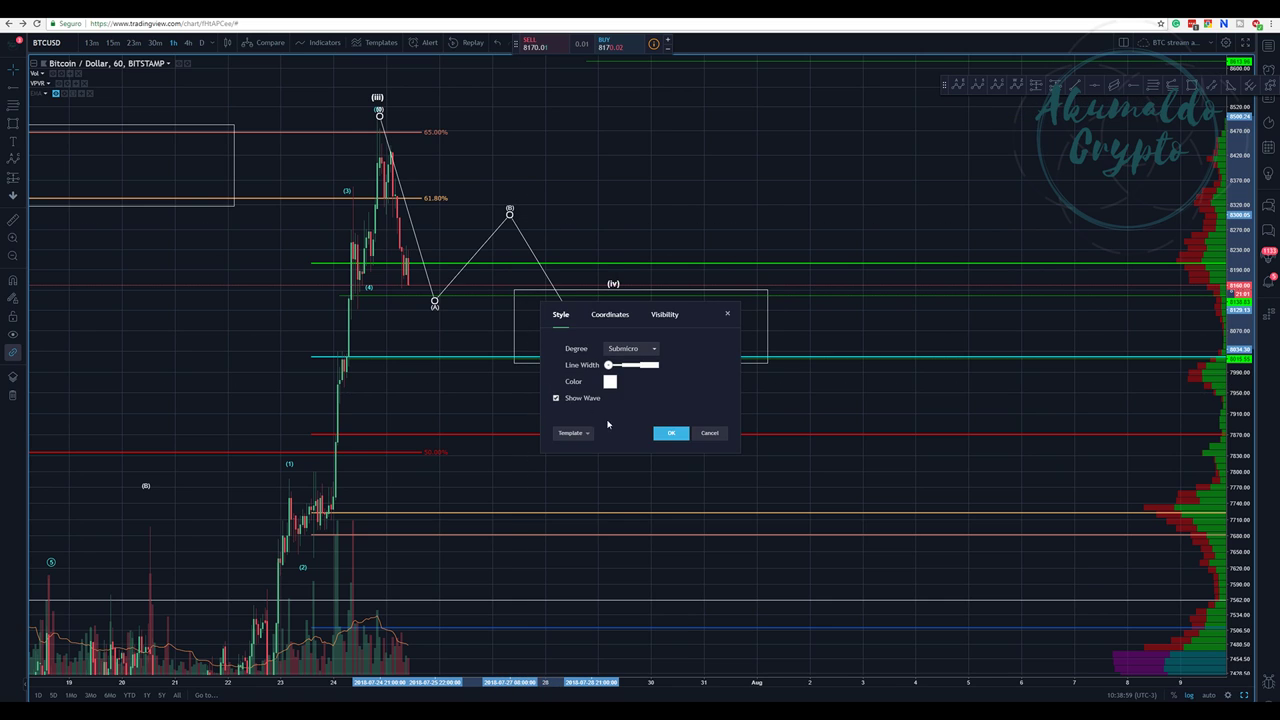
click(671, 432)
Lower the thin green horizontal ray near the cyan (4) low to about 7,970, starting on 24 July at 09:00
drag(946, 310, 721, 278)
drag(845, 287, 971, 311)
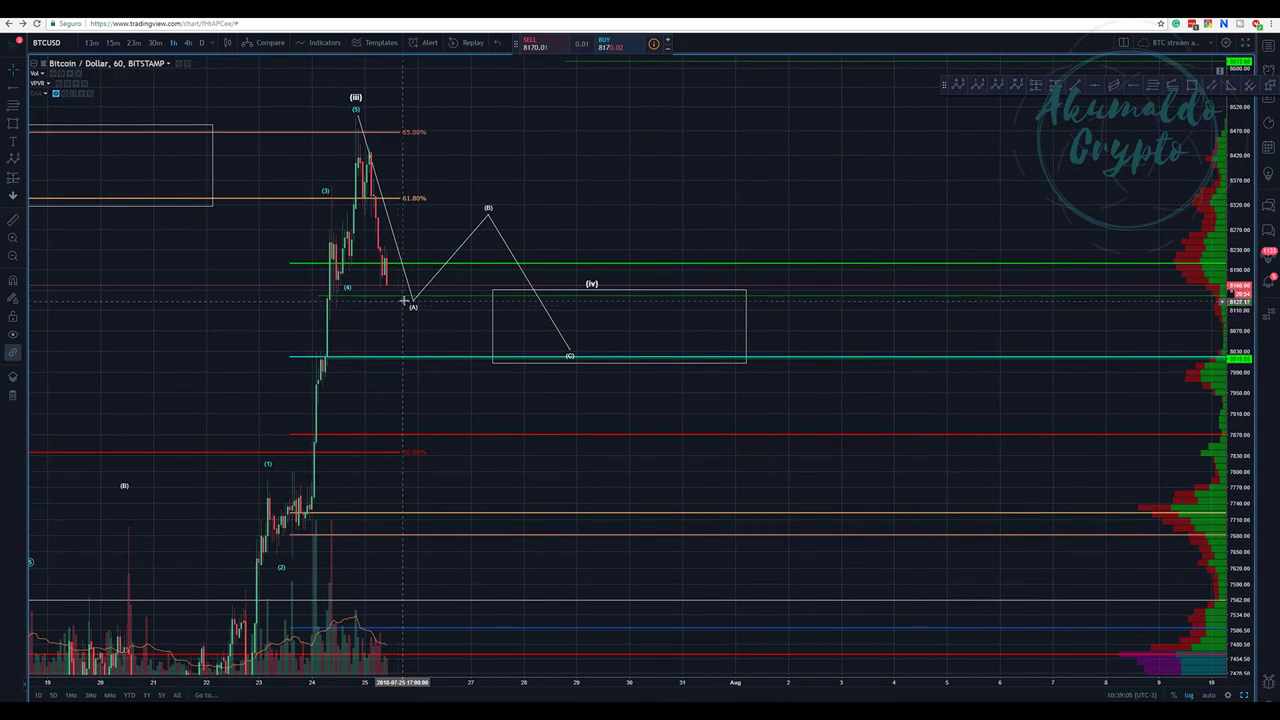
drag(425, 297, 526, 191)
scroll(706, 183, down, 2)
drag(838, 151, 677, 126)
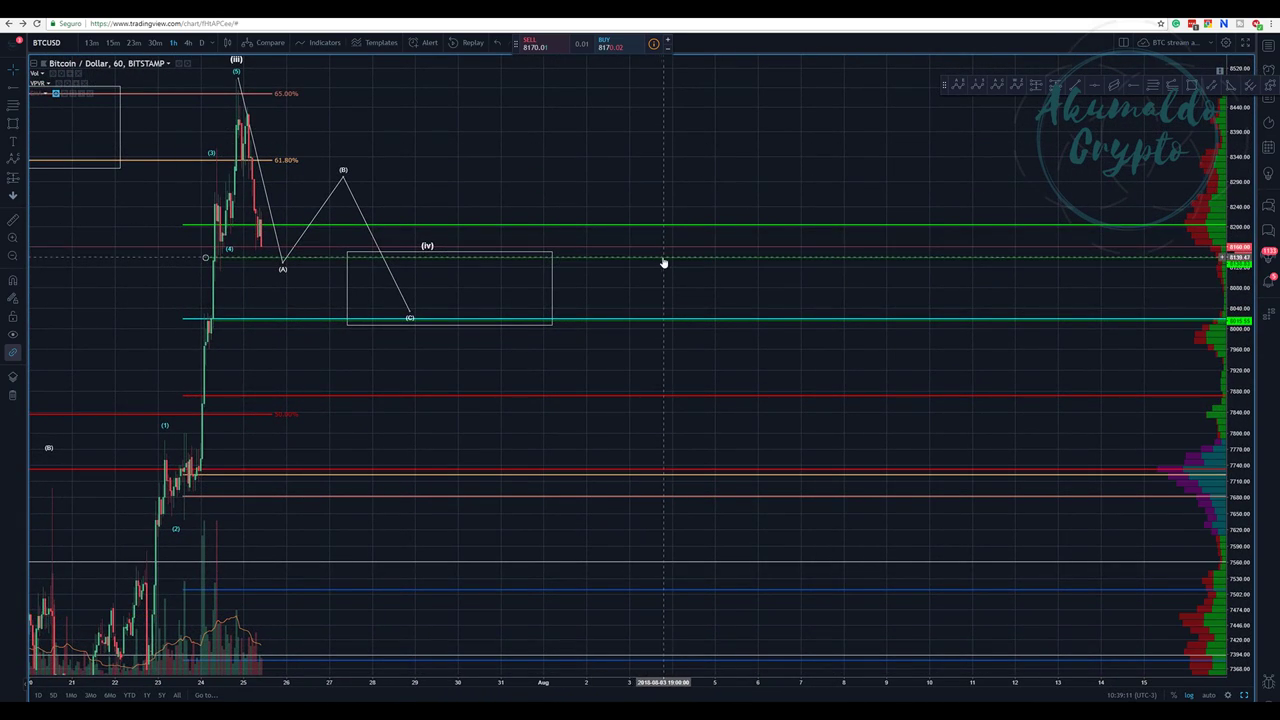
drag(664, 263, 661, 322)
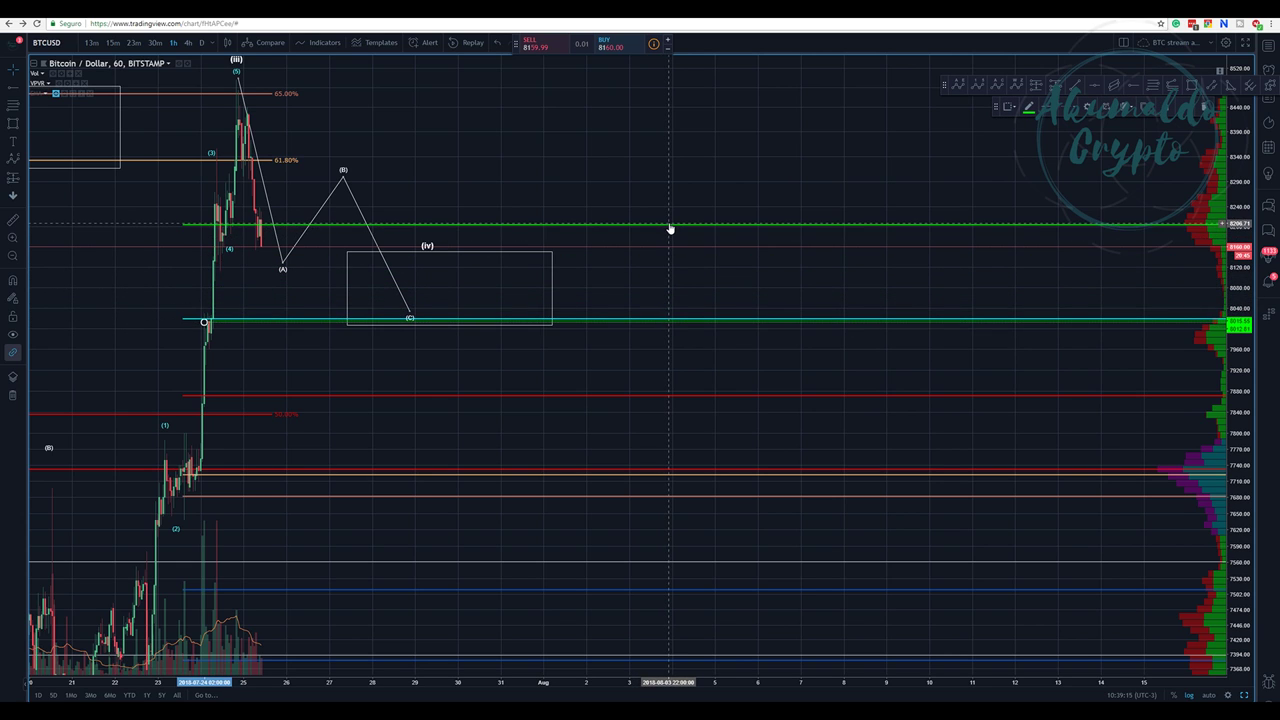
click(680, 322)
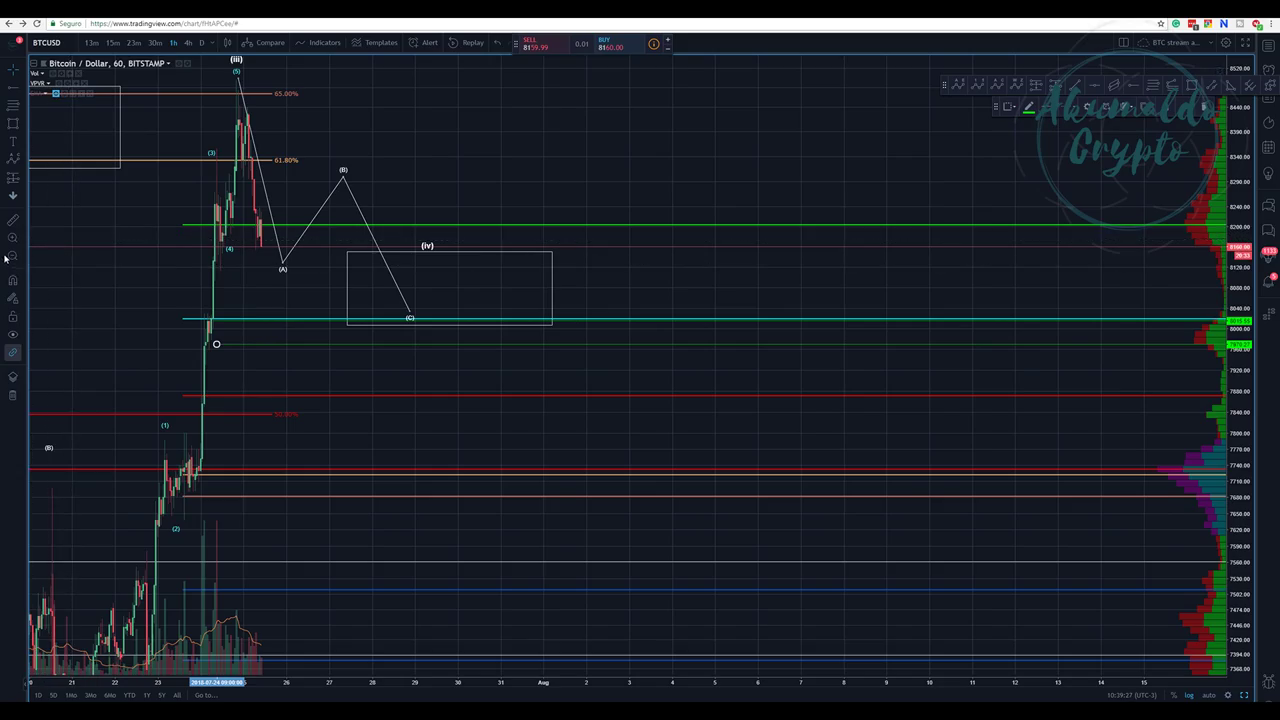
Lower the white (iv) label to about 7,958 and its target box to span about 8,010 down to 7,880
drag(660, 426, 160, 366)
drag(1148, 176, 880, 255)
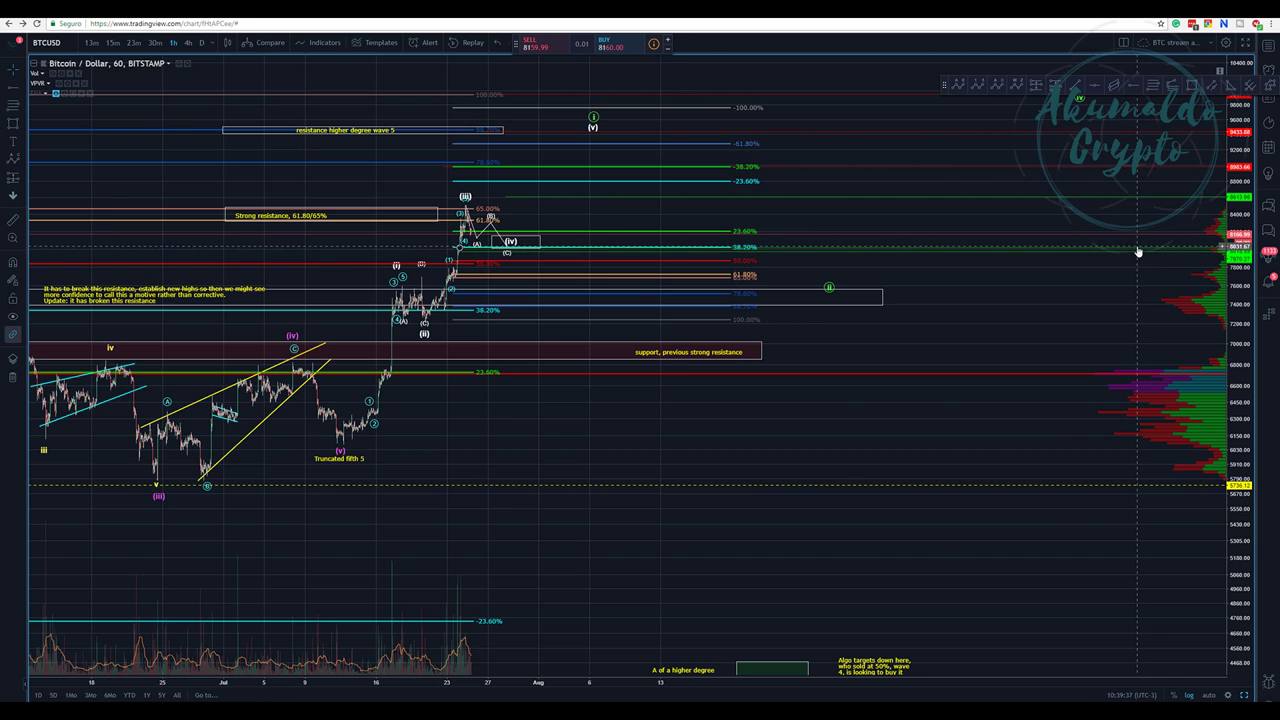
drag(515, 245, 507, 254)
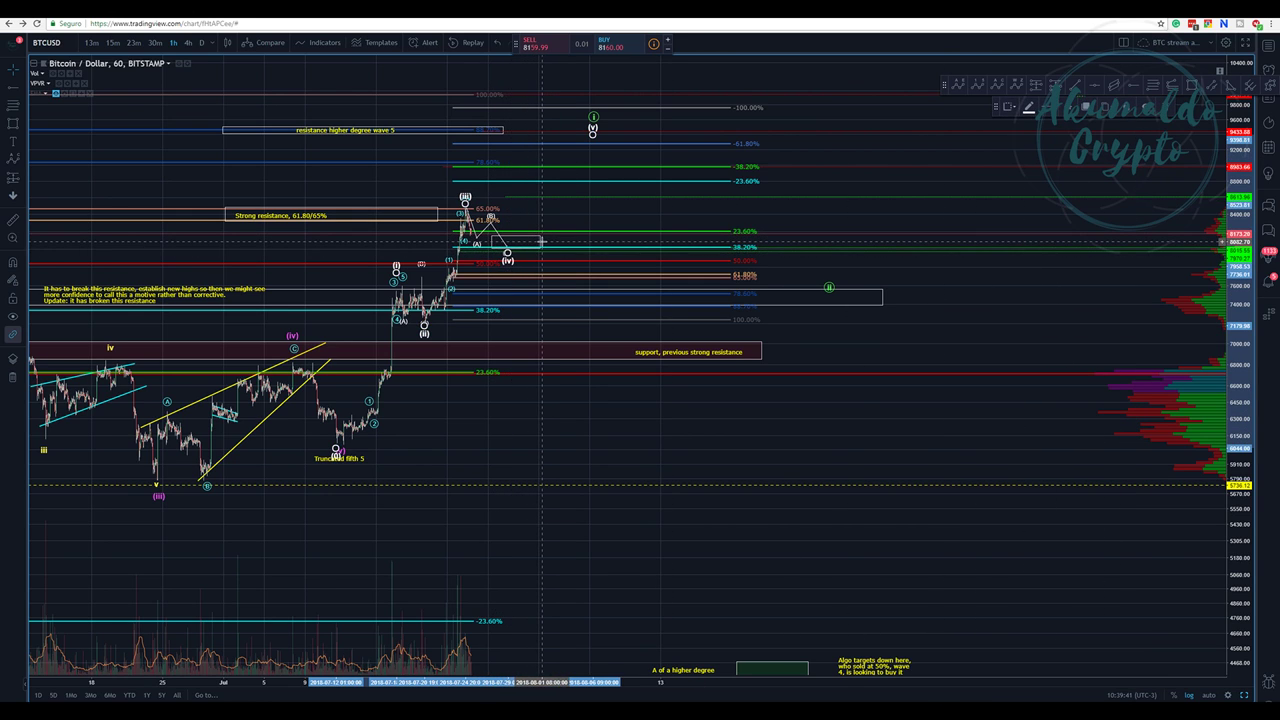
drag(541, 242, 539, 254)
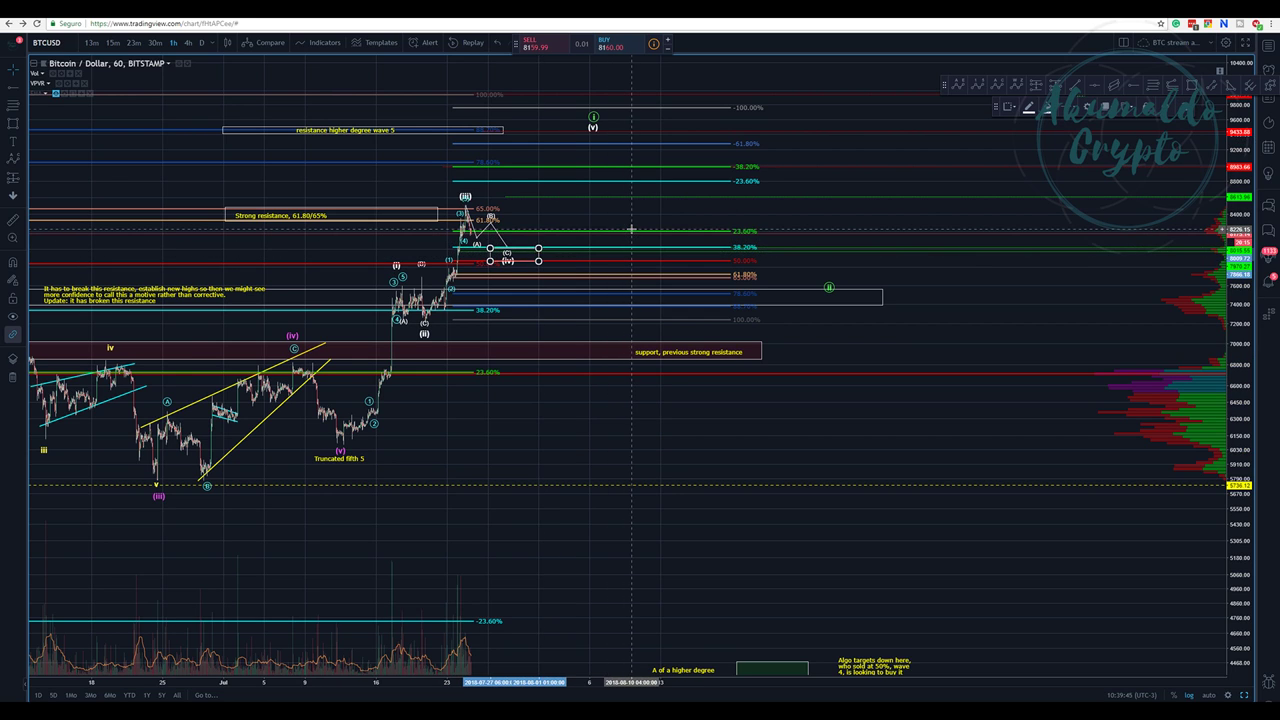
Raise the white wave (iii) label to about 8,623, just above the cyan (5) at the 24 July high
scroll(468, 219, up, 1)
scroll(468, 219, up, 1)
scroll(476, 190, down, 2)
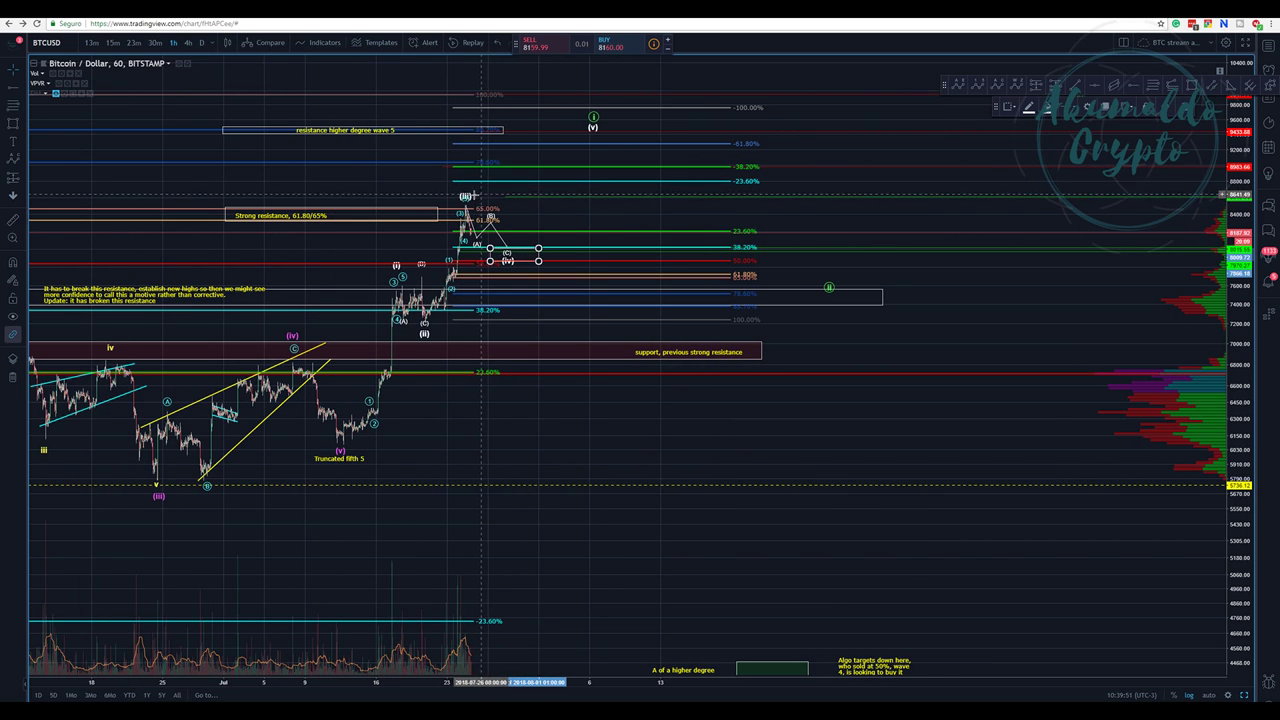
click(467, 192)
drag(467, 197, 465, 195)
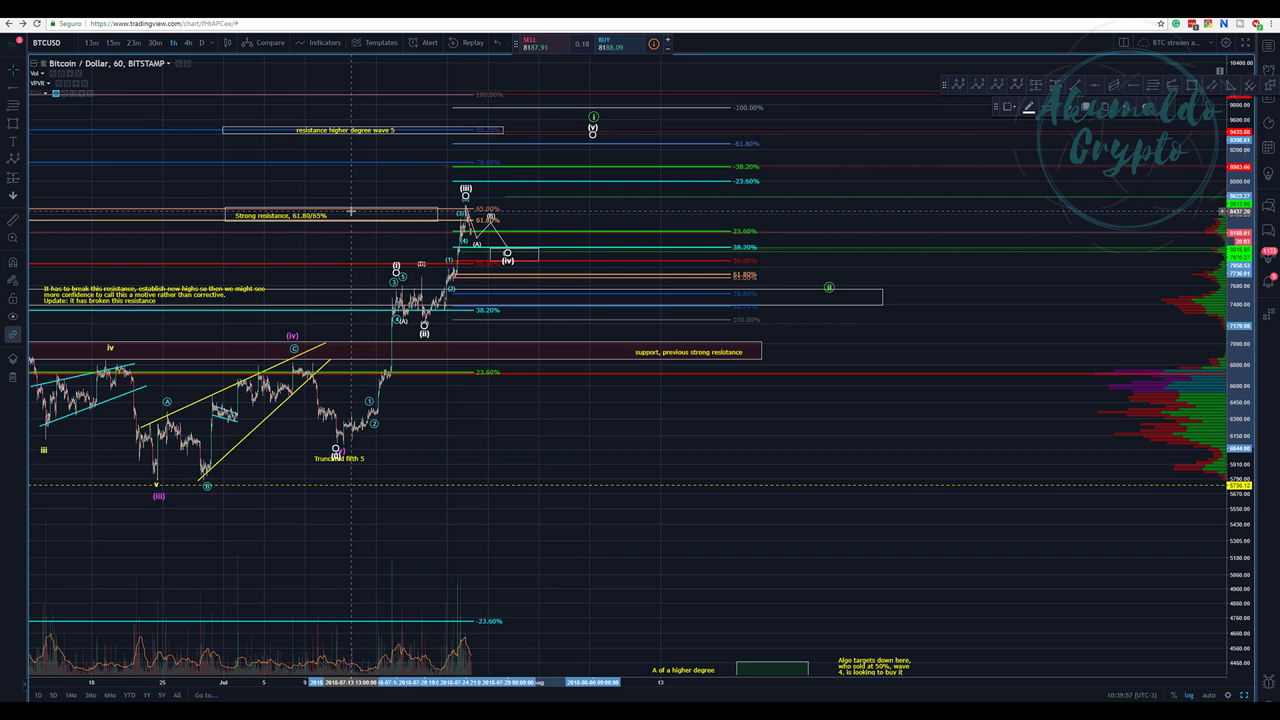
Draw a five-leg white path from the wave (iv) box through two pullbacks up to about 9,525, keeping its default style
scroll(351, 211, down, 2)
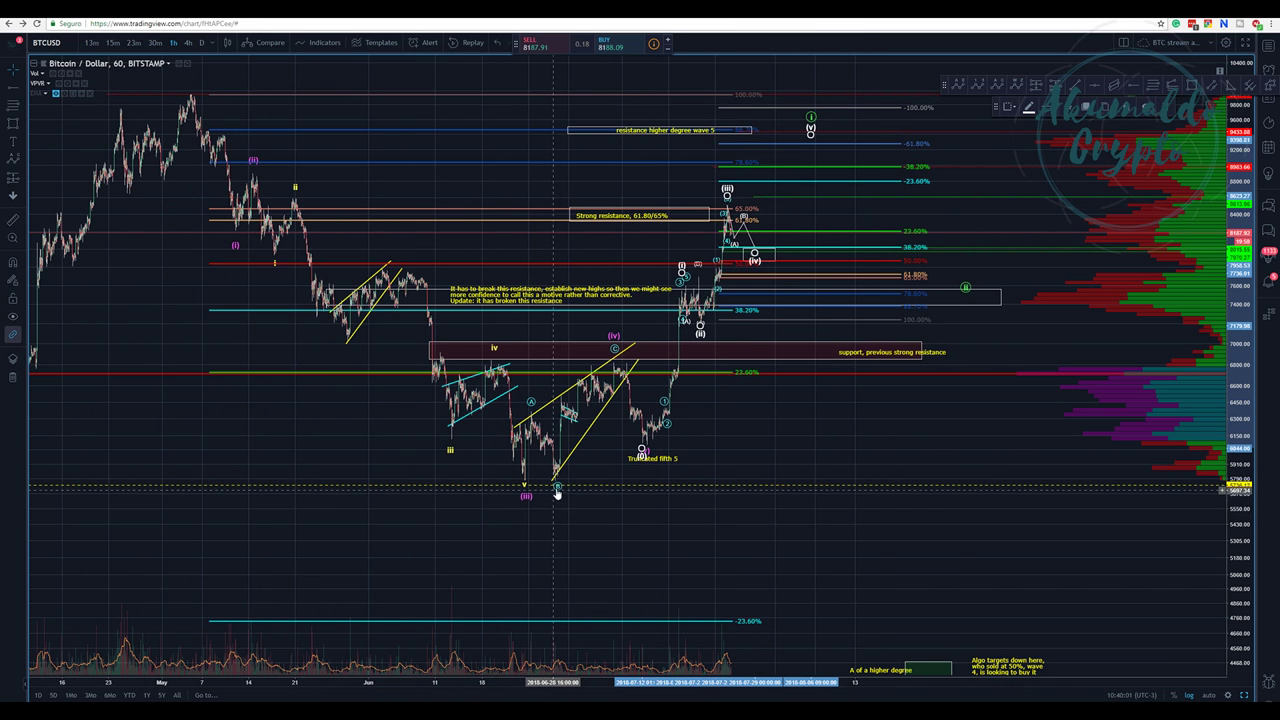
drag(818, 519, 585, 530)
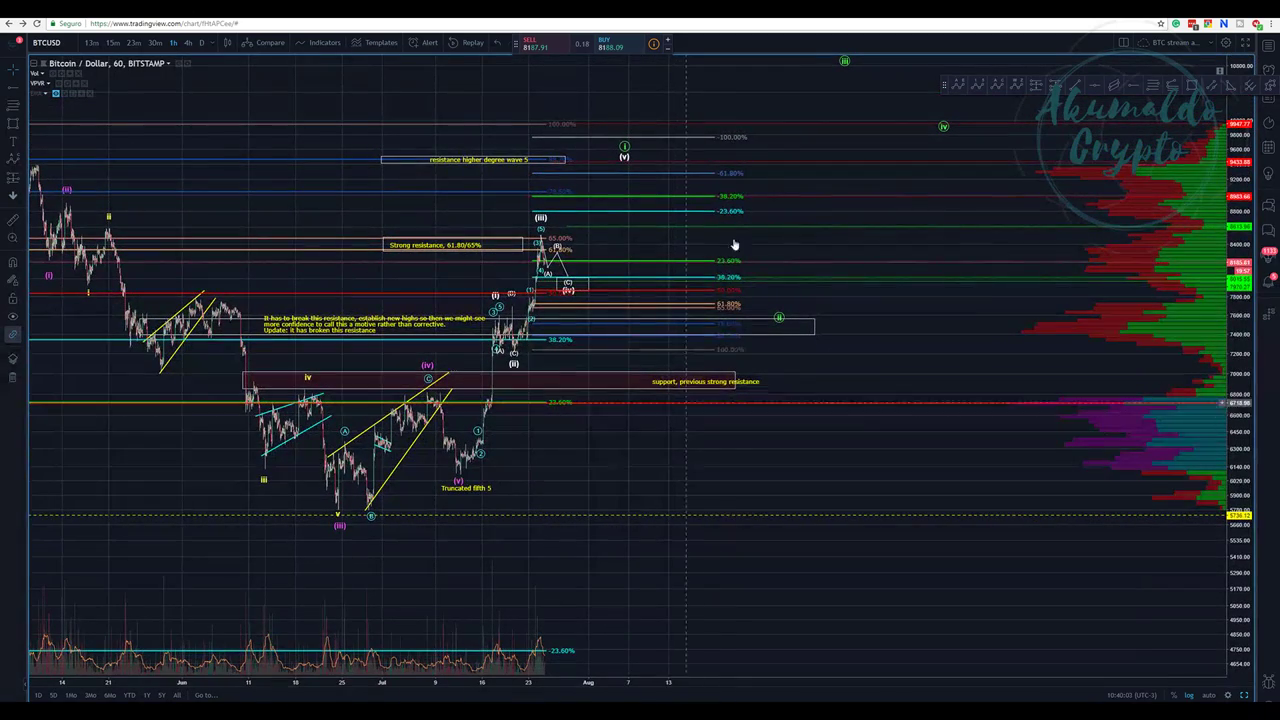
drag(320, 205, 375, 195)
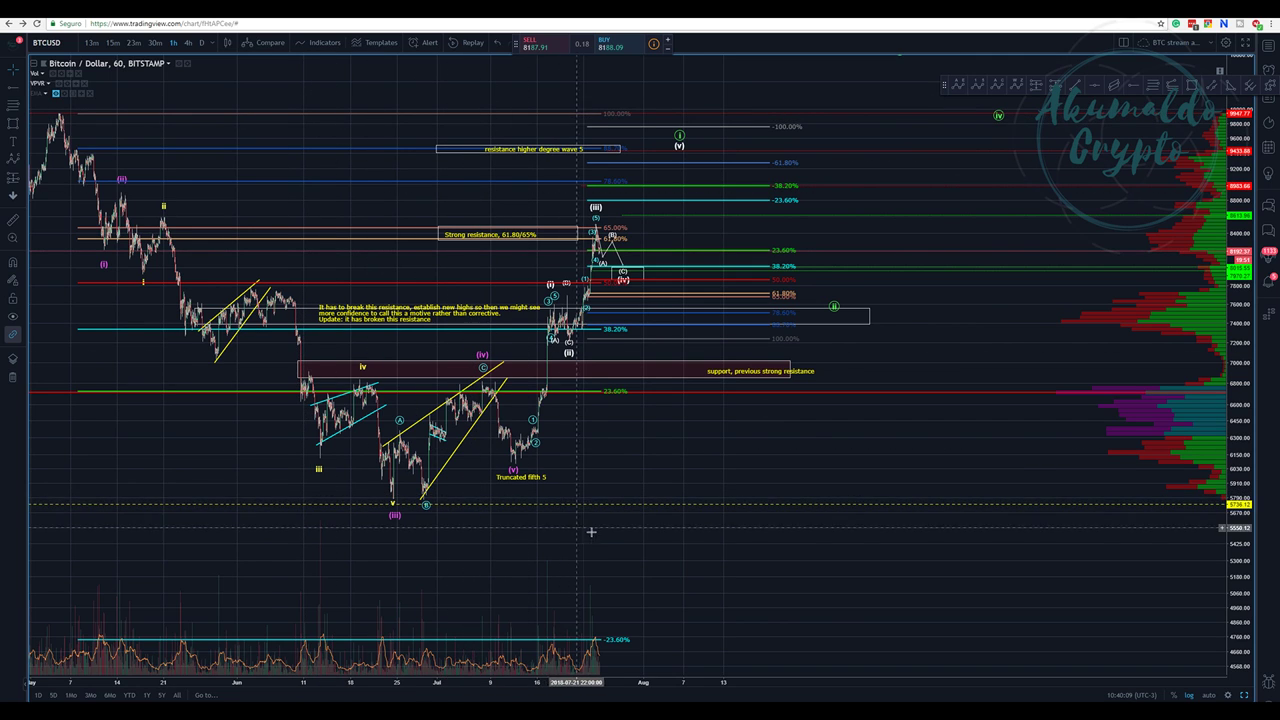
drag(585, 528, 522, 539)
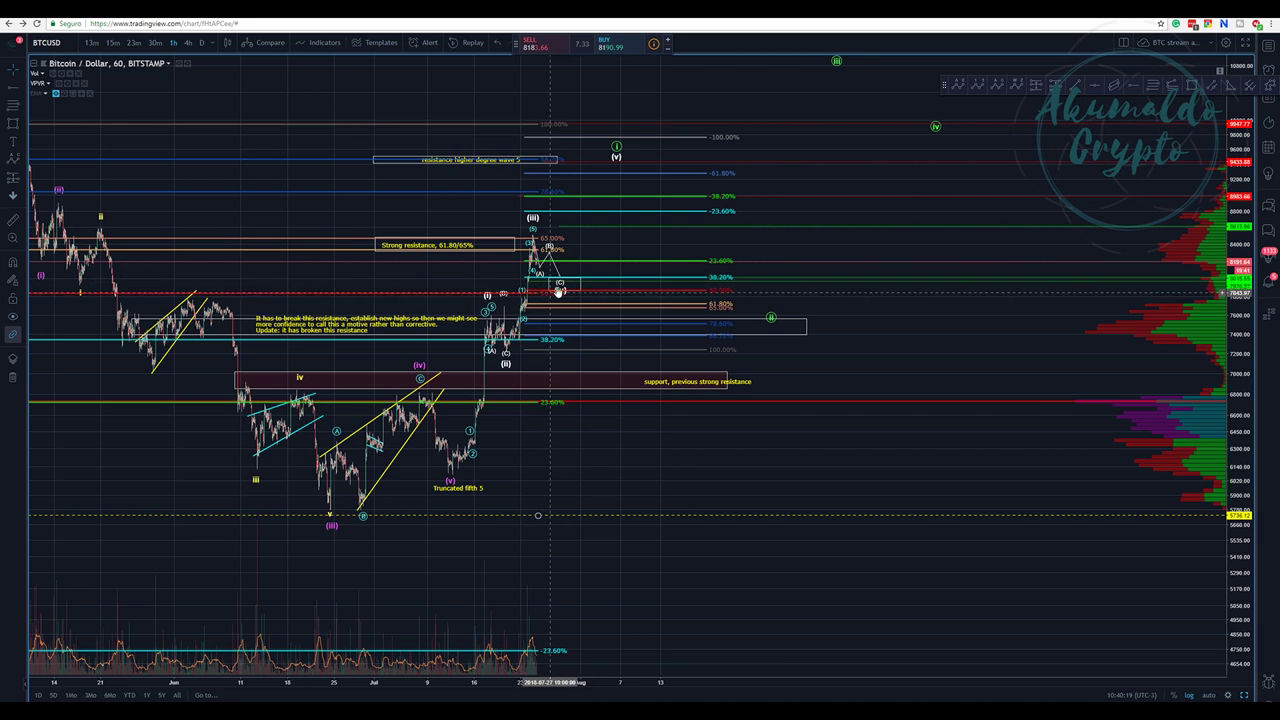
click(1269, 87)
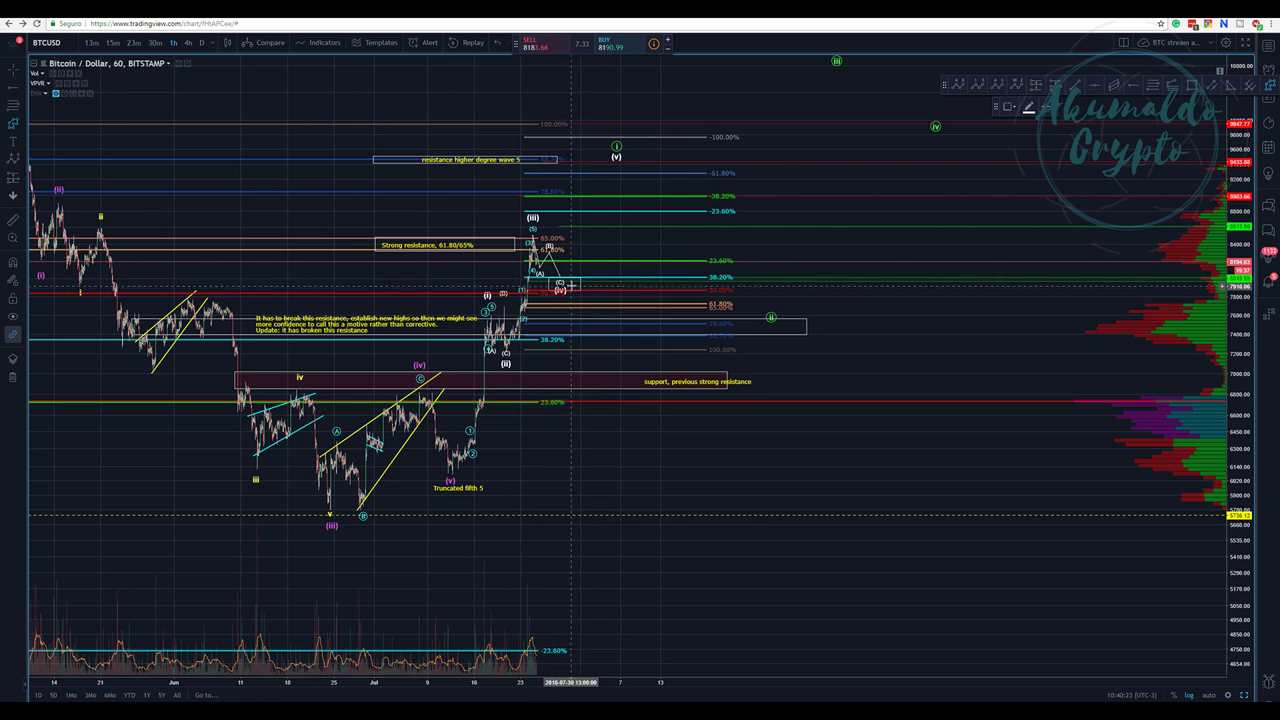
click(565, 284)
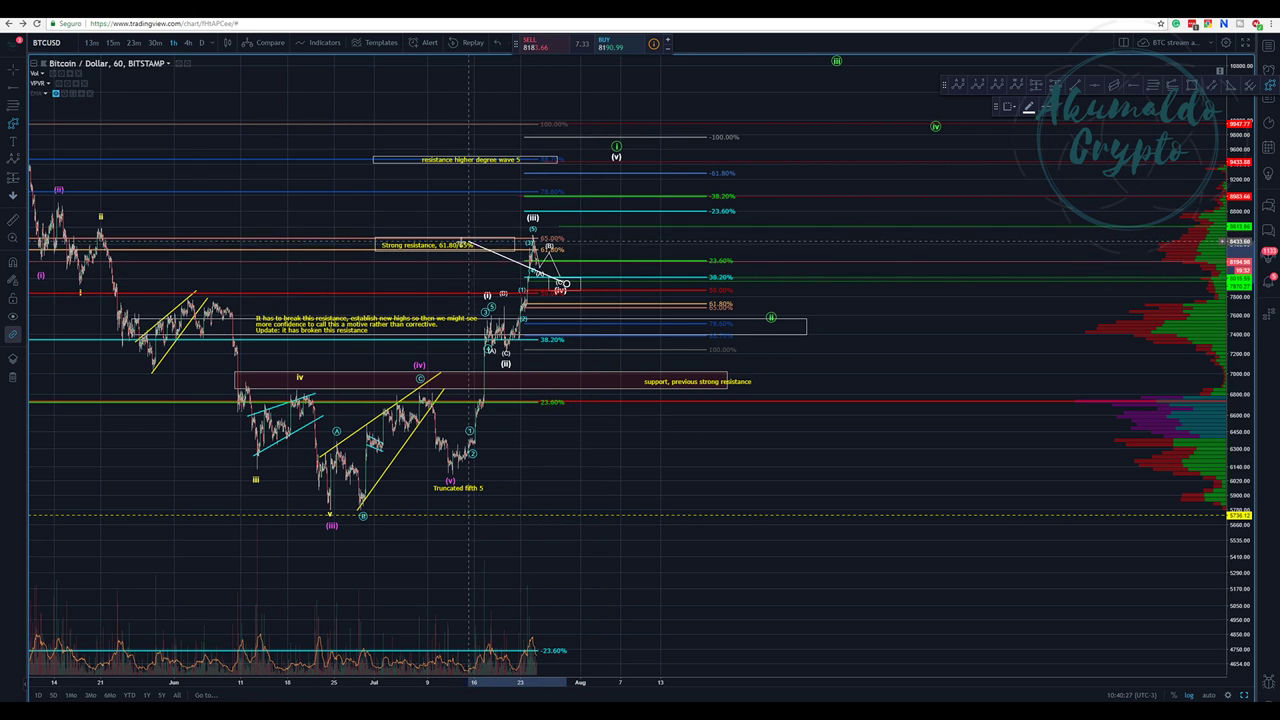
click(594, 227)
click(608, 250)
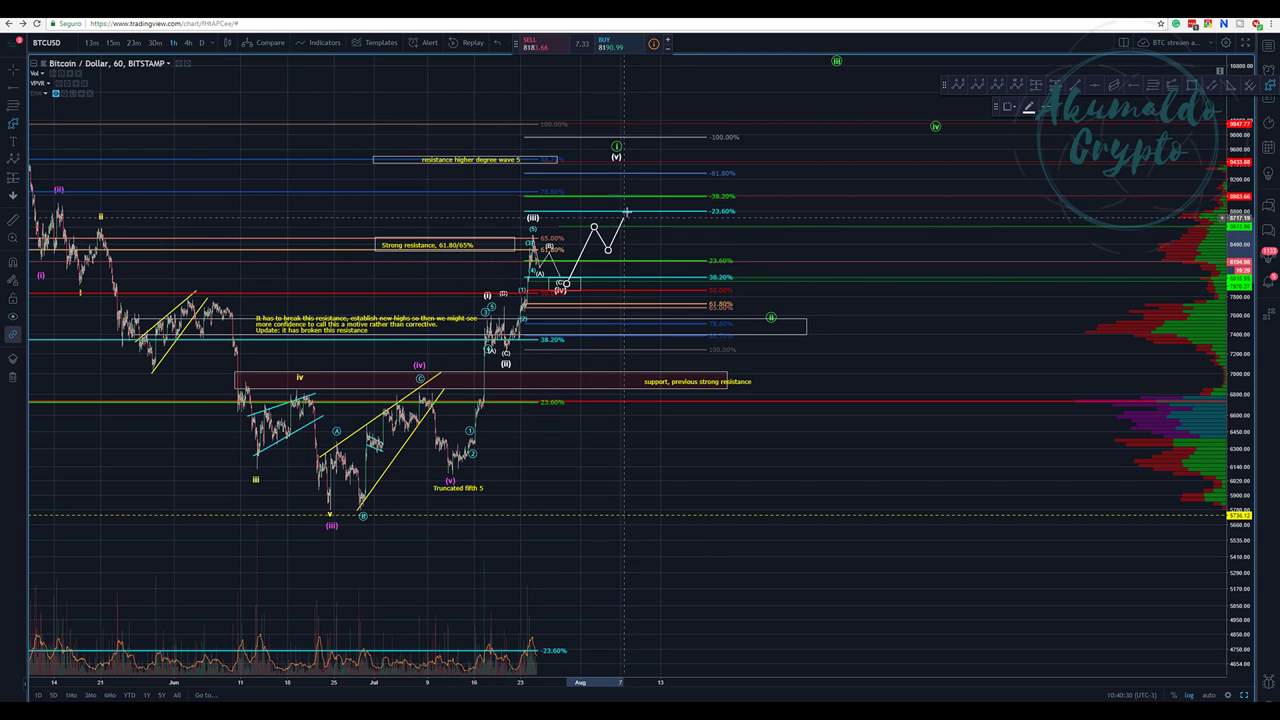
click(655, 160)
click(671, 184)
click(687, 155)
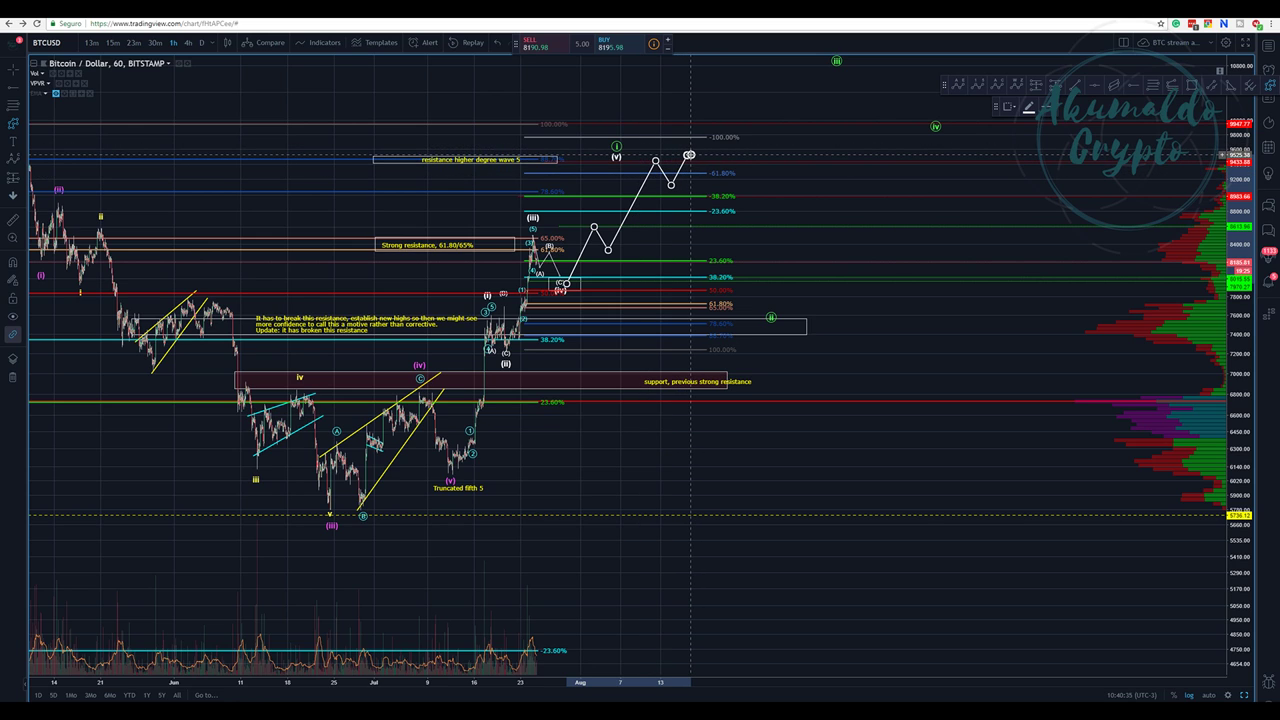
double_click(689, 155)
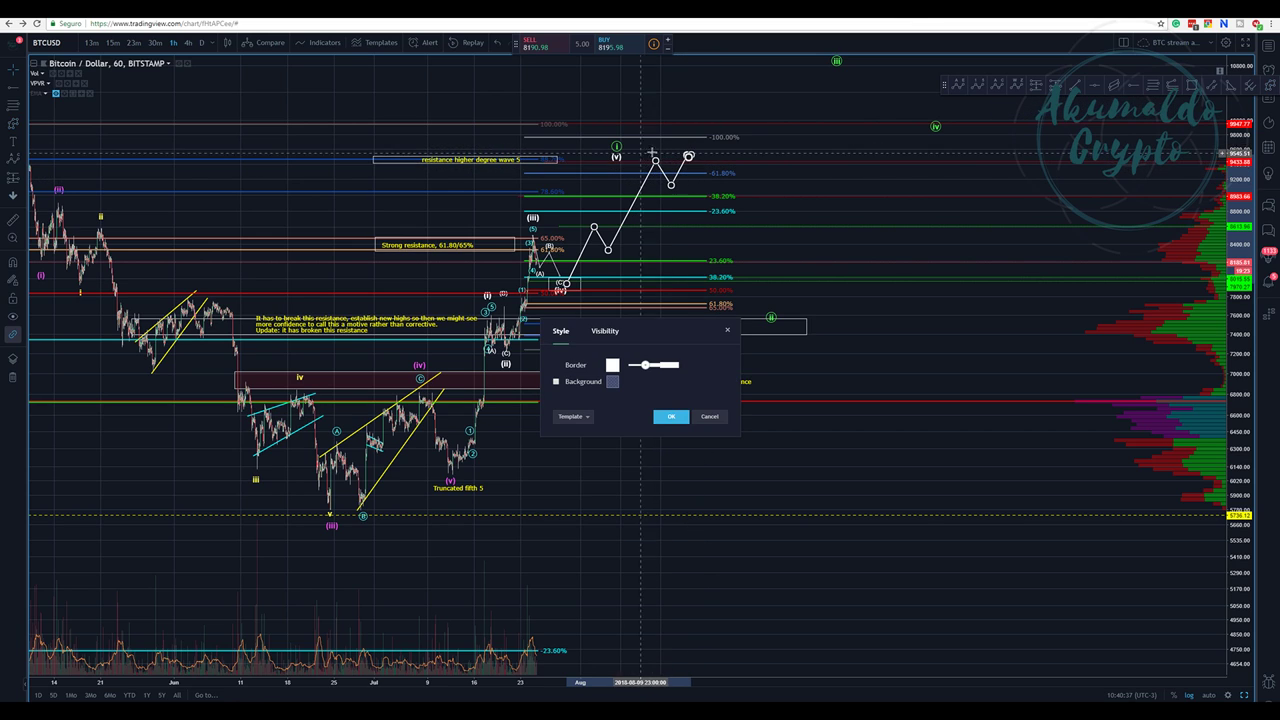
click(665, 417)
Move the green circled i and white (v) labels to the path's end, (v) near 9,620, and lower the path's second peak and pullback
mouse_move(616, 146)
mouse_down()
mouse_move(691, 148)
mouse_move(679, 172)
mouse_up()
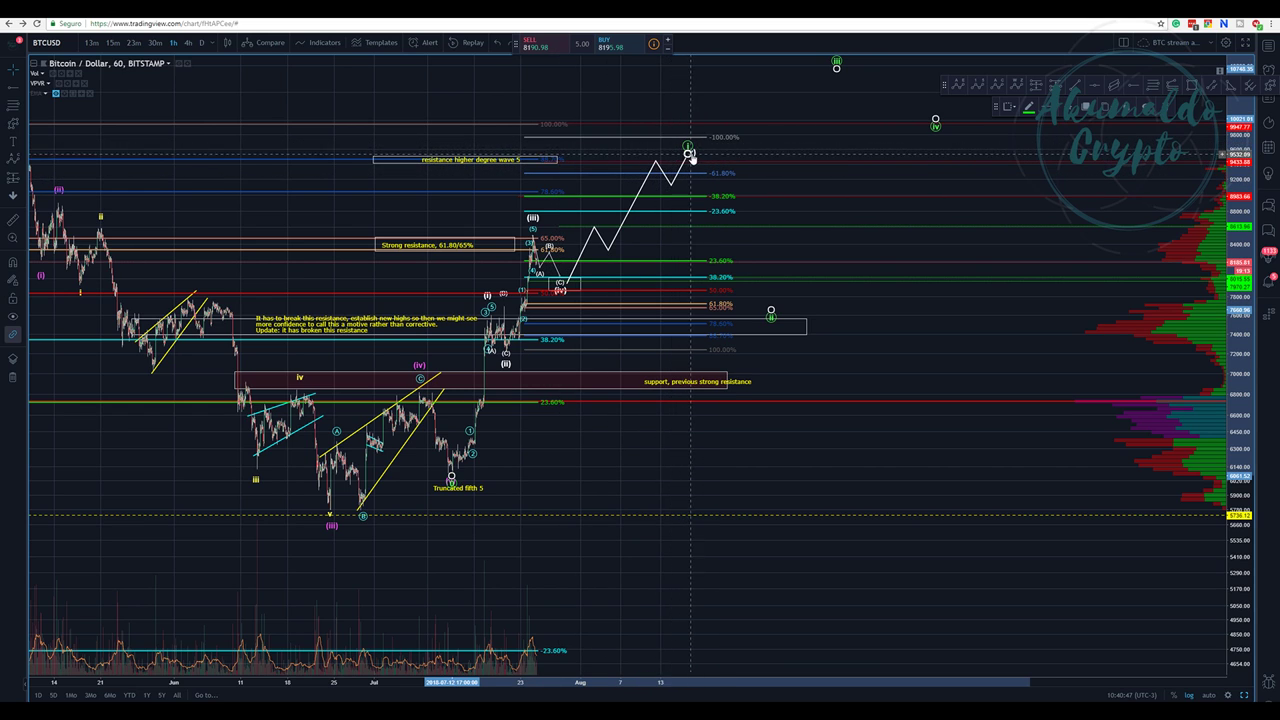
click(657, 166)
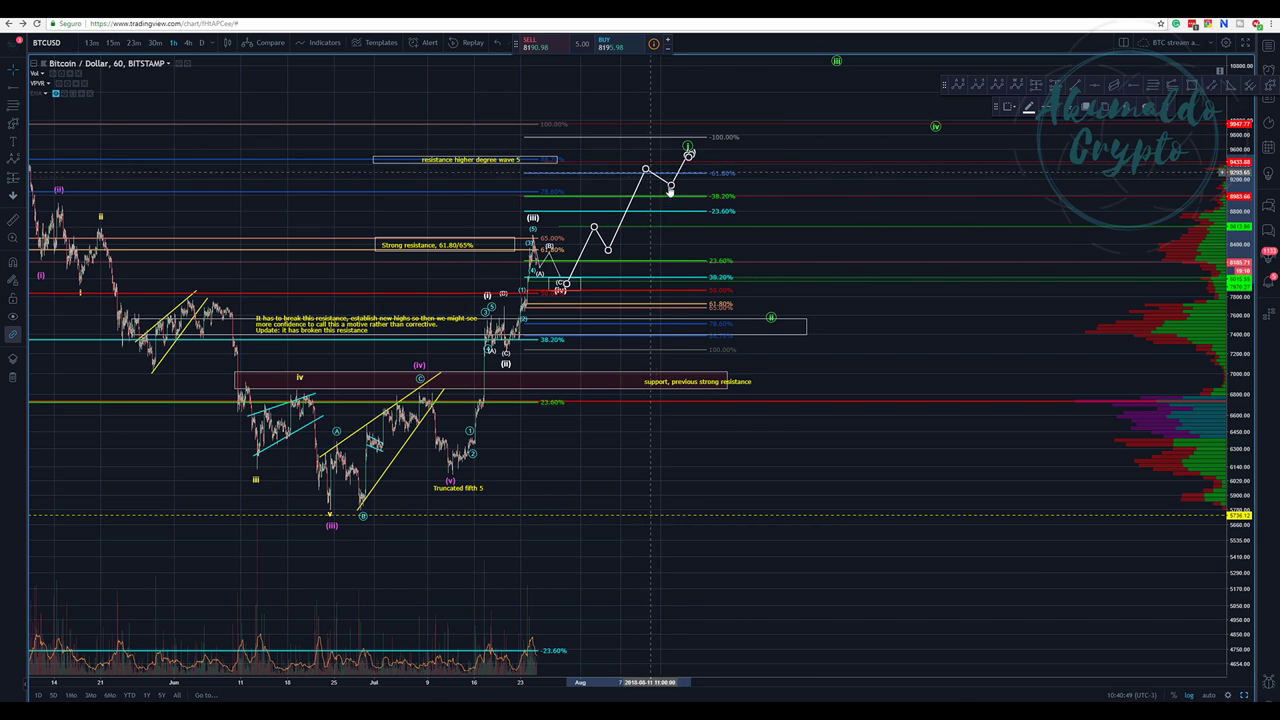
drag(688, 152, 678, 161)
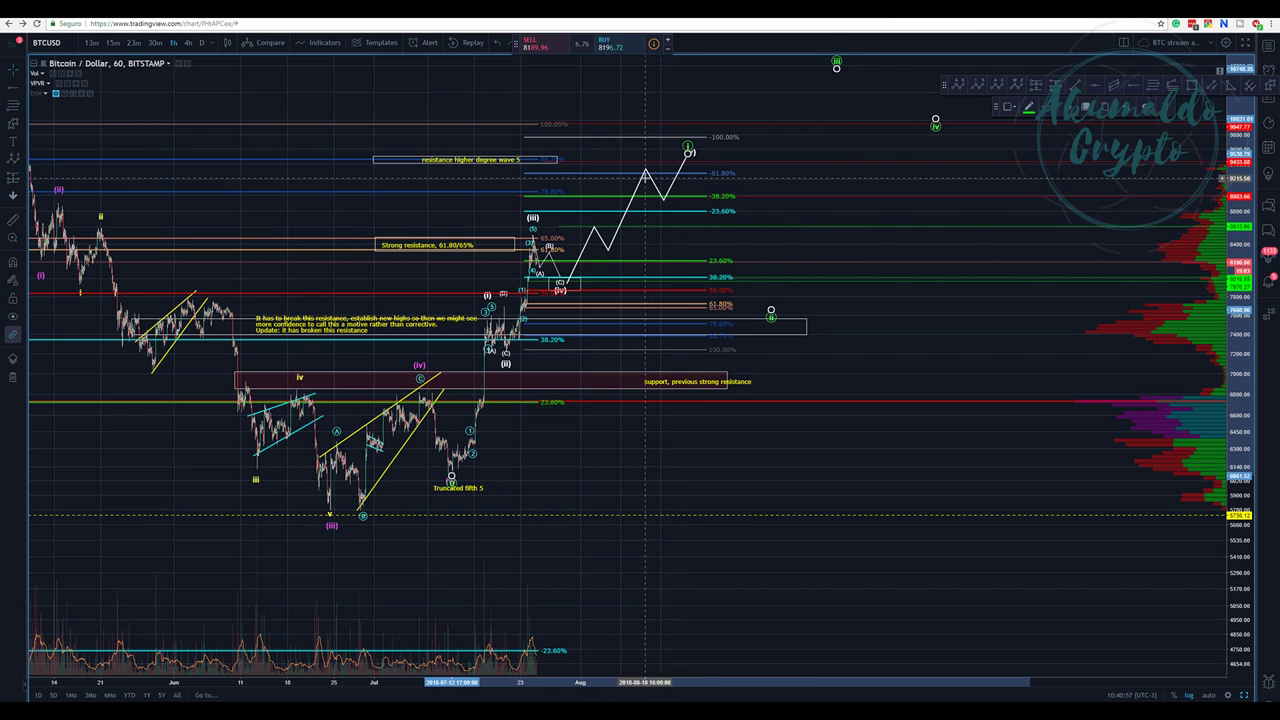
click(674, 185)
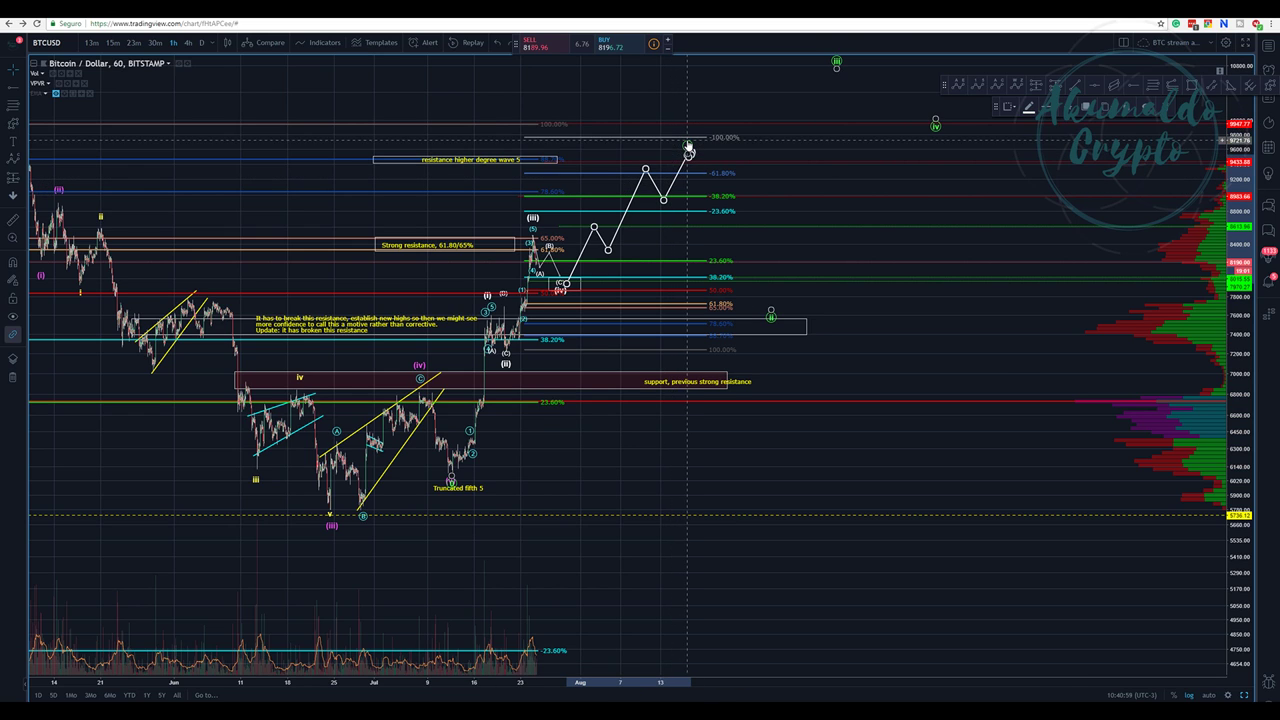
mouse_move(688, 150)
mouse_down()
mouse_move(707, 140)
mouse_move(693, 145)
mouse_up()
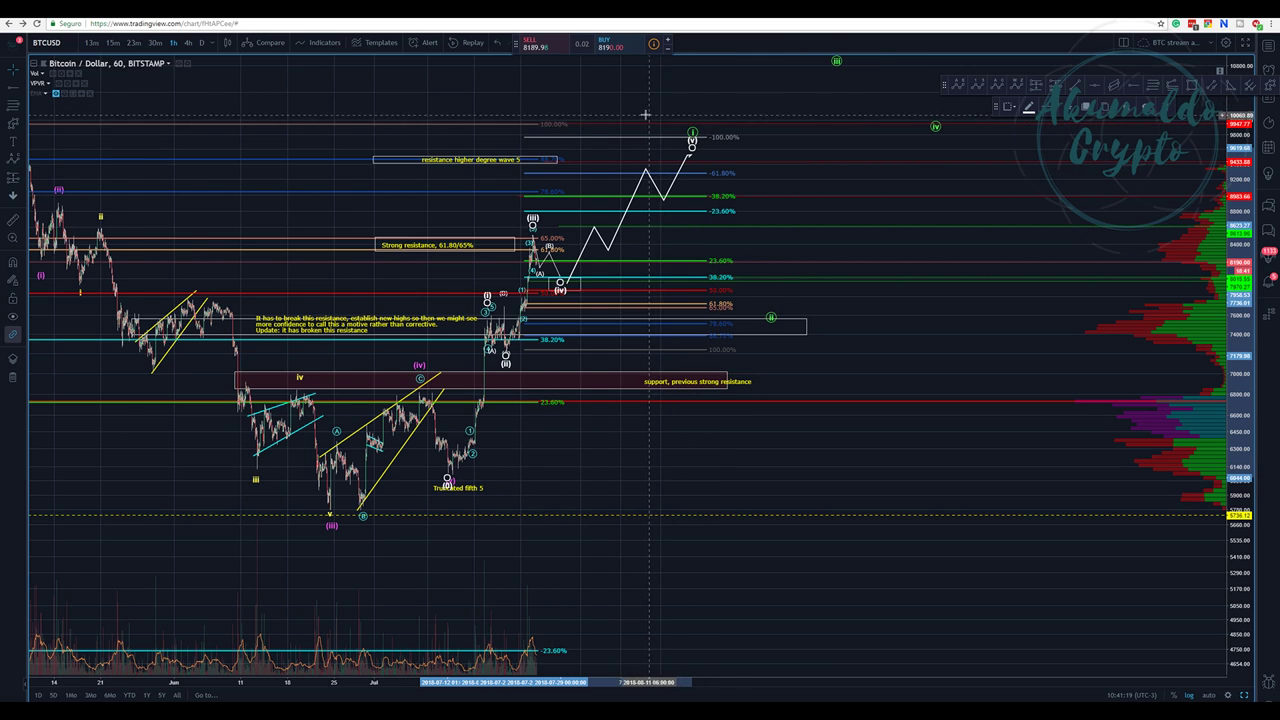
Compare the projected wave (v) path with the May high near 9,947 and the higher-degree green wave count
scroll(329, 130, down, 1)
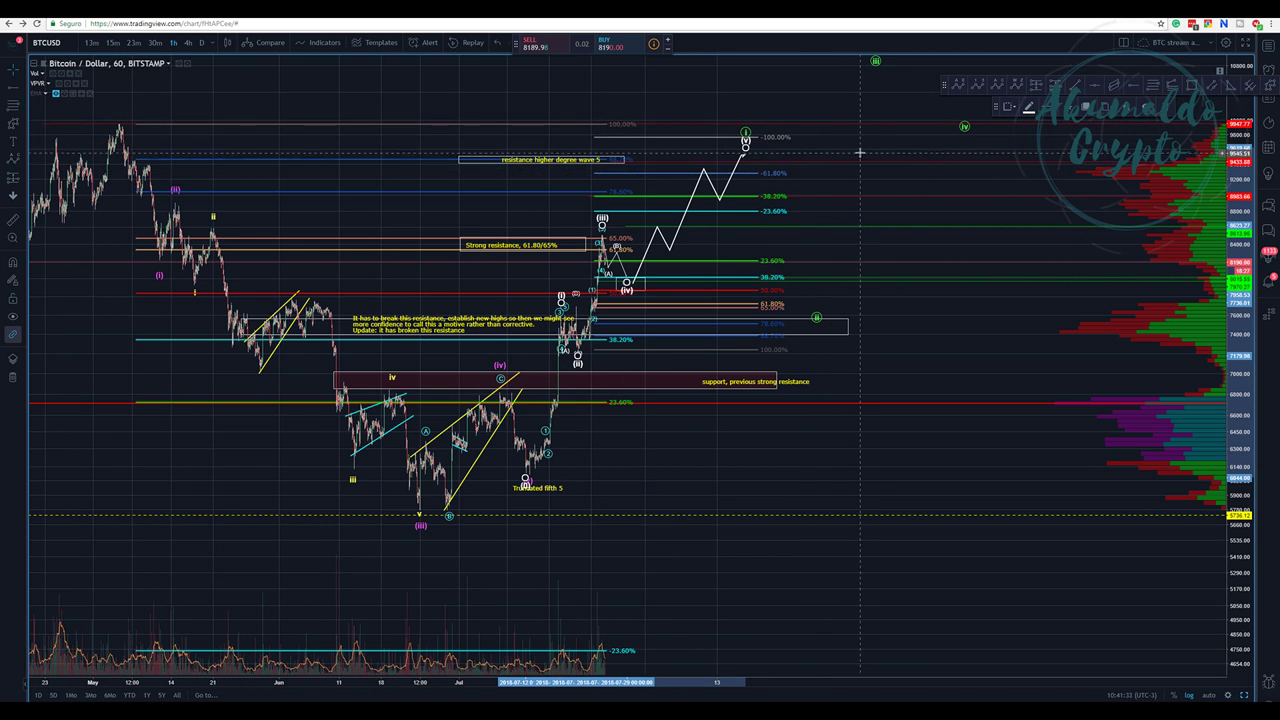
drag(857, 143, 808, 160)
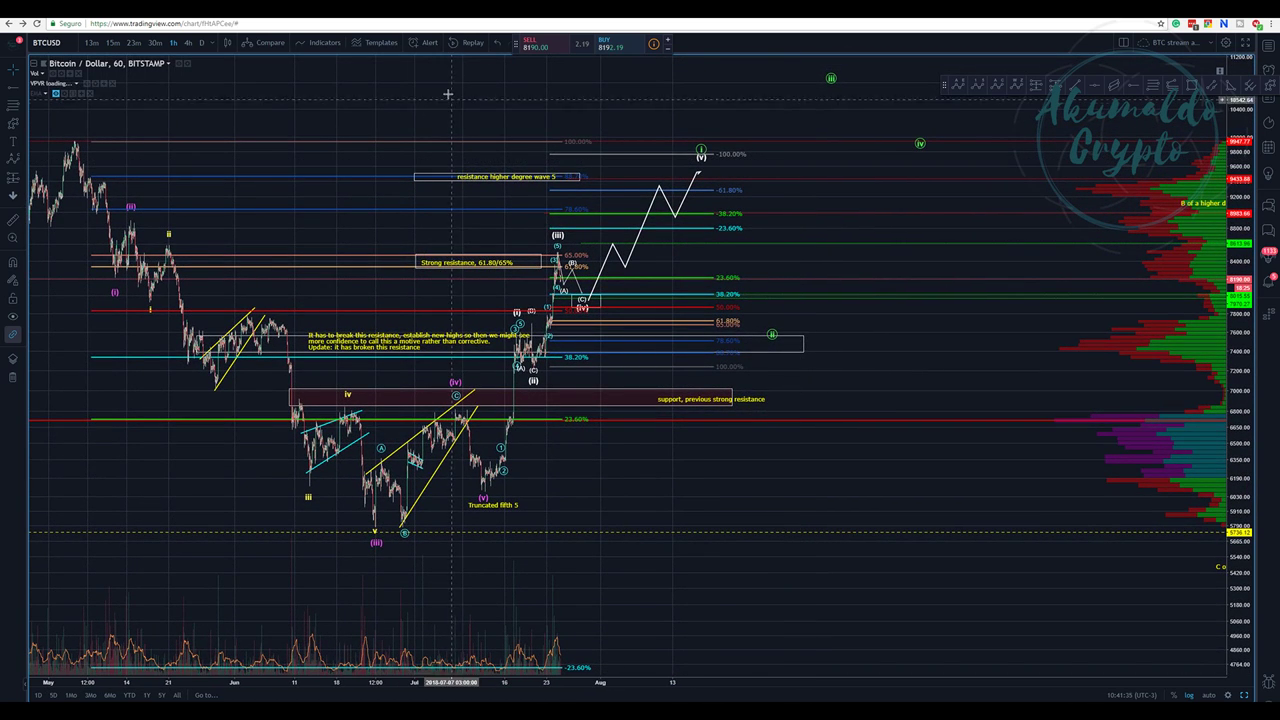
drag(390, 145, 555, 140)
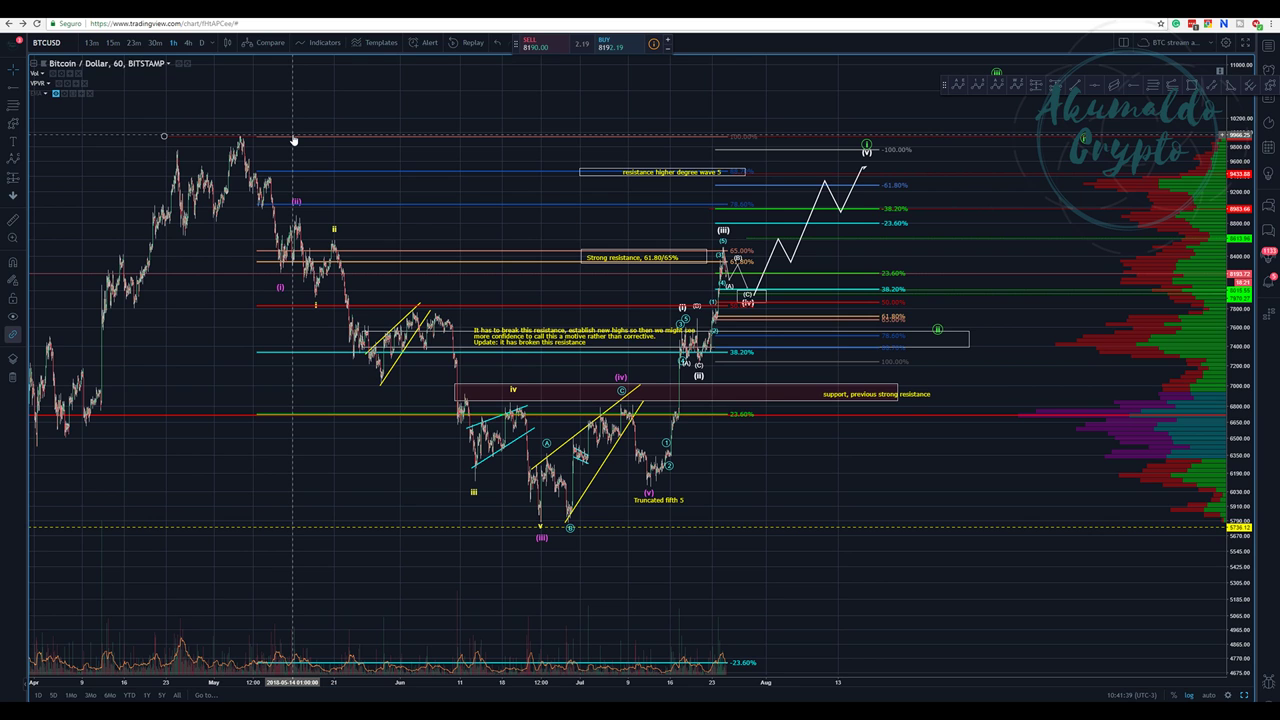
drag(735, 95, 477, 95)
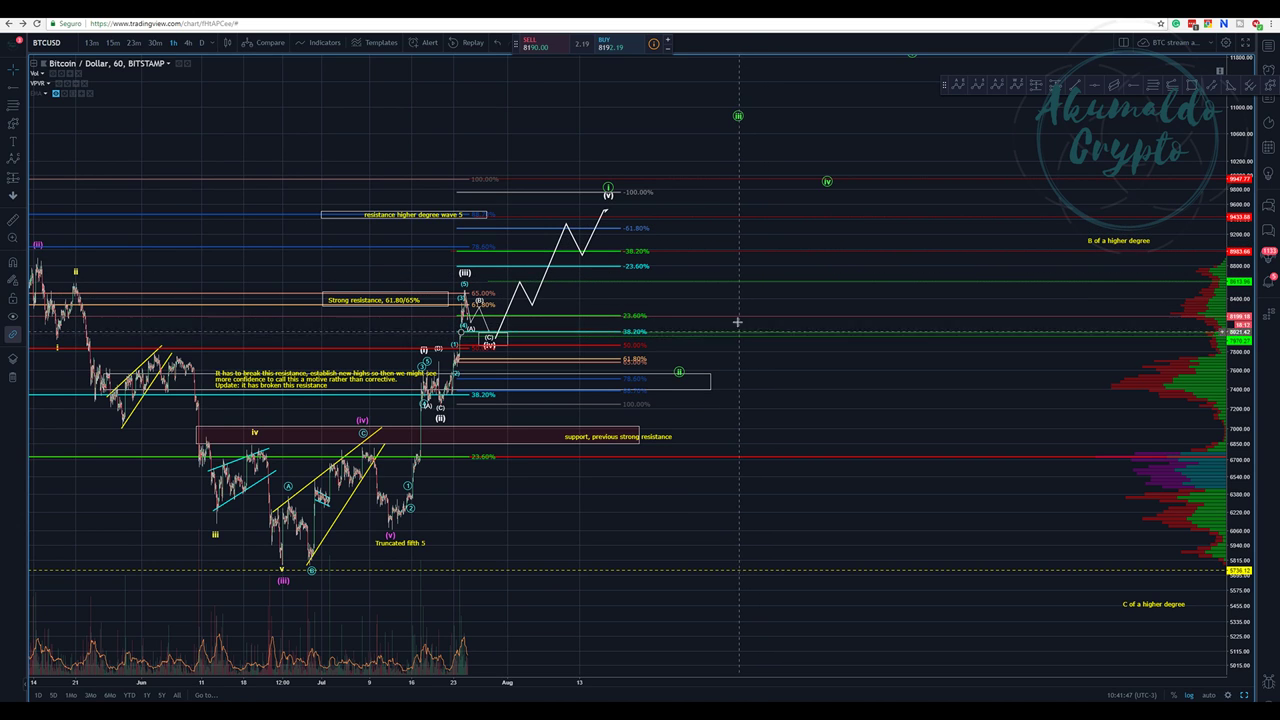
scroll(742, 324, up, 3)
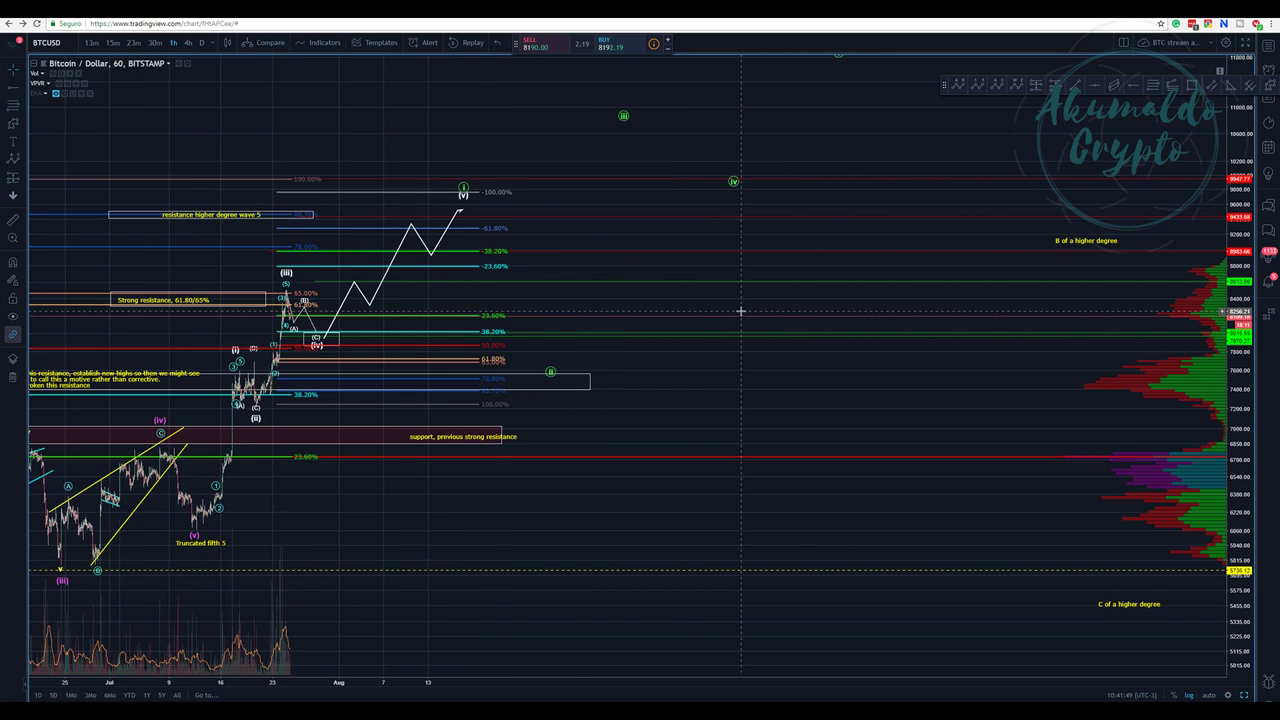
drag(648, 296, 791, 251)
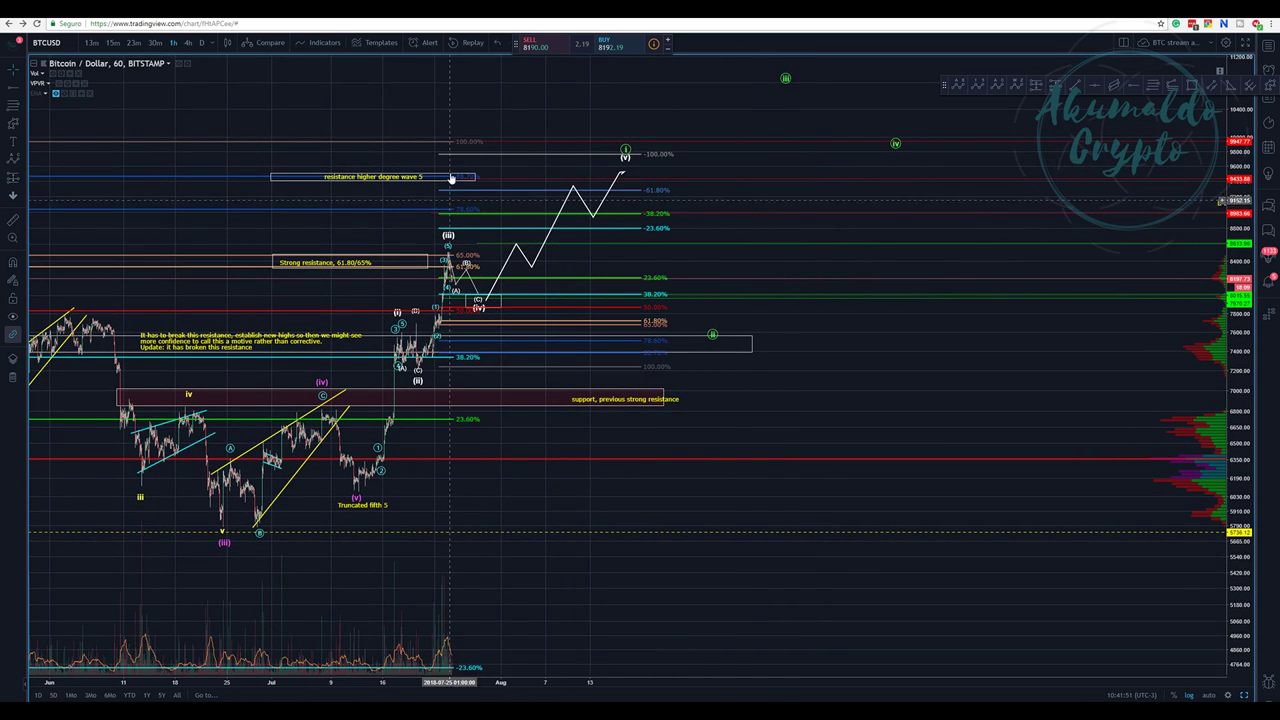
Show the EMA lines again and examine how price reacted to them around the wave (ii) low
mouse_move(60, 97)
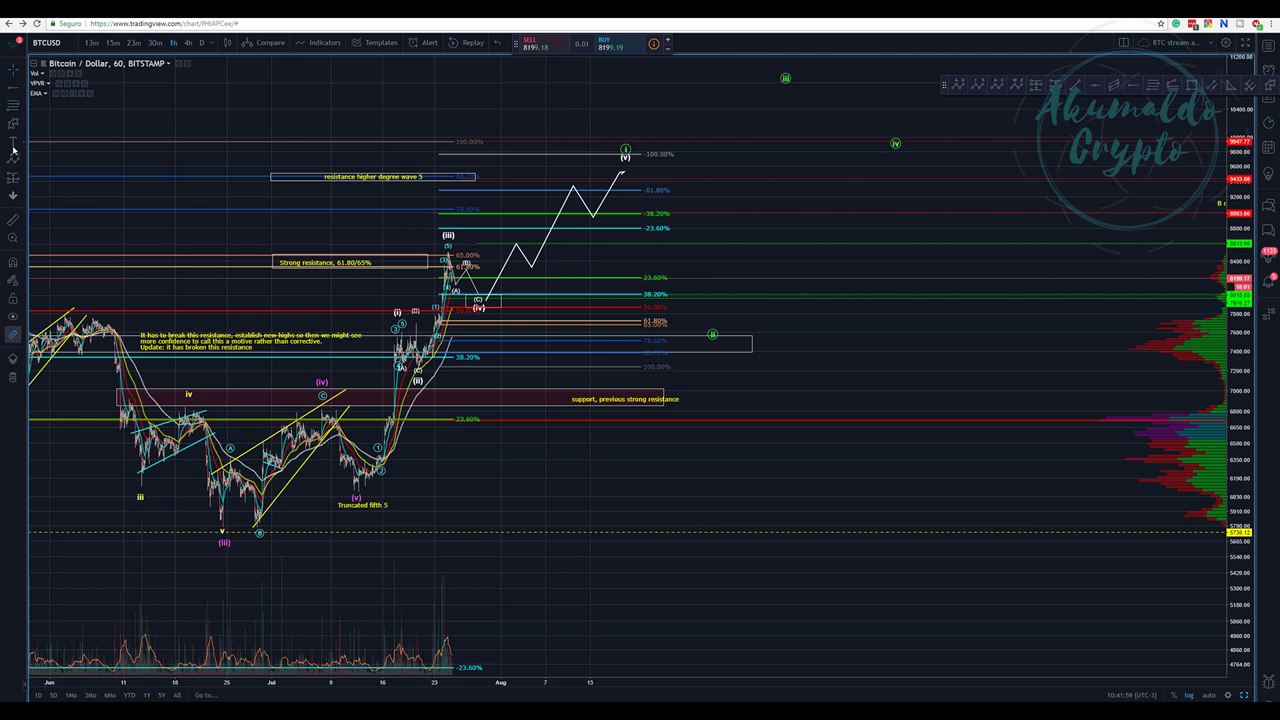
drag(365, 222, 585, 360)
drag(497, 482, 441, 299)
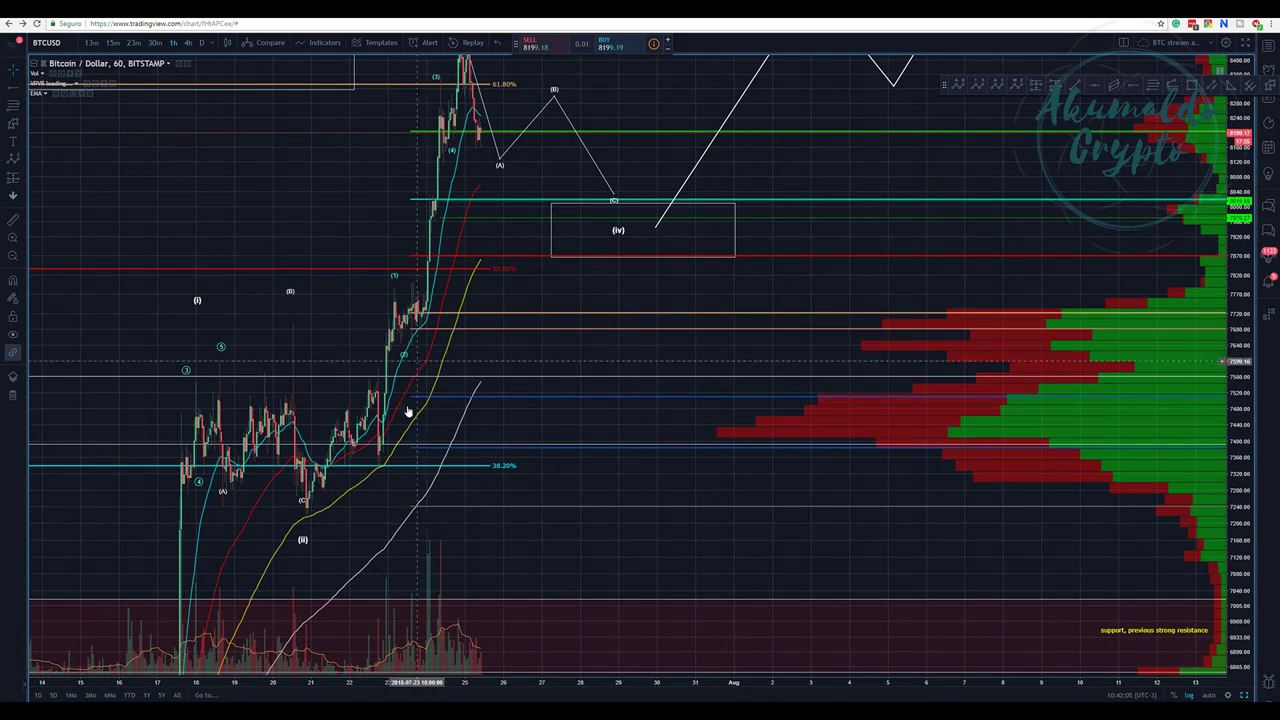
scroll(241, 503, down, 2)
drag(241, 503, 174, 290)
drag(581, 593, 597, 432)
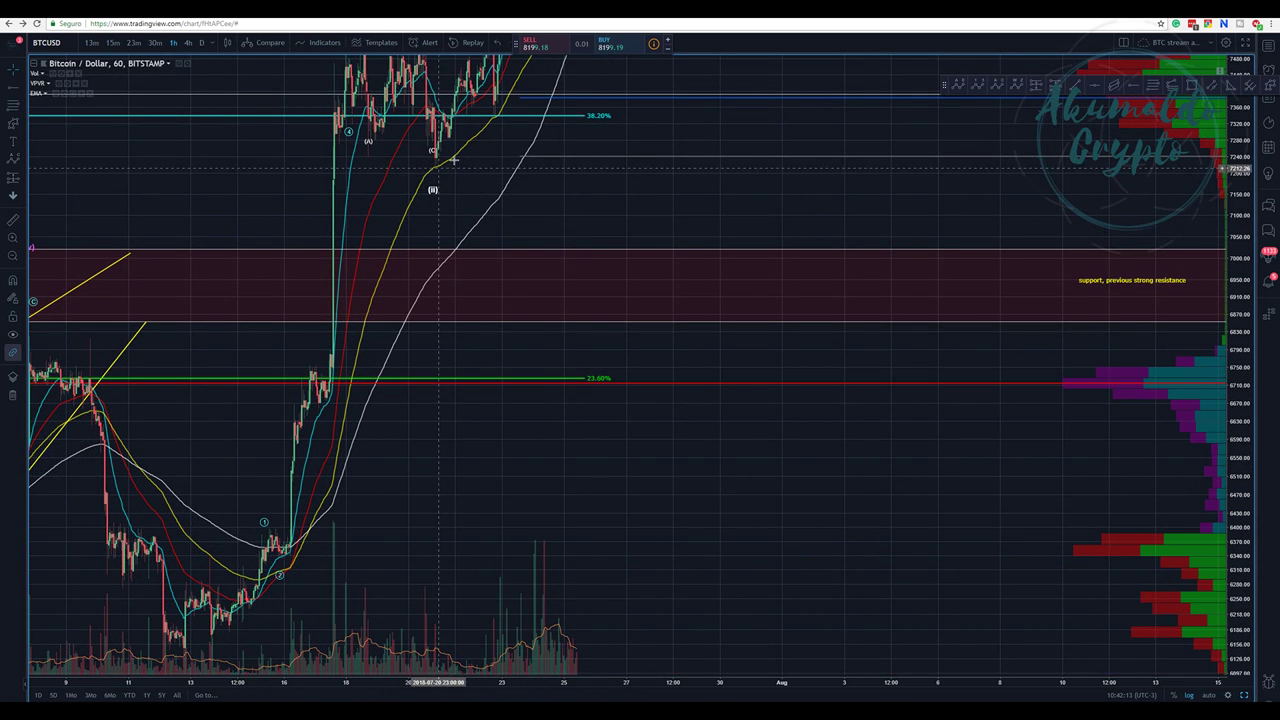
drag(567, 188, 558, 242)
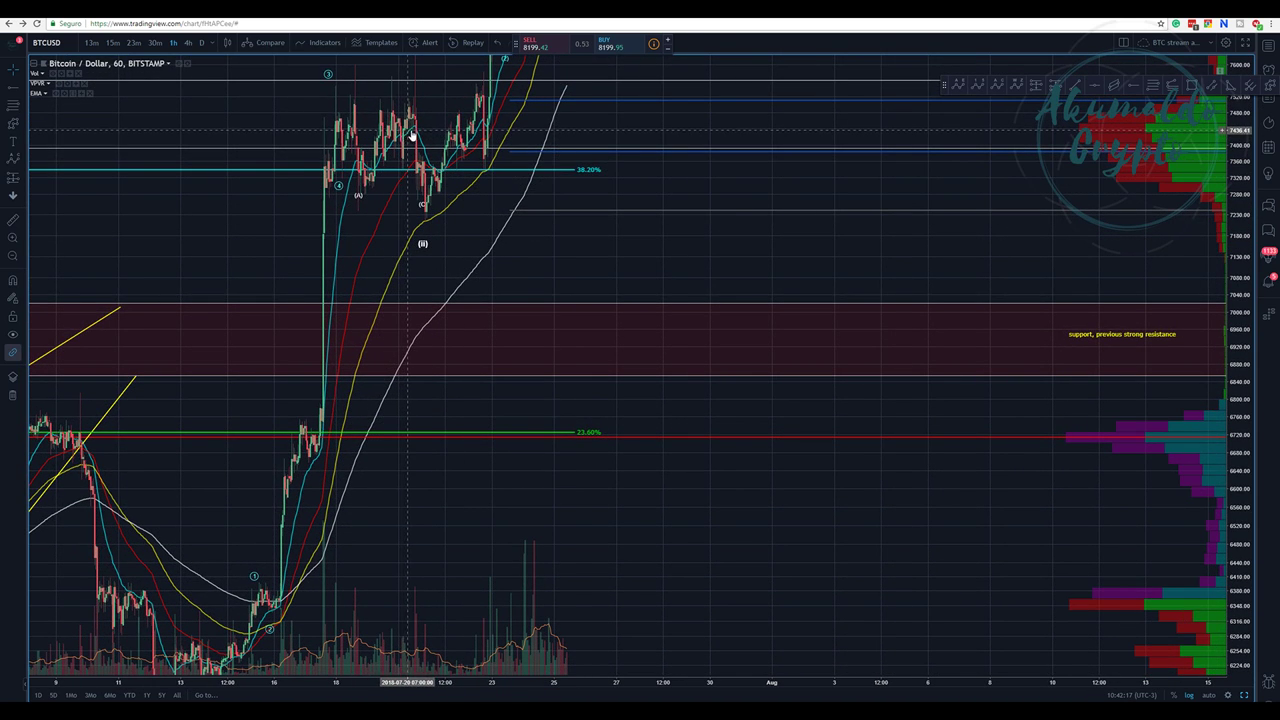
Lower the projected (C) point into the wave (iv) box at about 7,992 and shift the (B) point slightly later, near 8,305
drag(571, 243, 574, 345)
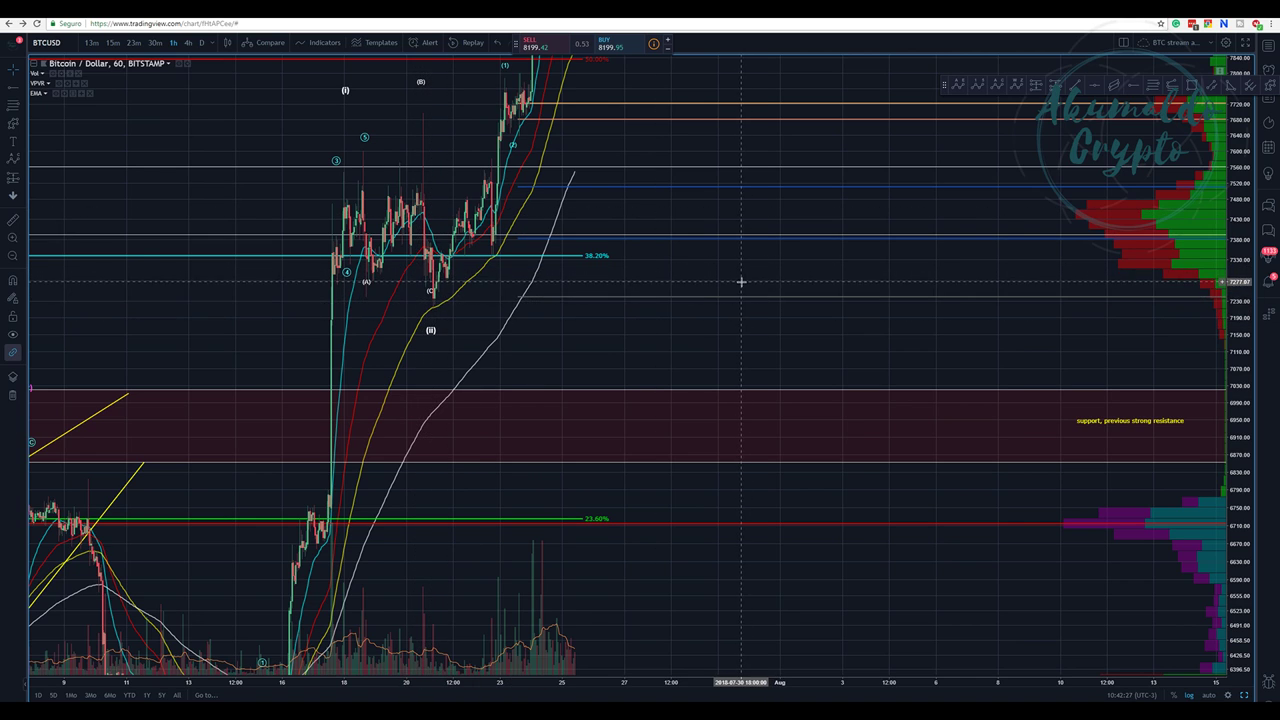
drag(729, 320, 657, 451)
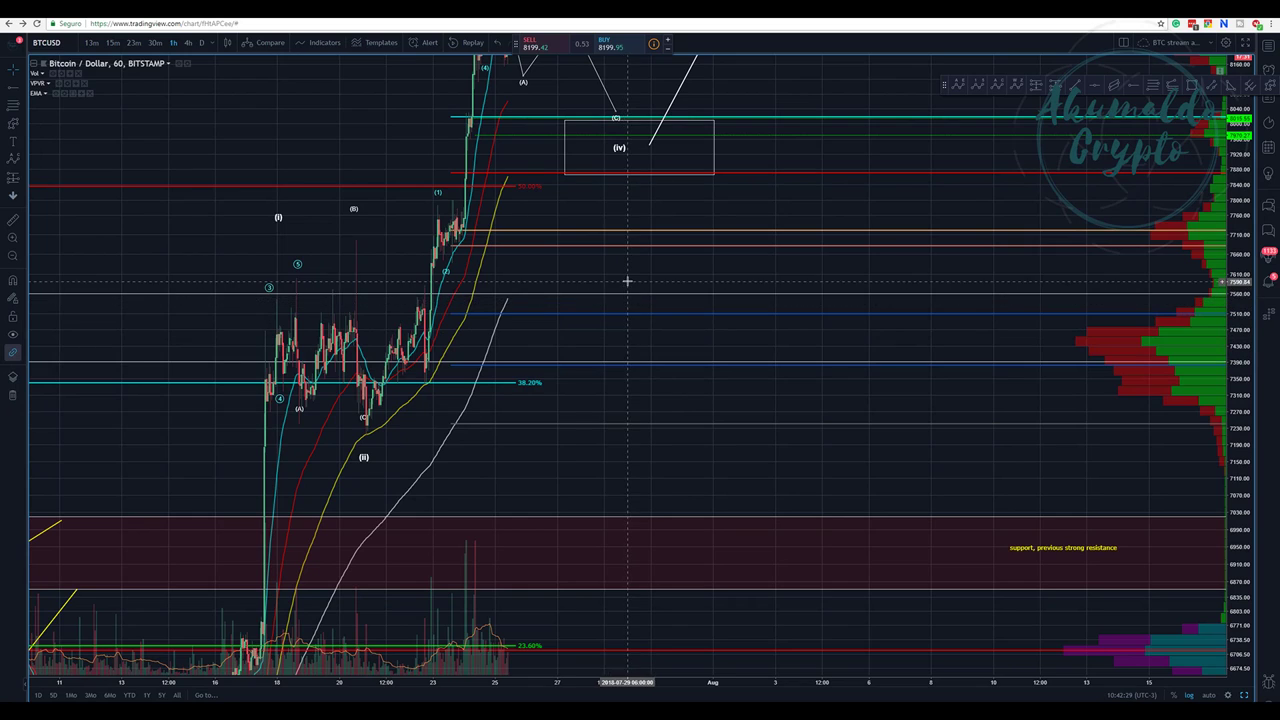
drag(626, 283, 680, 297)
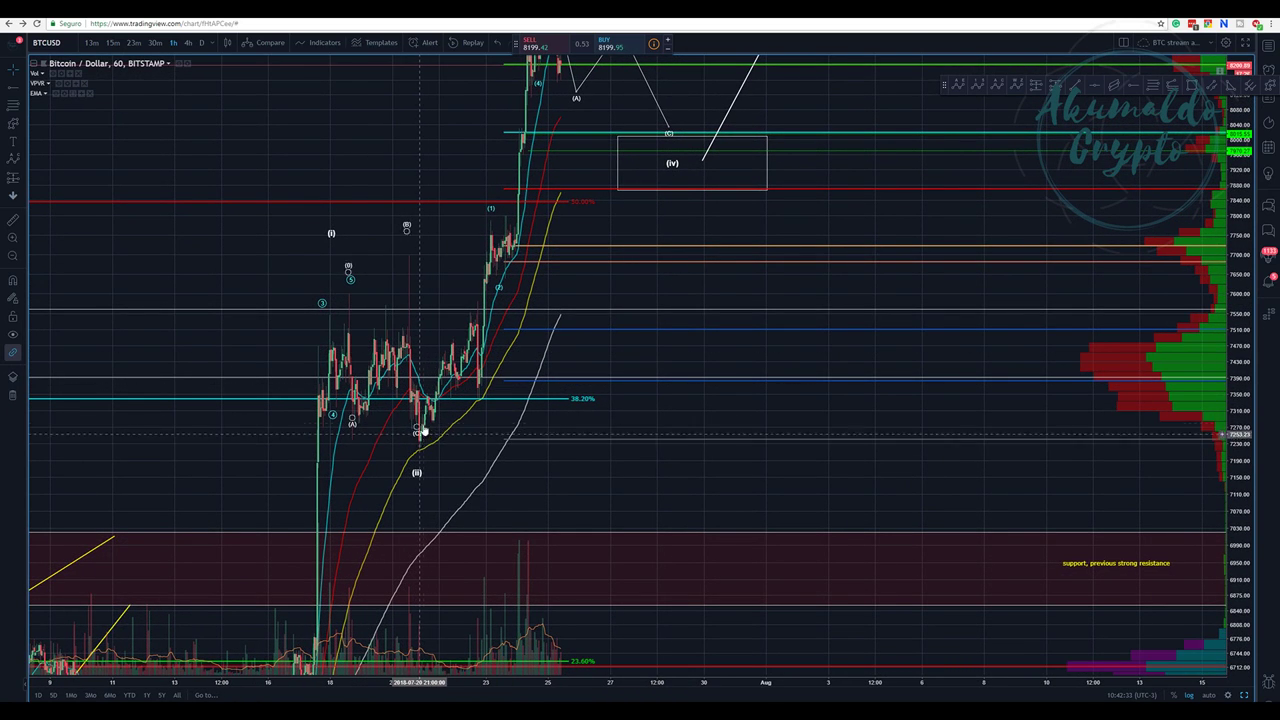
drag(691, 237, 672, 390)
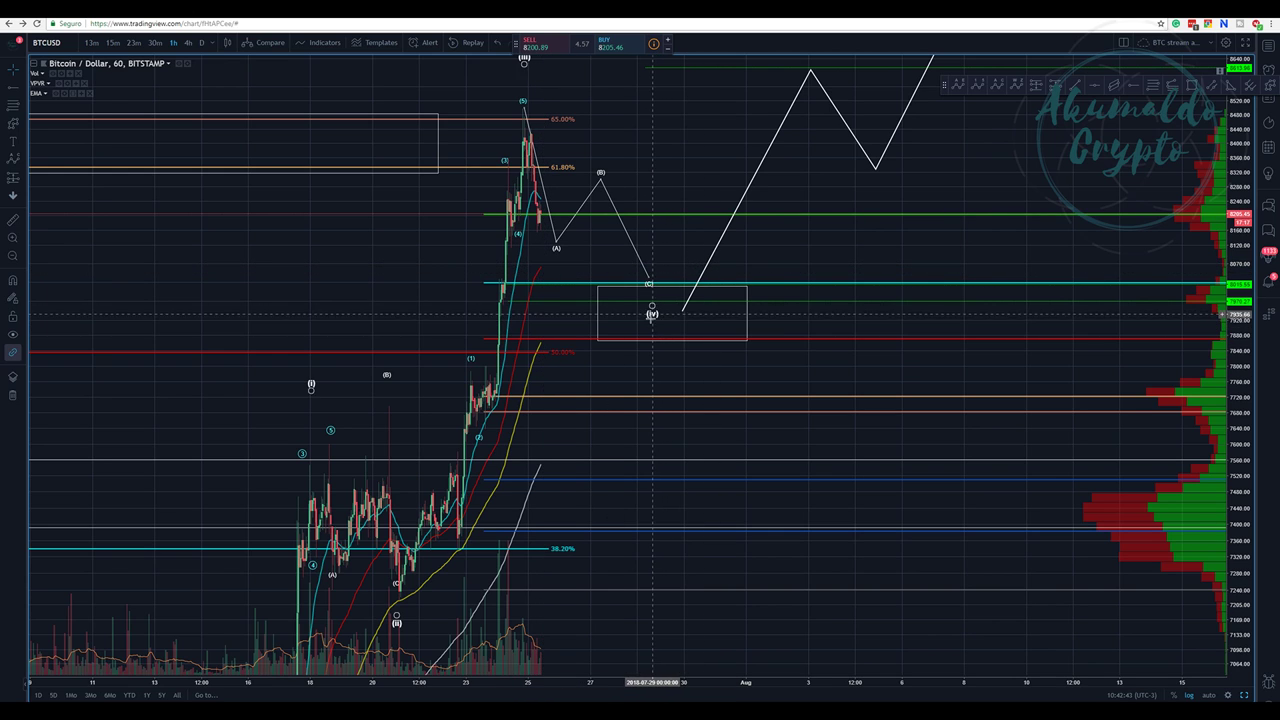
drag(651, 286, 653, 294)
drag(600, 176, 613, 174)
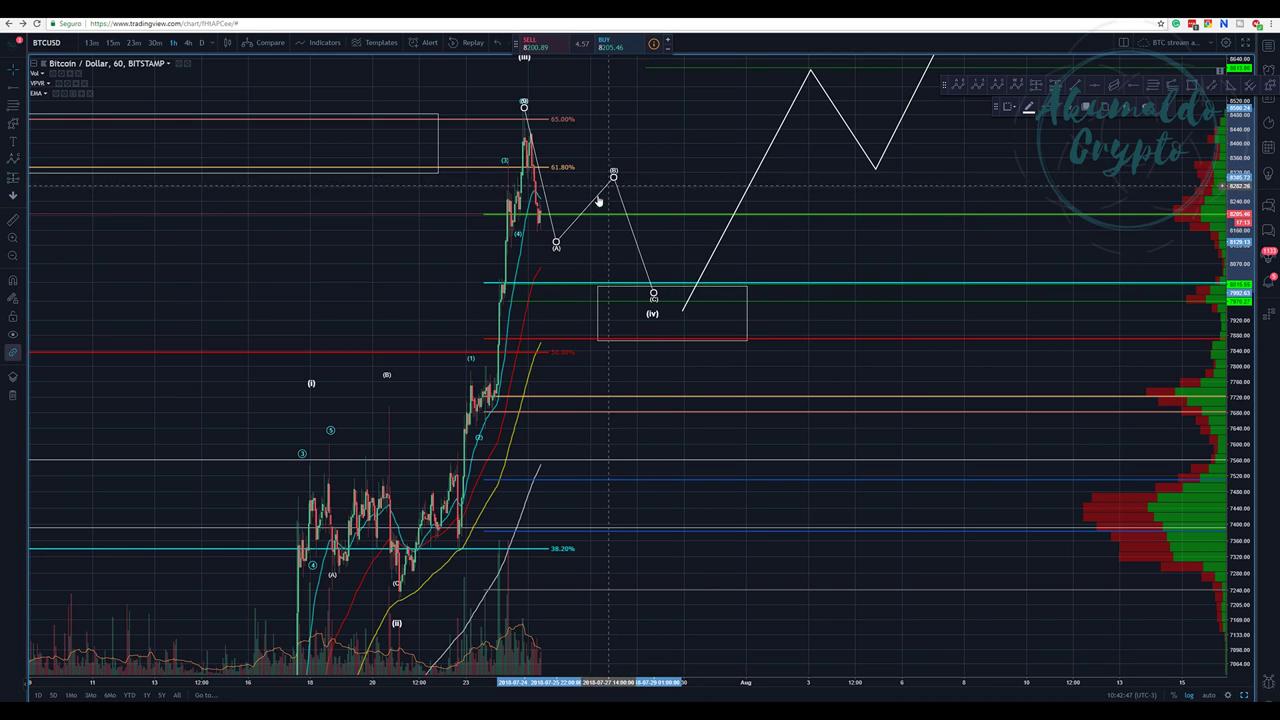
drag(557, 243, 556, 241)
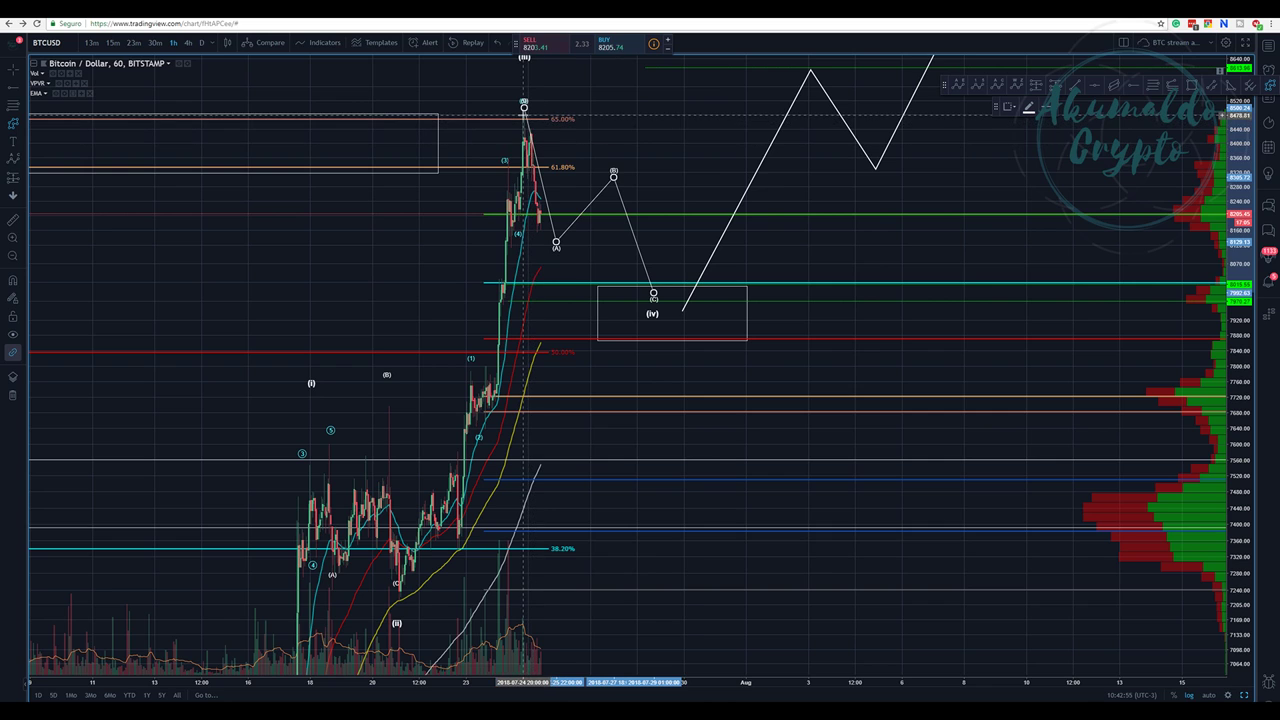
click(523, 115)
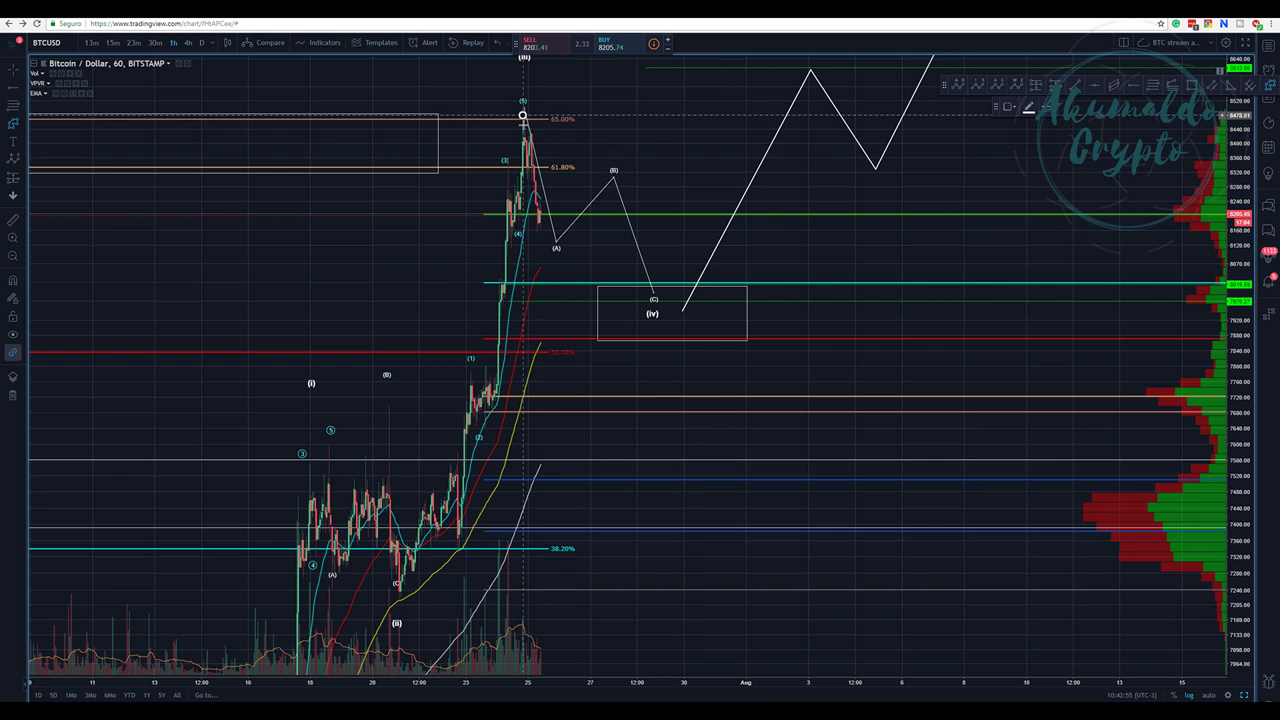
click(560, 316)
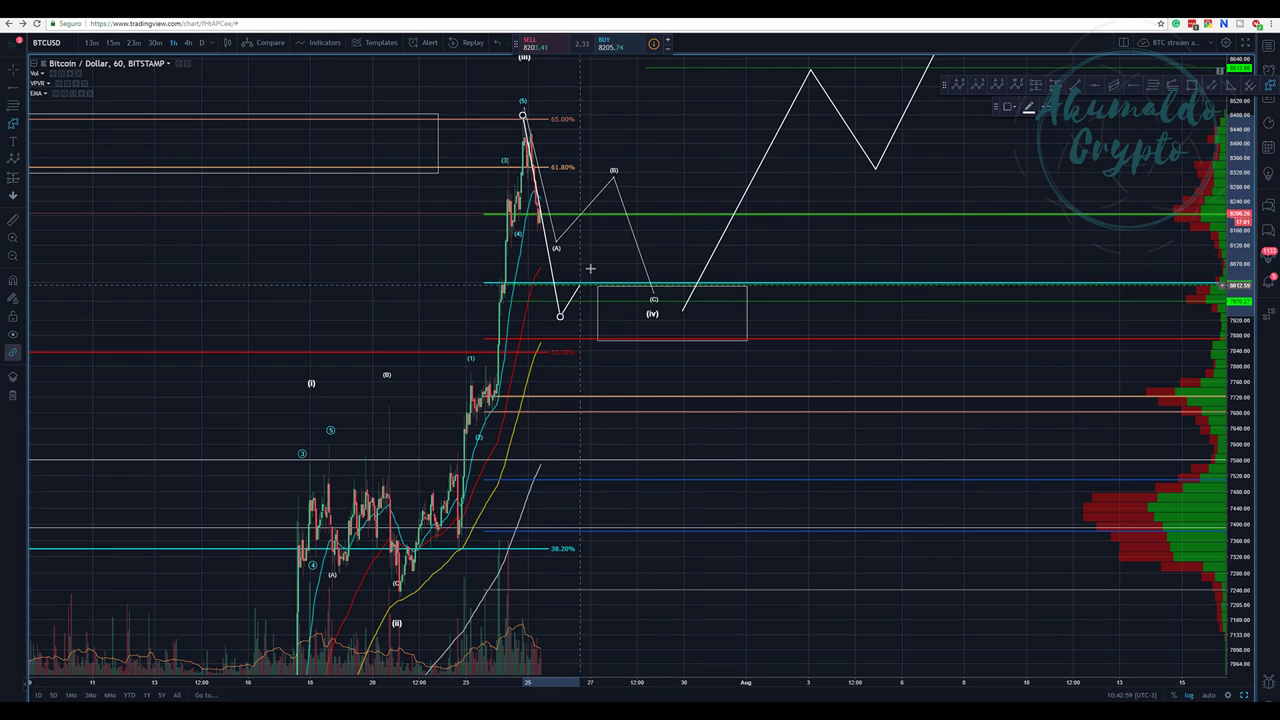
key(Escape)
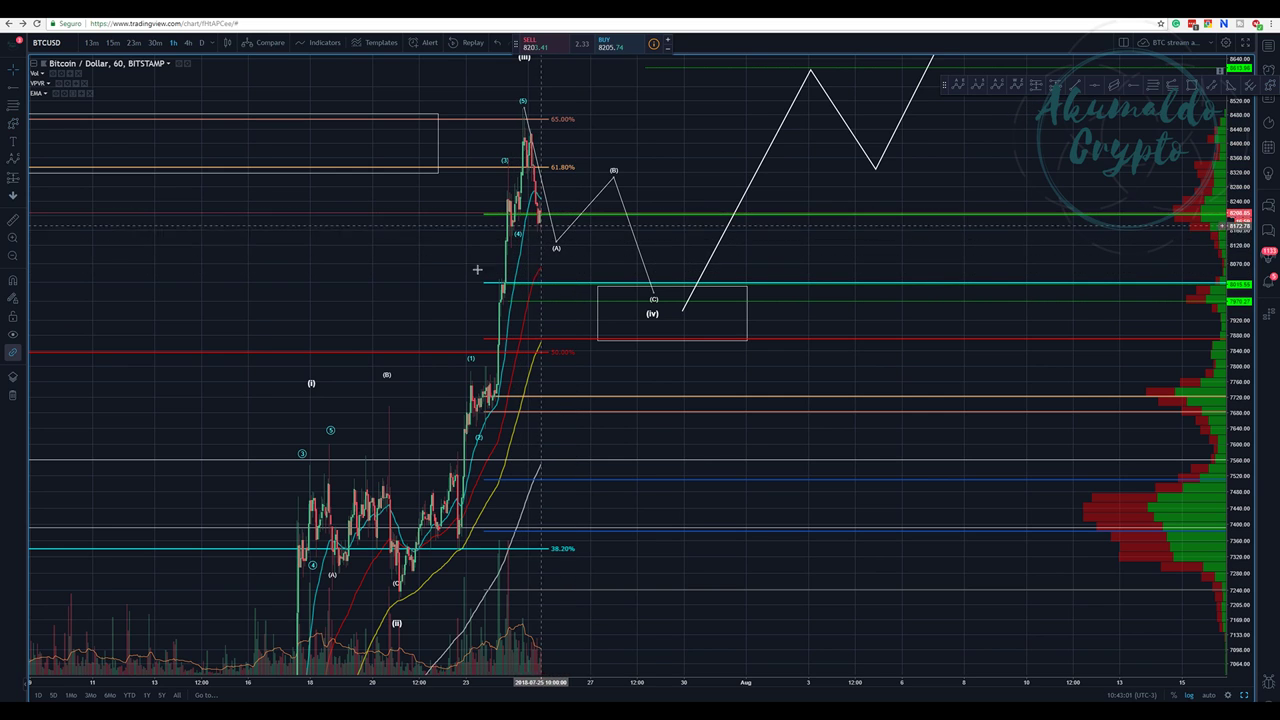
Sketch with the cyan Brush the red EMA flattening near 8,060 and the cyan EMA dipping to about 7,970 and curving back up
click(15, 139)
click(12, 124)
click(60, 220)
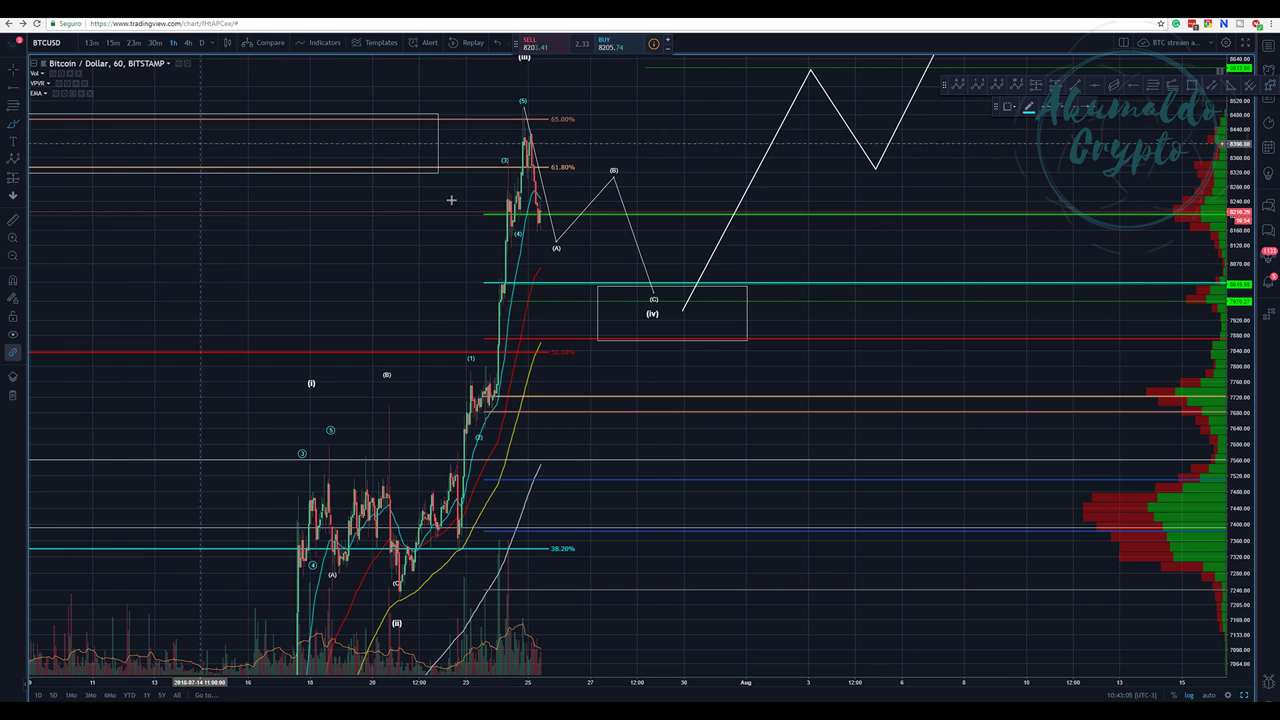
click(545, 268)
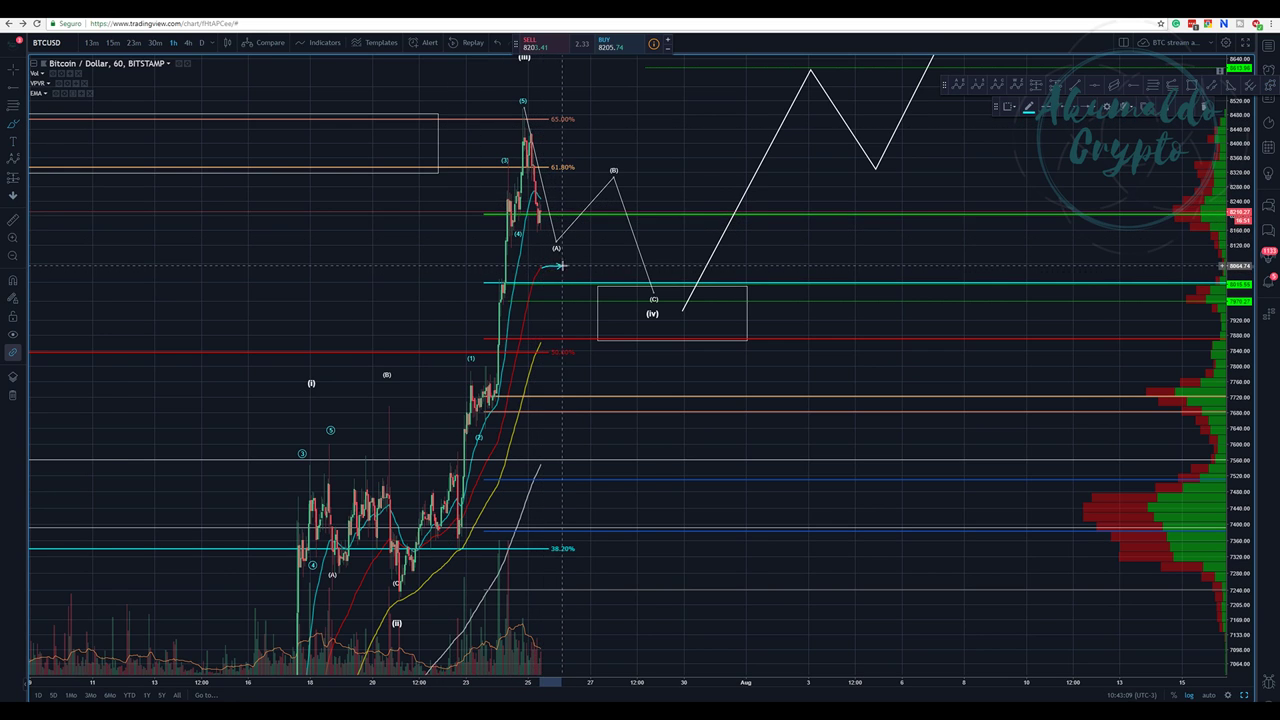
click(584, 268)
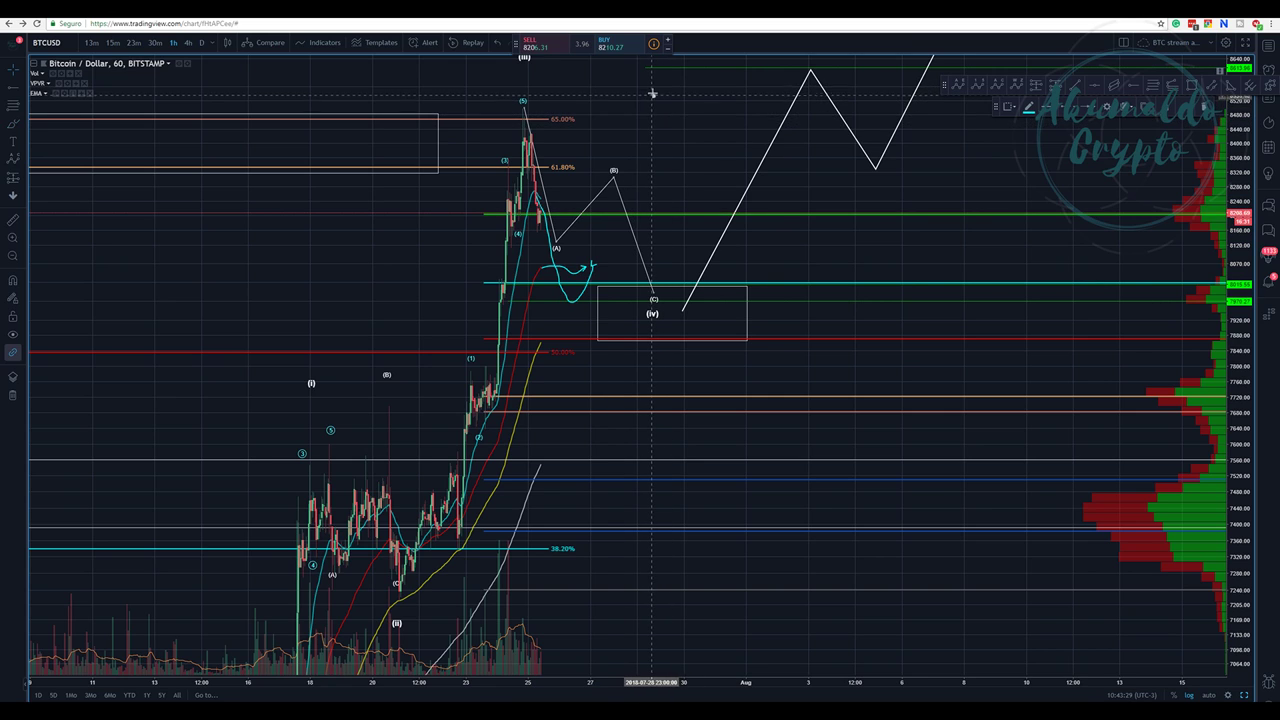
Move the (C) and (ii) labels to the yellow EMA beneath the wave (ii) low, placing (ii) at about 7,197
drag(652, 95, 646, 60)
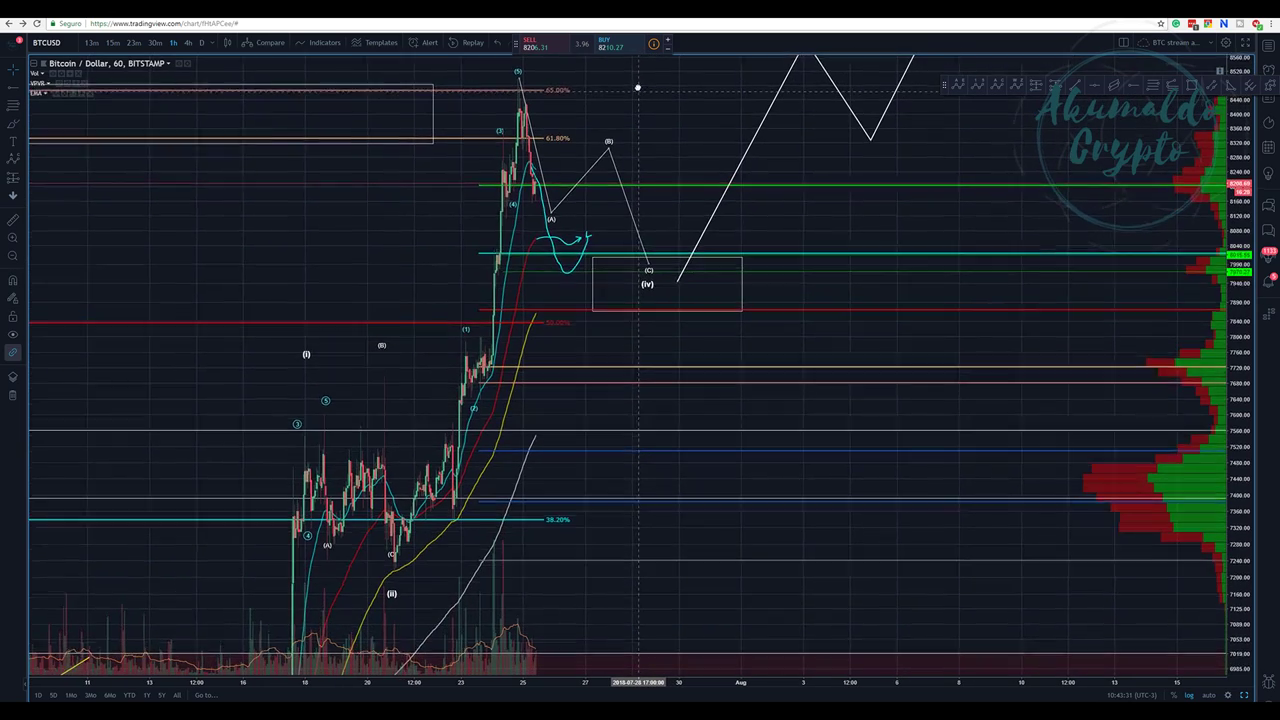
drag(831, 206, 847, 126)
drag(777, 277, 809, 210)
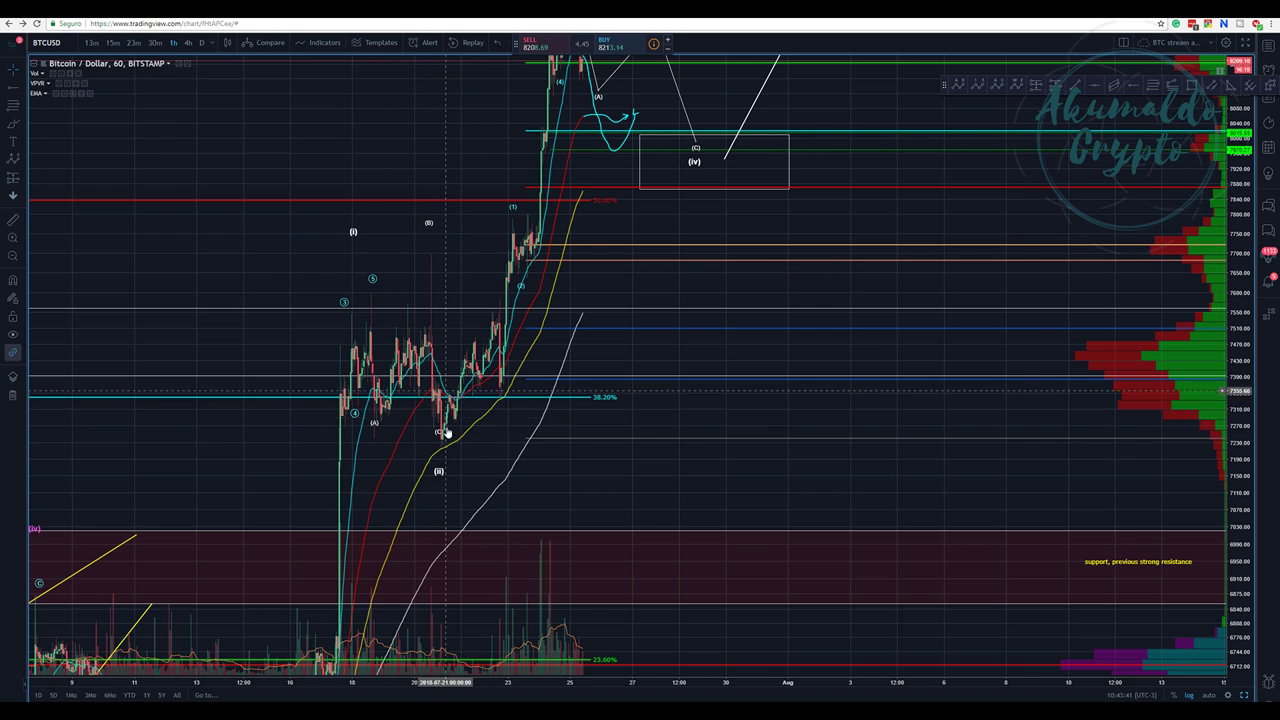
drag(438, 430, 442, 457)
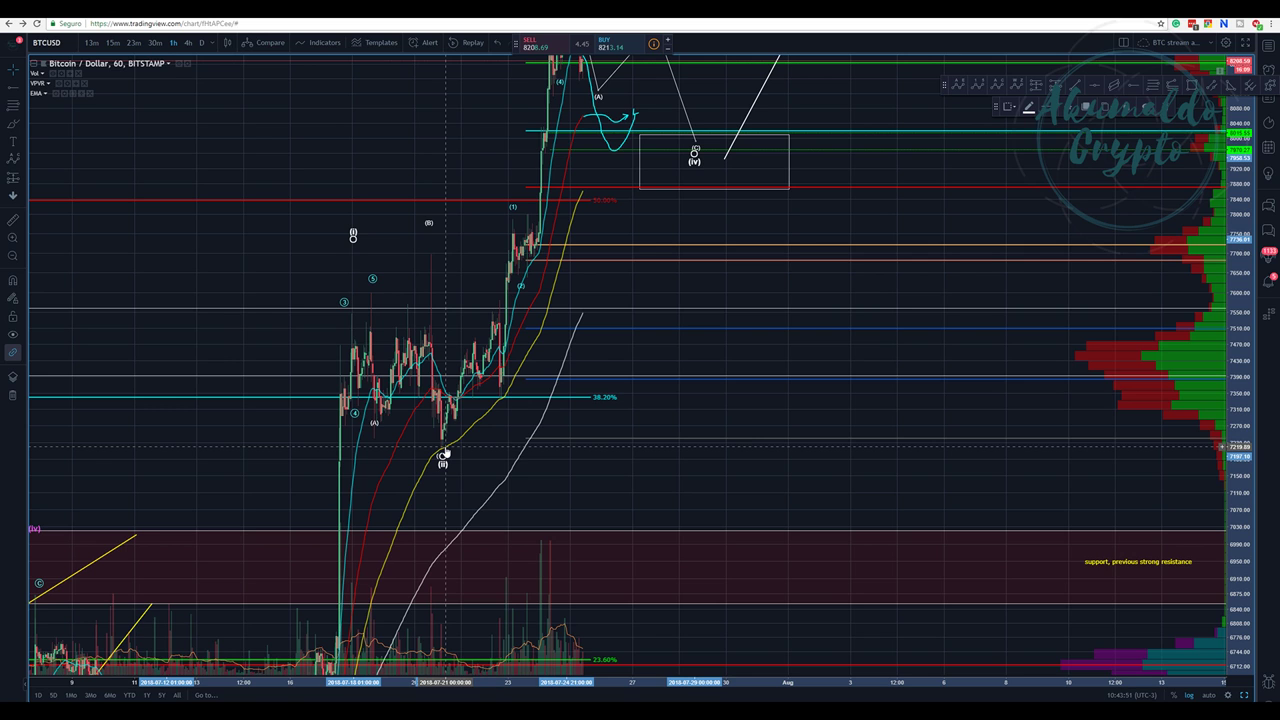
click(778, 217)
Move the floating drawing toolbar lower and shift the (iv) label slightly later inside its box
drag(778, 217, 770, 305)
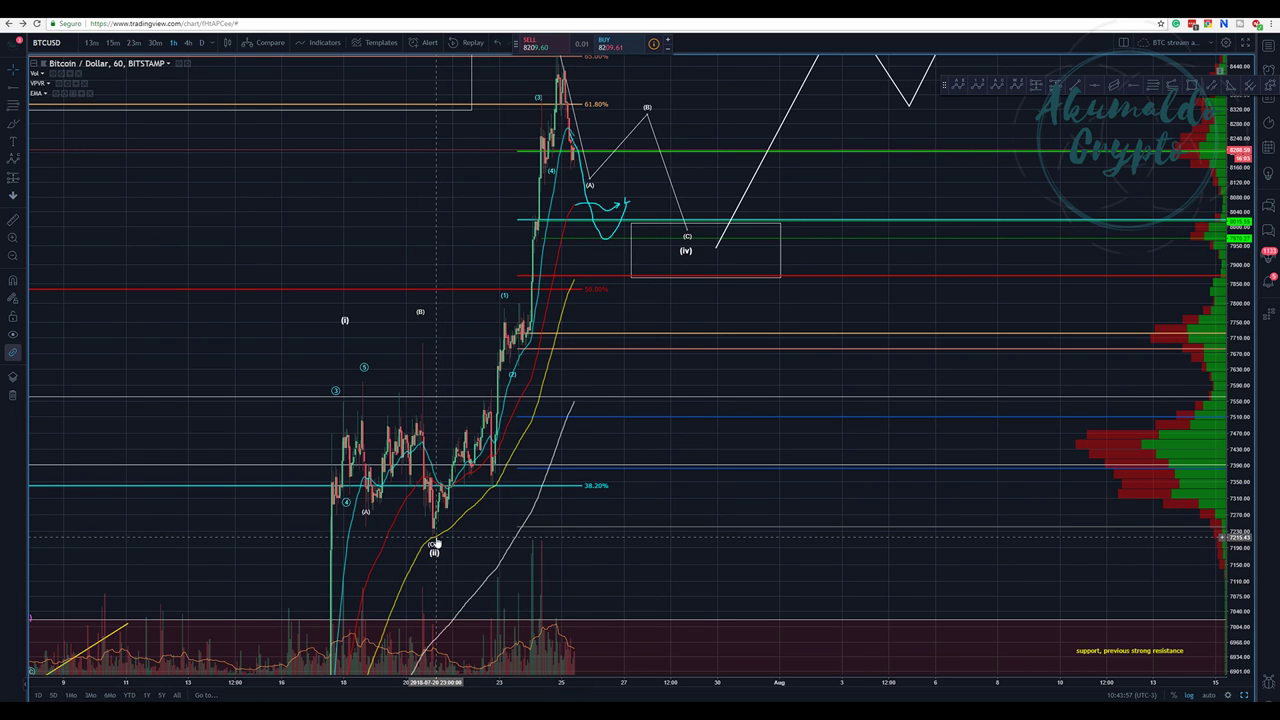
drag(660, 64, 658, 99)
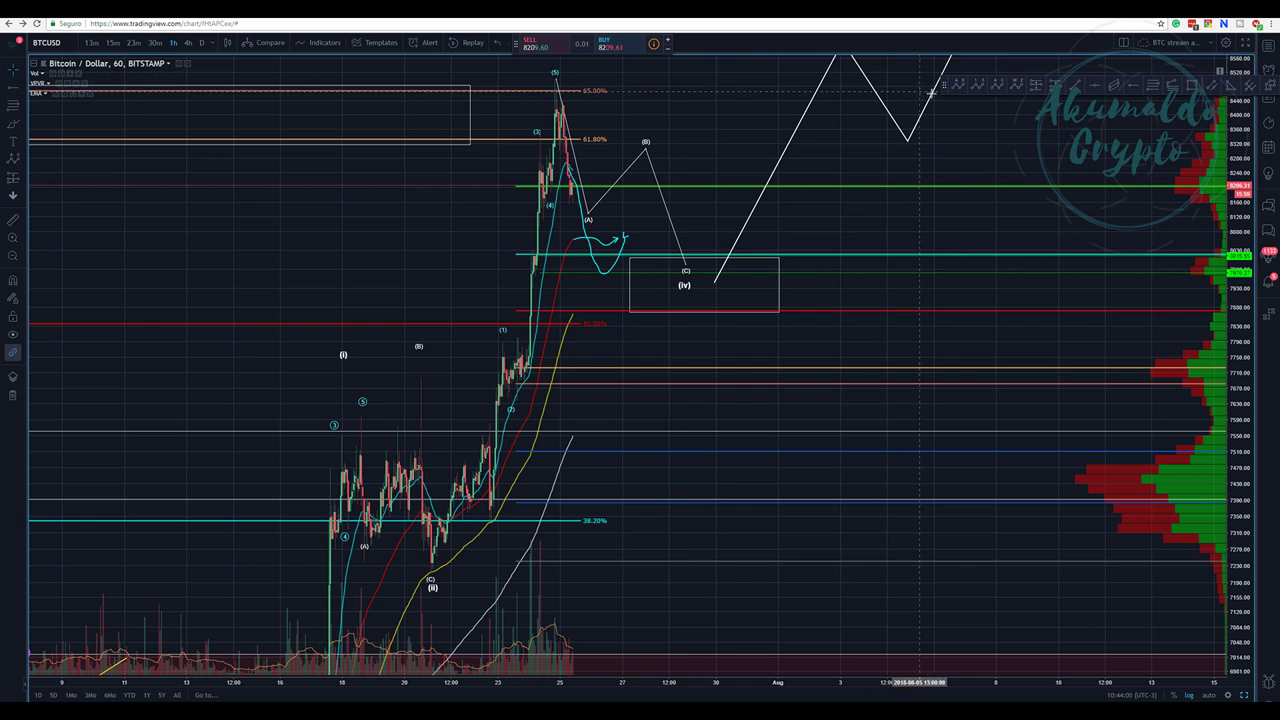
drag(945, 90, 945, 132)
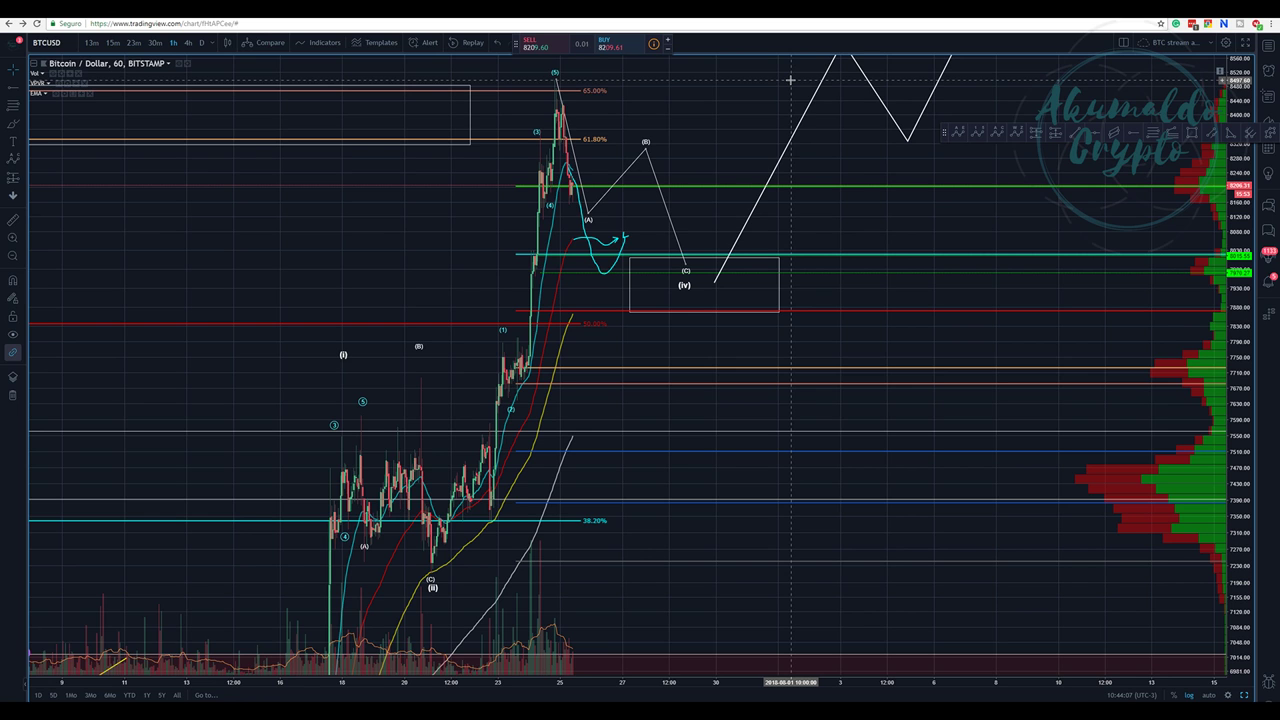
drag(754, 94, 680, 100)
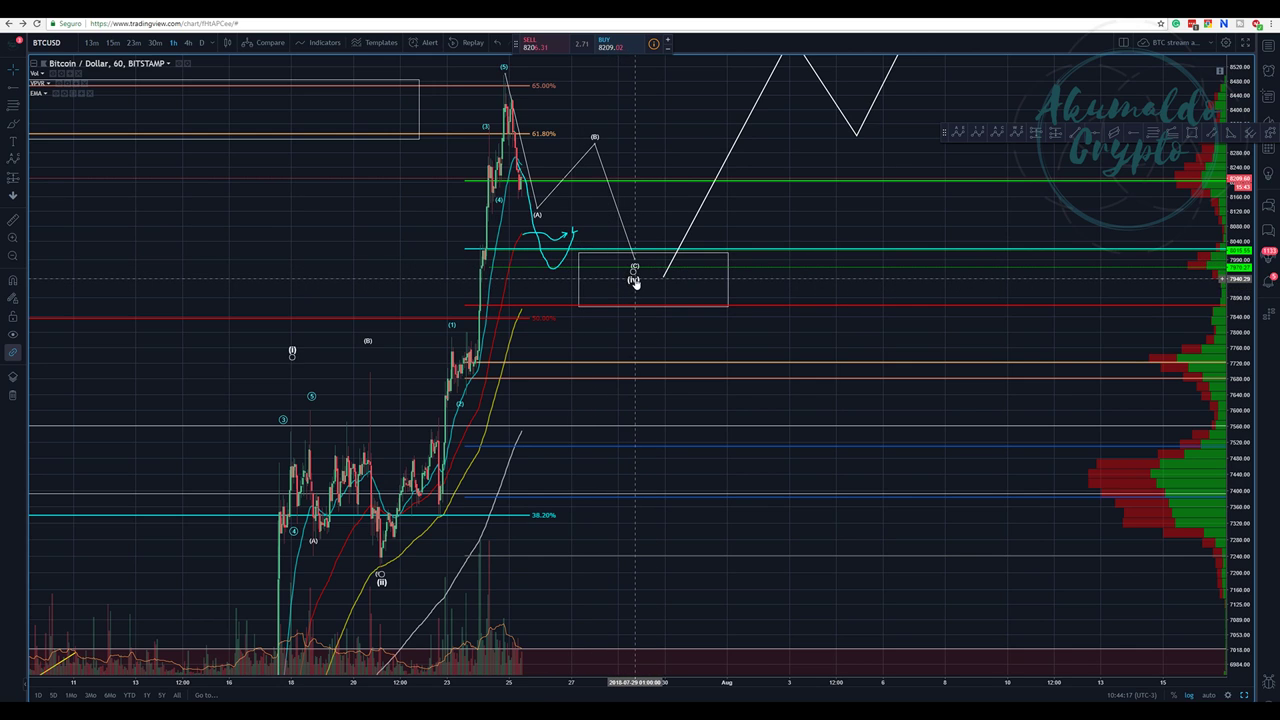
drag(633, 272, 639, 276)
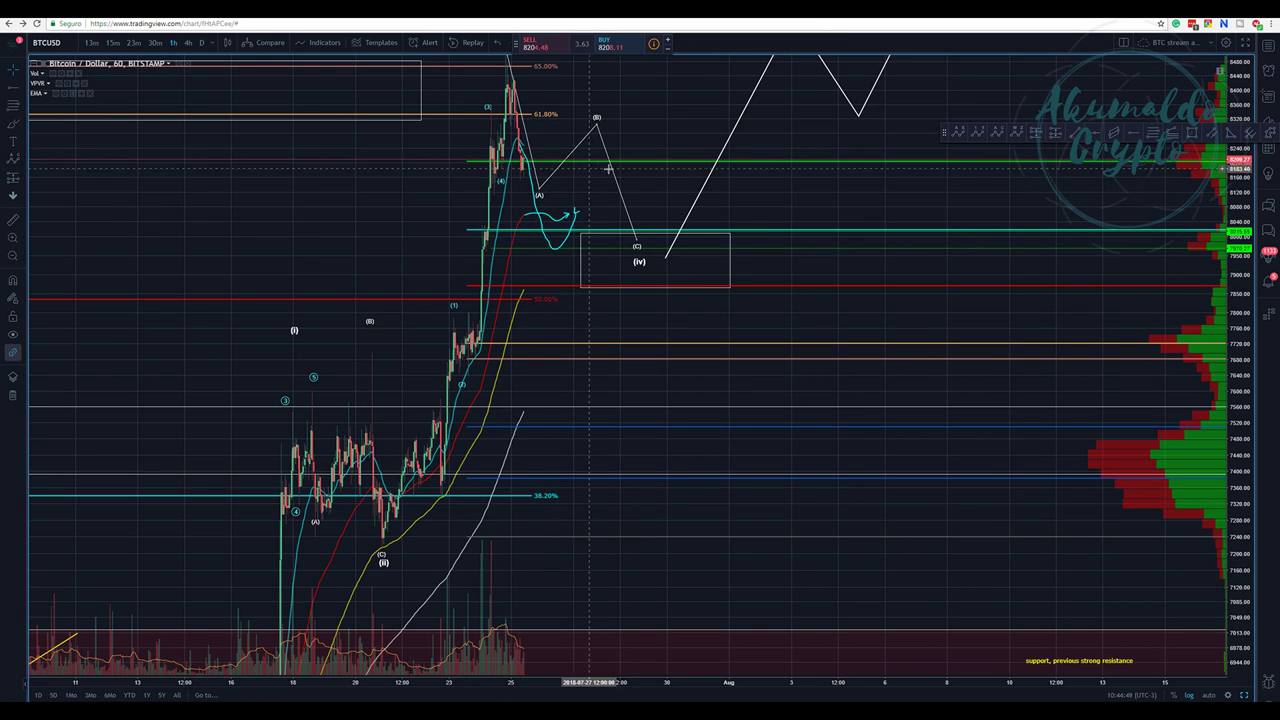
Delete the cyan brush strokes beside the wave (iv) projection and move the floating drawing toolbar further down
drag(664, 109, 660, 137)
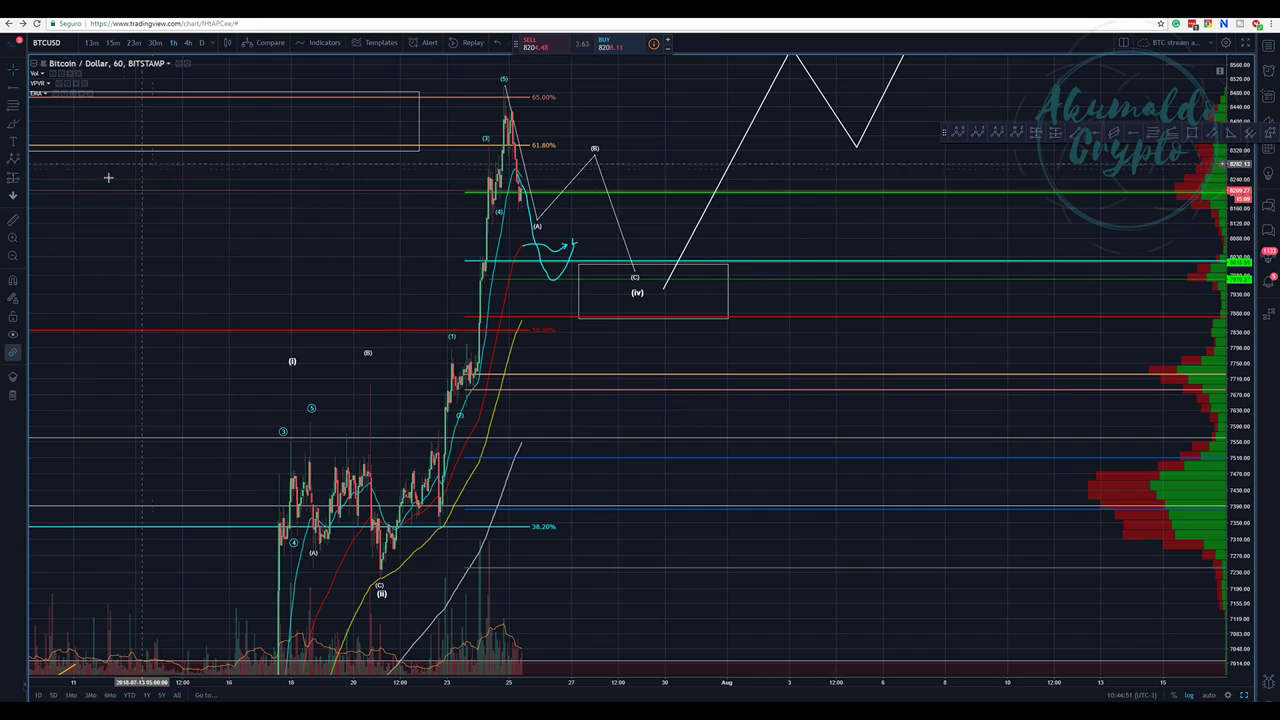
click(9, 257)
drag(634, 337, 93, 323)
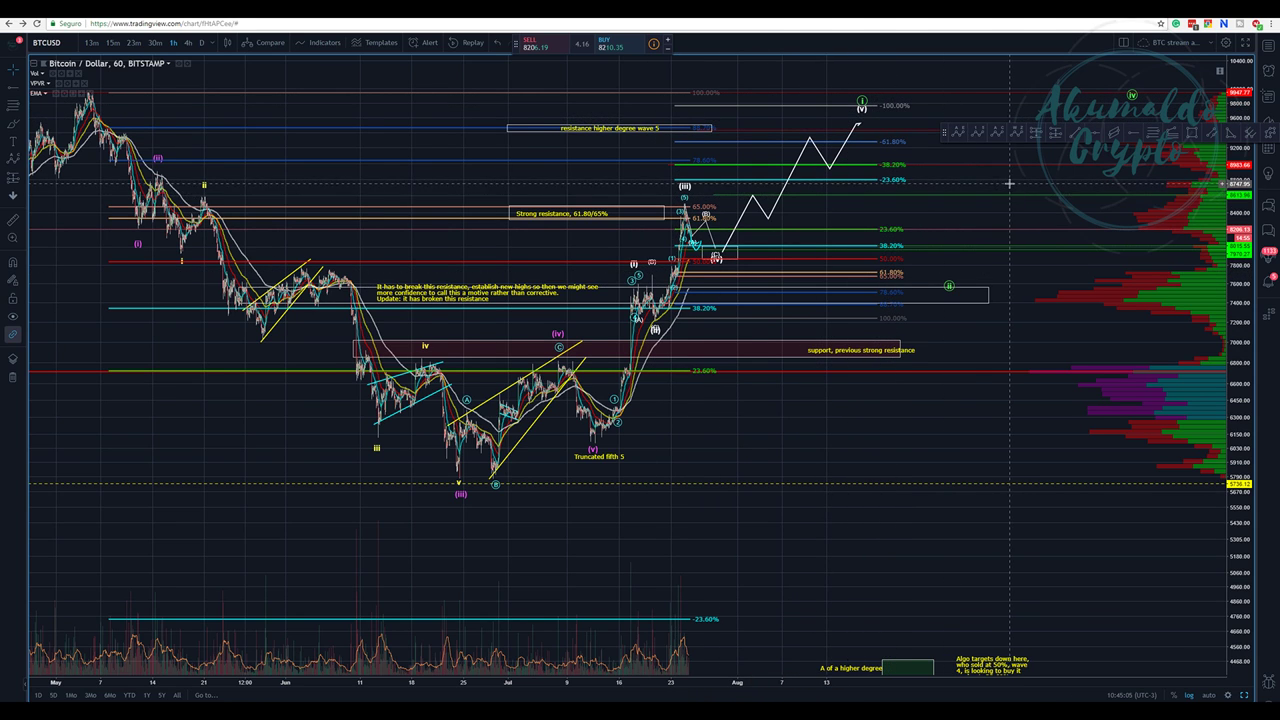
drag(1010, 186, 976, 192)
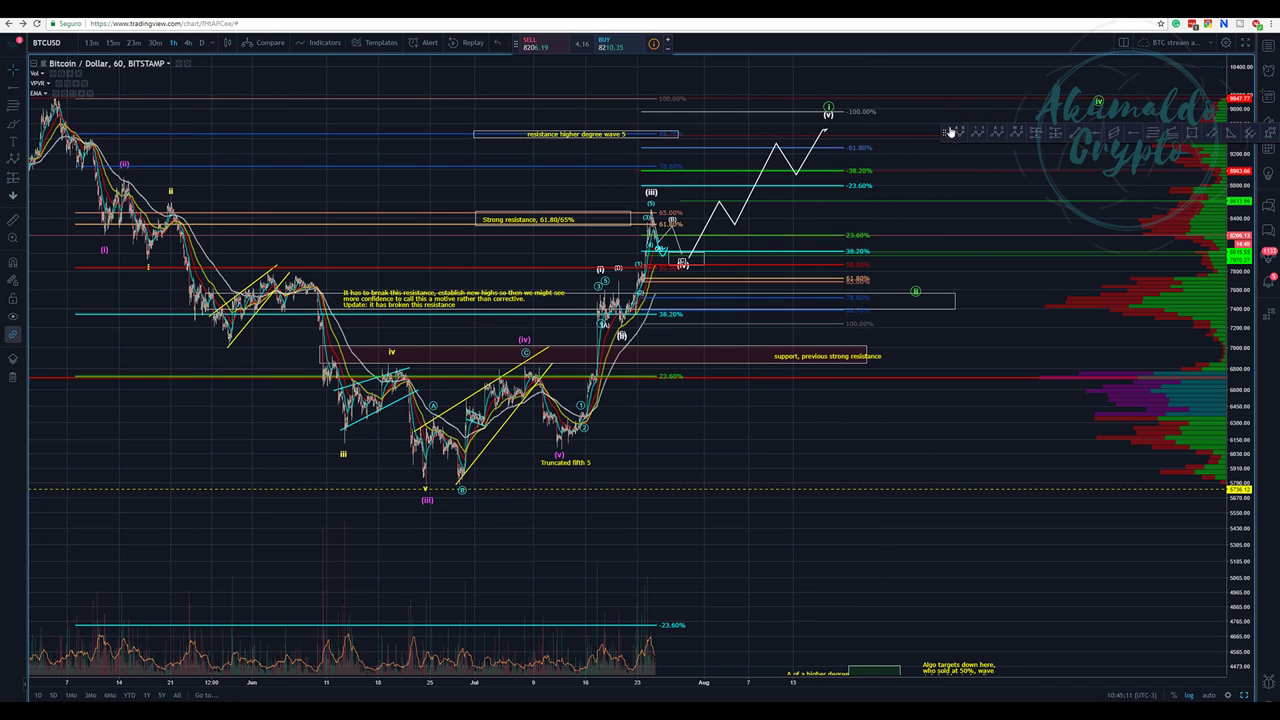
drag(943, 127, 941, 158)
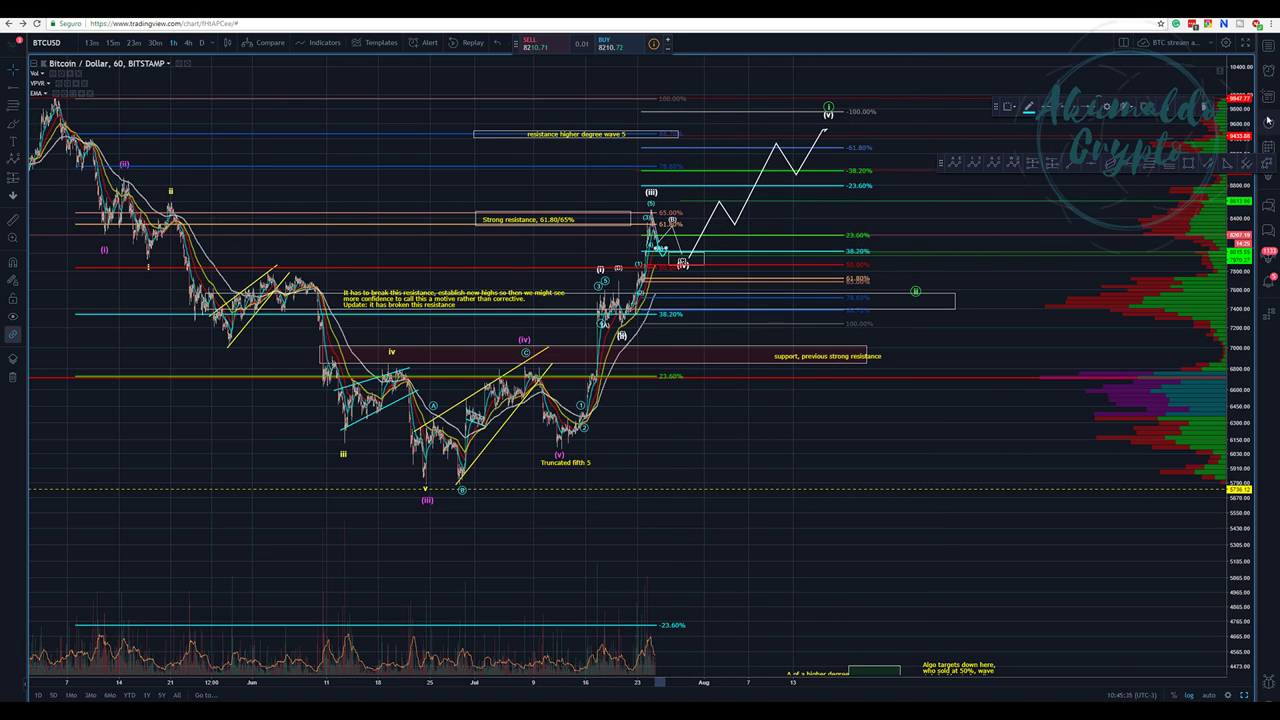
click(660, 255)
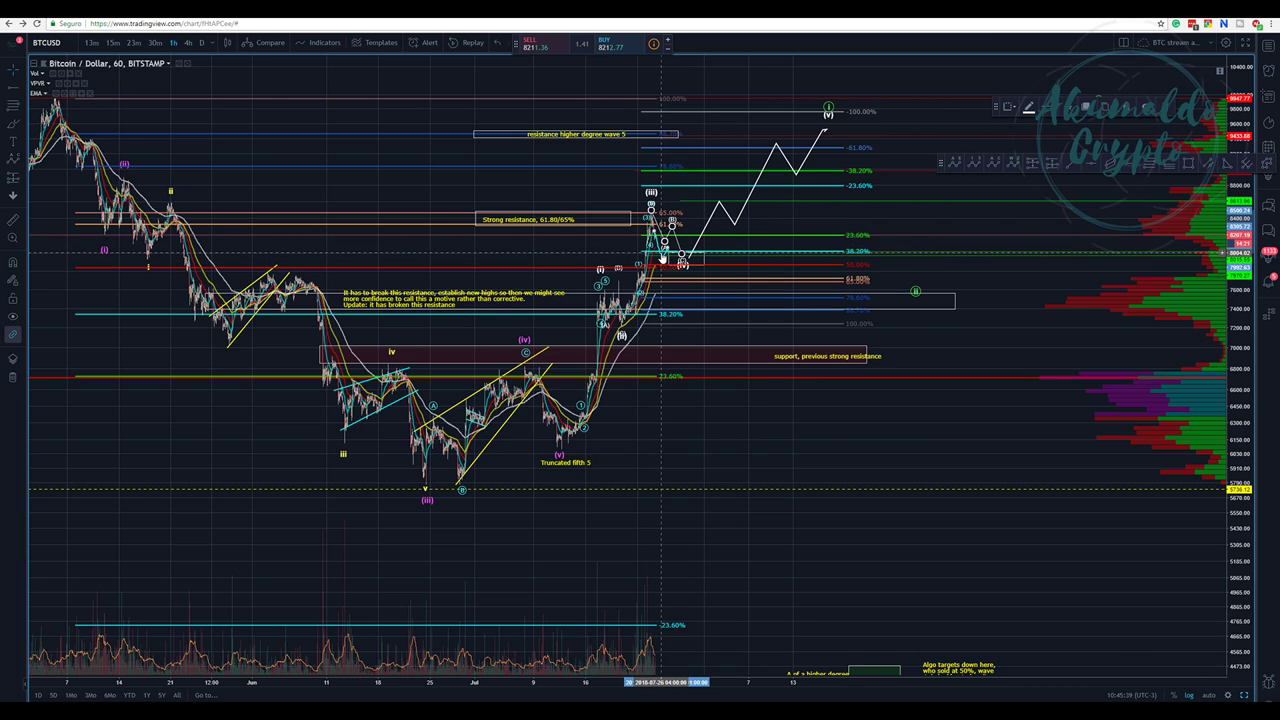
click(253, 380)
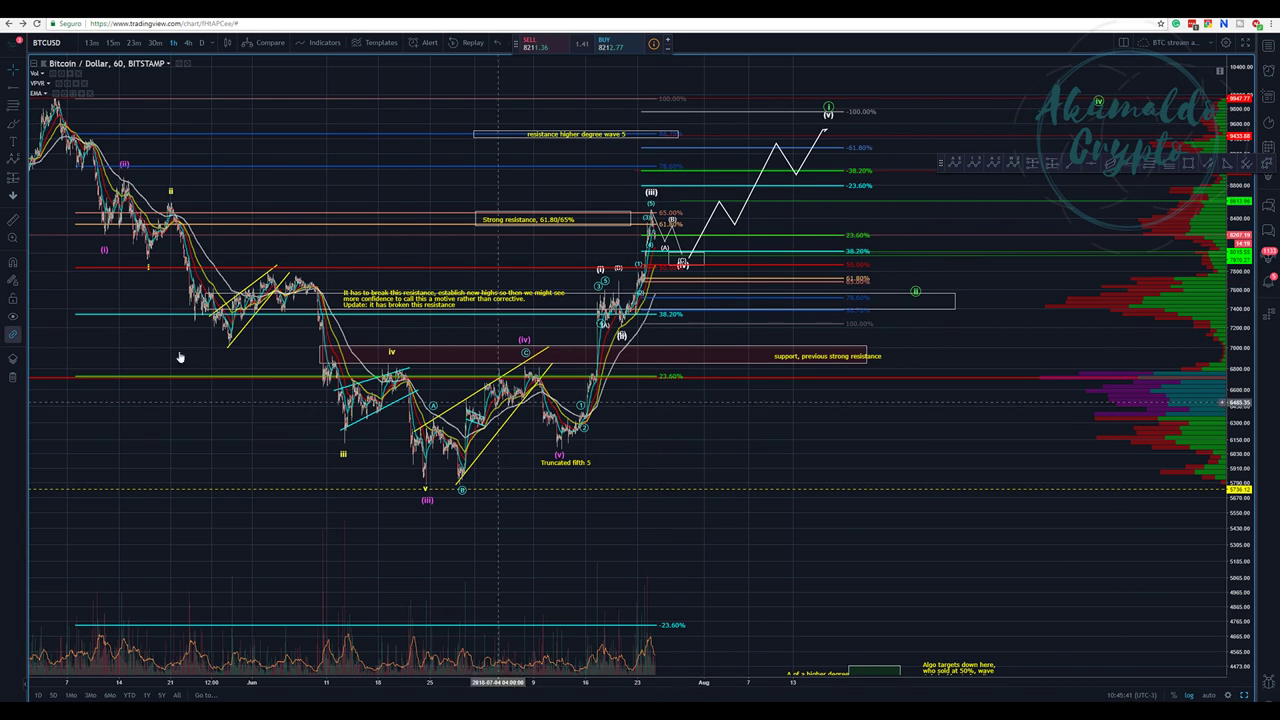